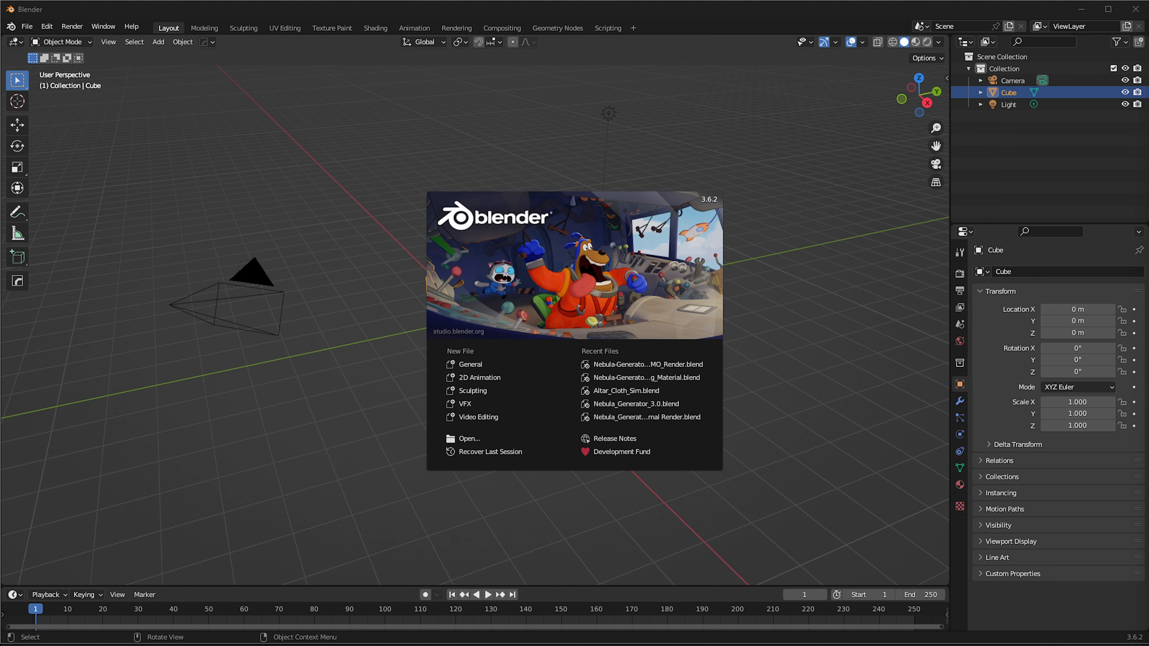
# Browse the altar-scan-no1-ancient-greece-collection folder in File Explorer, checking its textures folder and opening its source folder
pyautogui.moveTo(1148, 389); pyautogui.dragTo(726, 182)
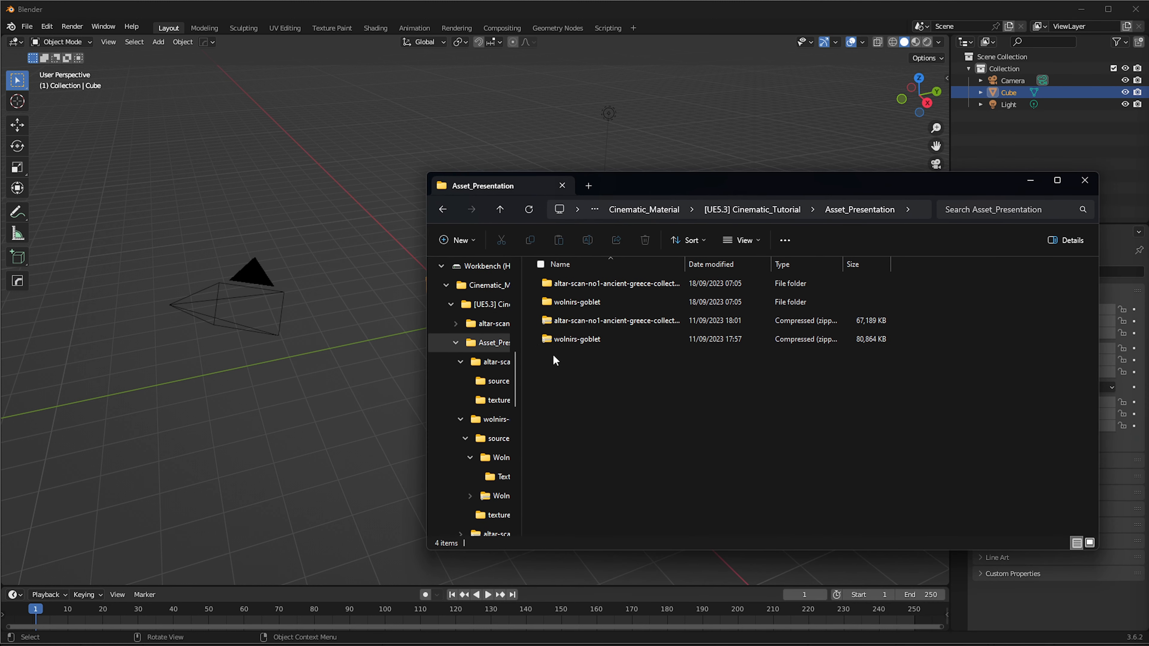
pyautogui.doubleClick(583, 284)
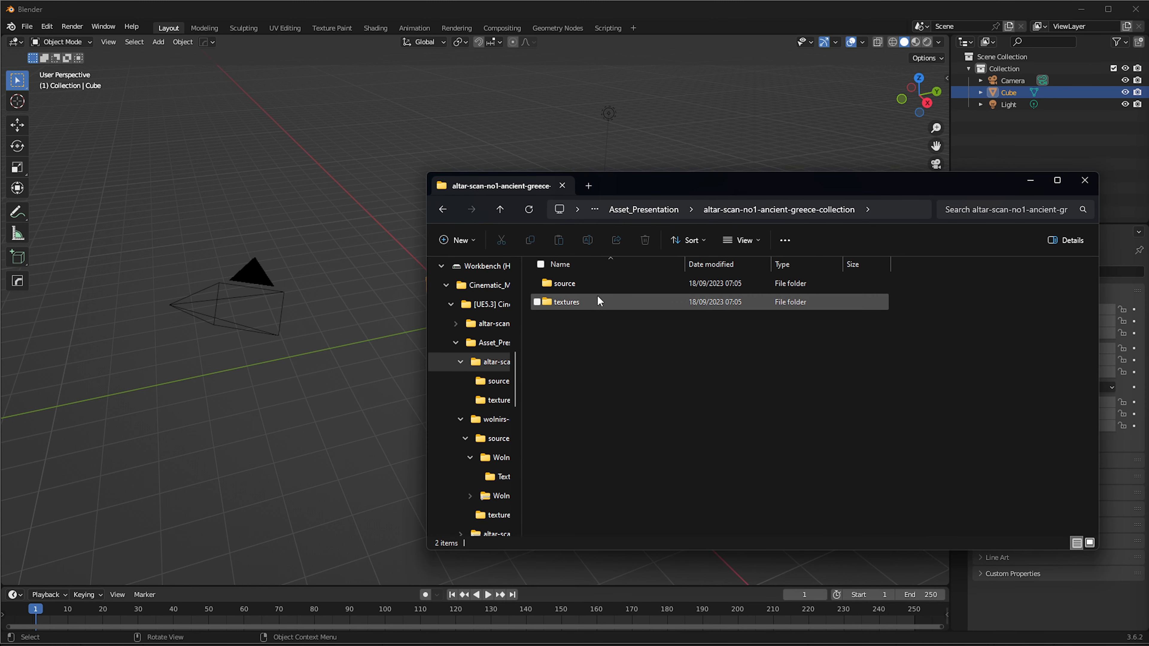
pyautogui.doubleClick(565, 302)
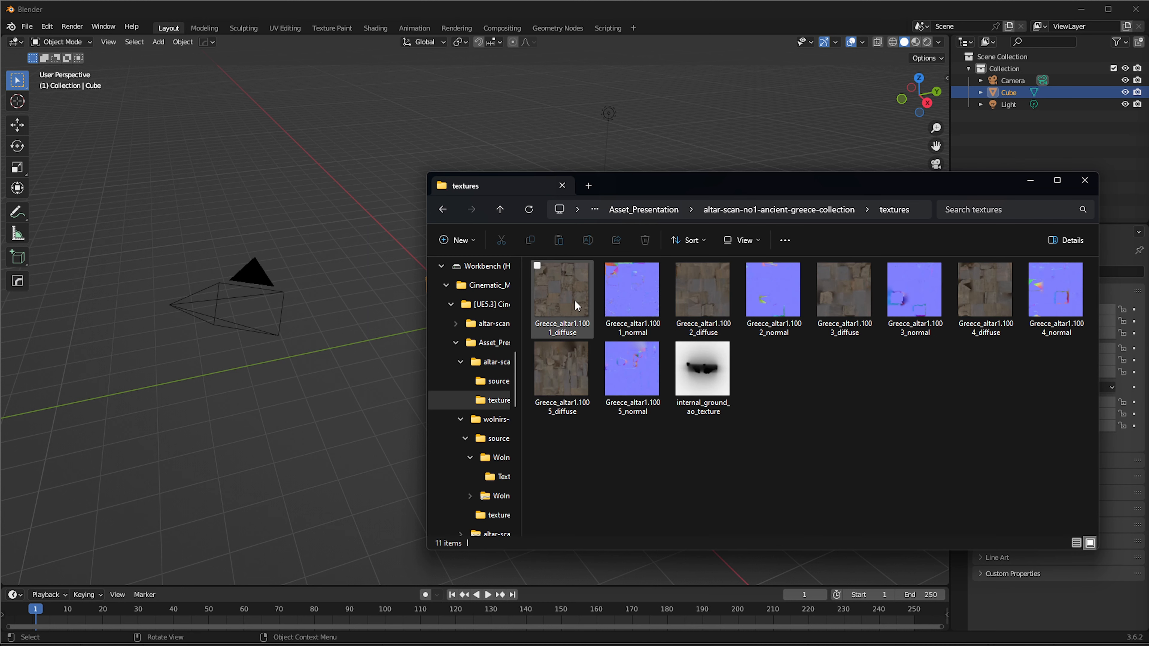
pyautogui.hotkey('alt', 'Left')
pyautogui.doubleClick(573, 283)
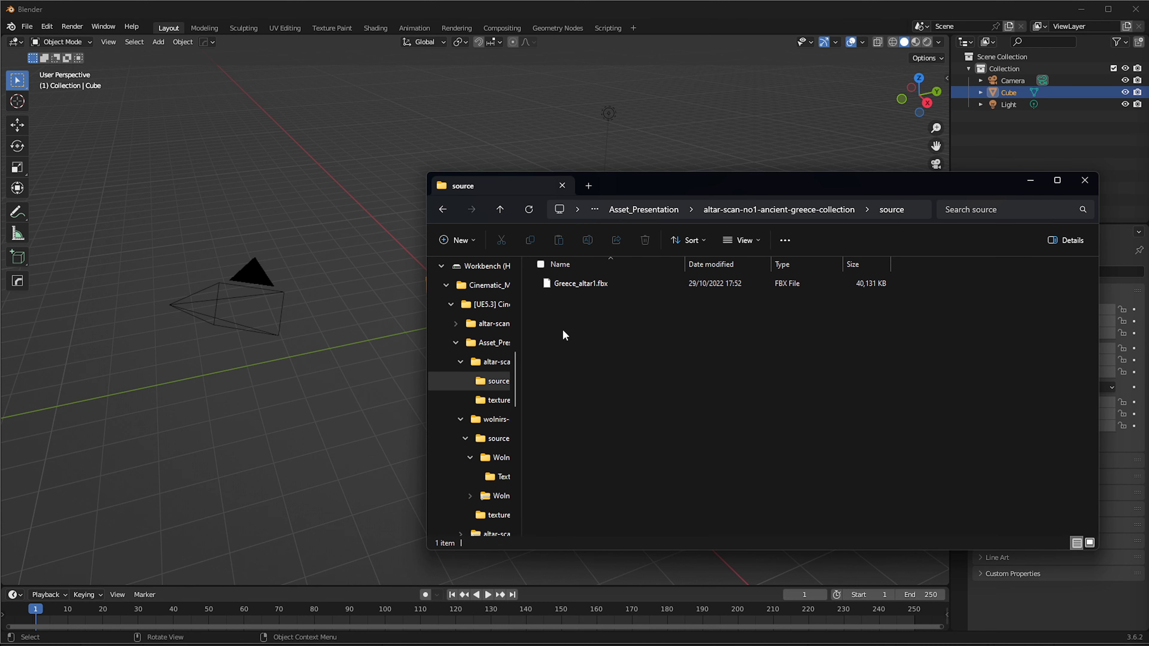
# Locate Greece_altar1.fbx, copy the path of its source folder, and move the File Explorer window out of the way
pyautogui.click(600, 284)
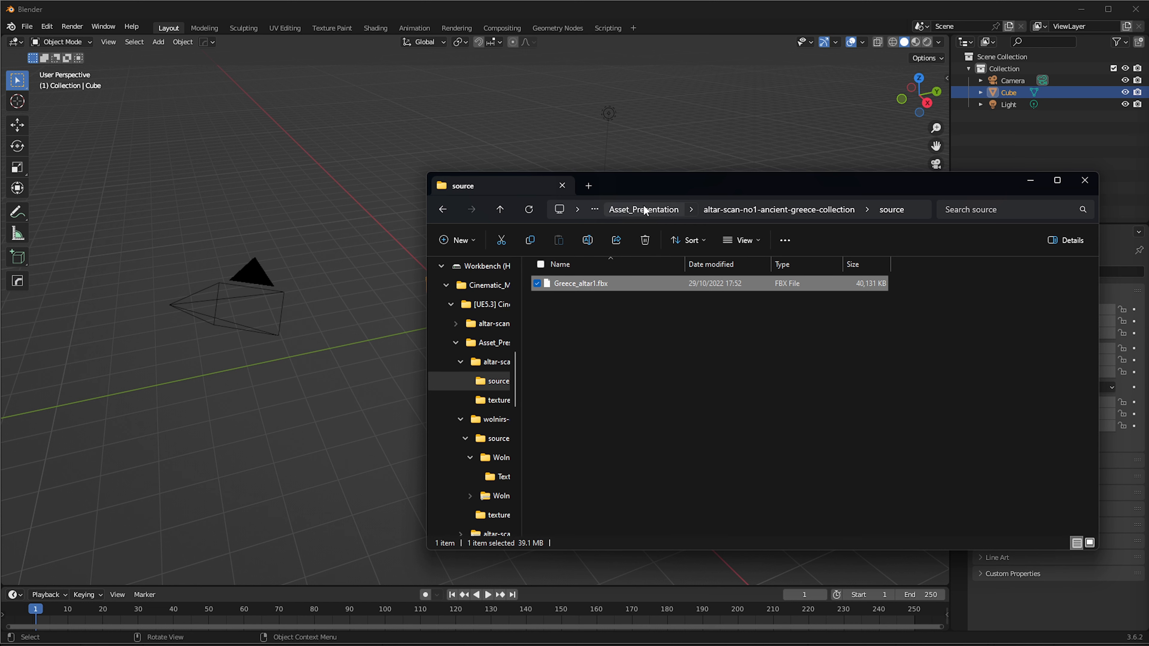
pyautogui.moveTo(497, 194); pyautogui.dragTo(688, 231)
pyautogui.moveTo(861, 223); pyautogui.dragTo(630, 203)
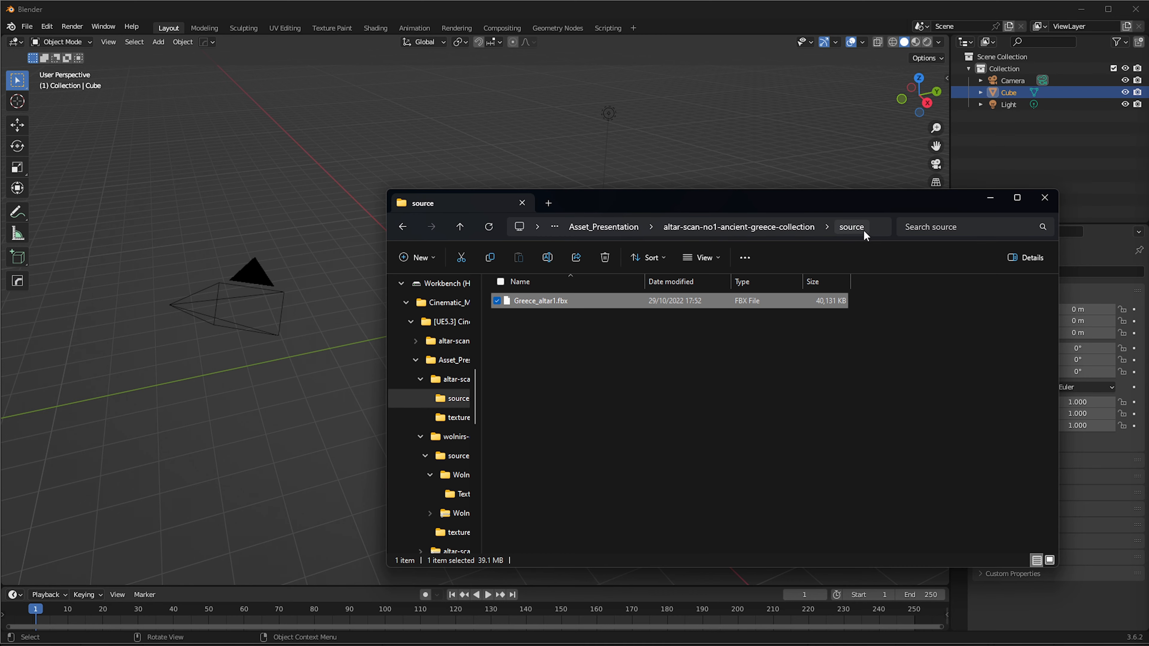
pyautogui.click(876, 233)
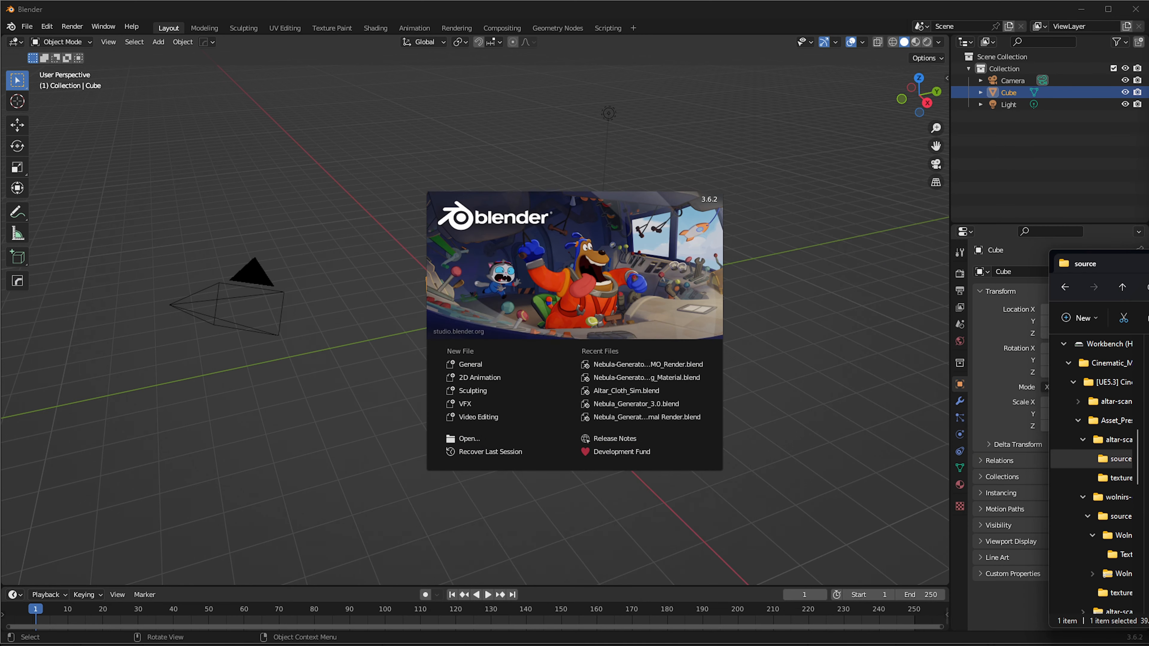
# Dismiss Blender's splash screen and delete the default camera, cube and light from the scene
pyautogui.click(708, 155)
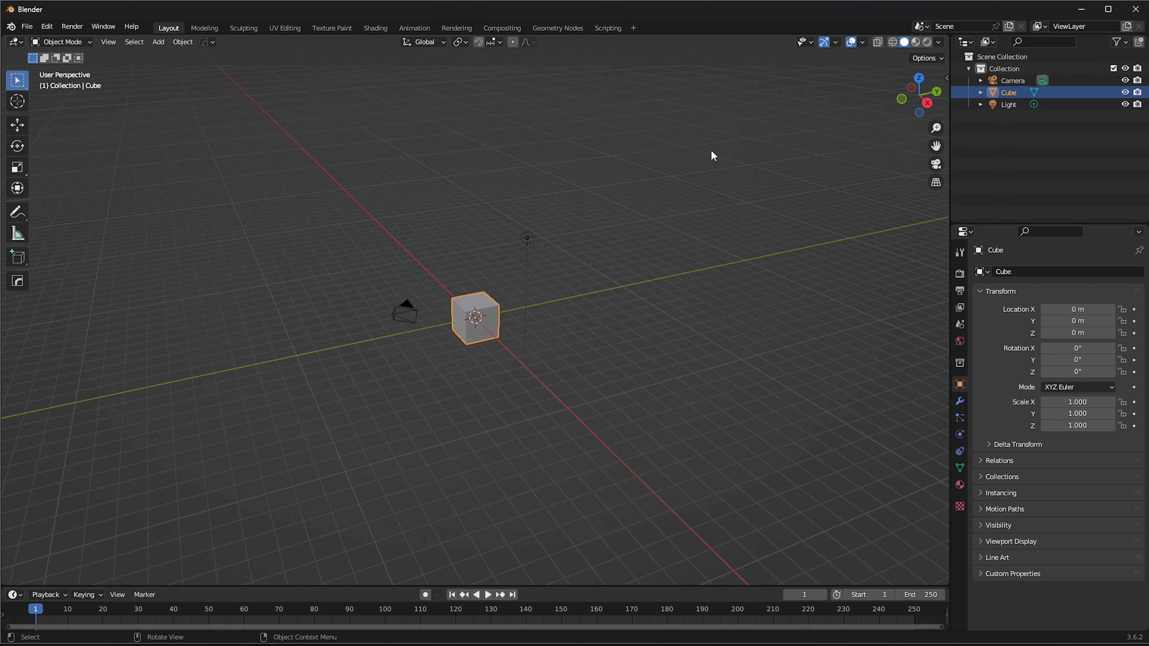
pyautogui.moveTo(835, 115); pyautogui.dragTo(174, 454)
pyautogui.press('x')
pyautogui.click(176, 442)
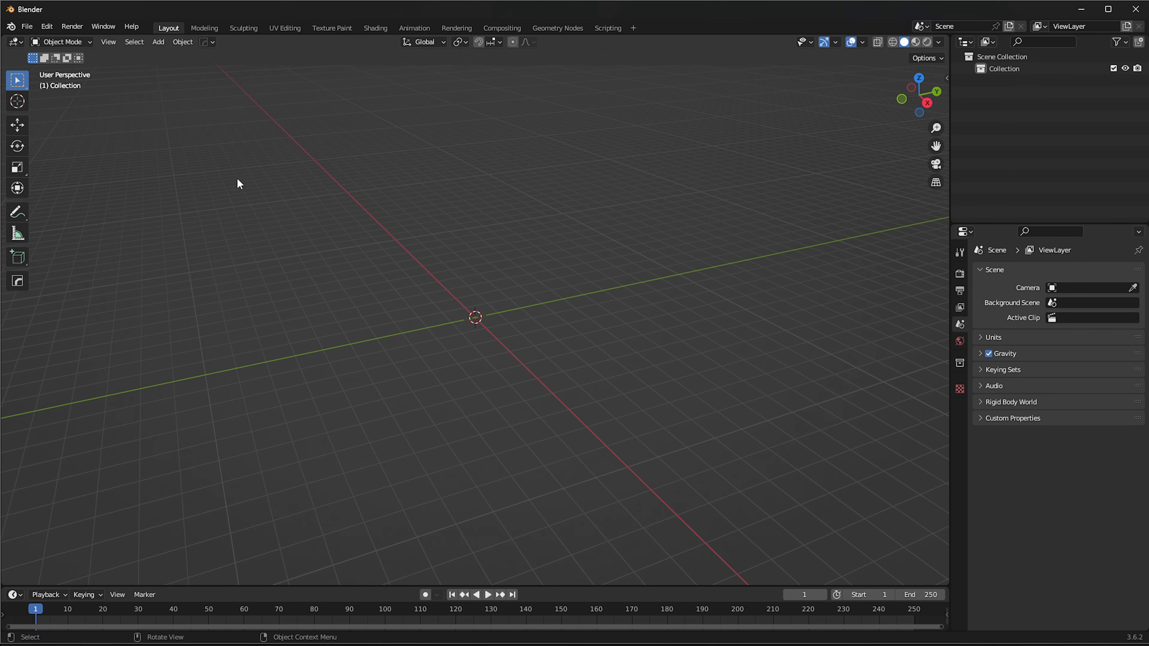
# Import Greece_altar1.fbx from the copied source folder path with the default FBX settings
pyautogui.click(27, 28)
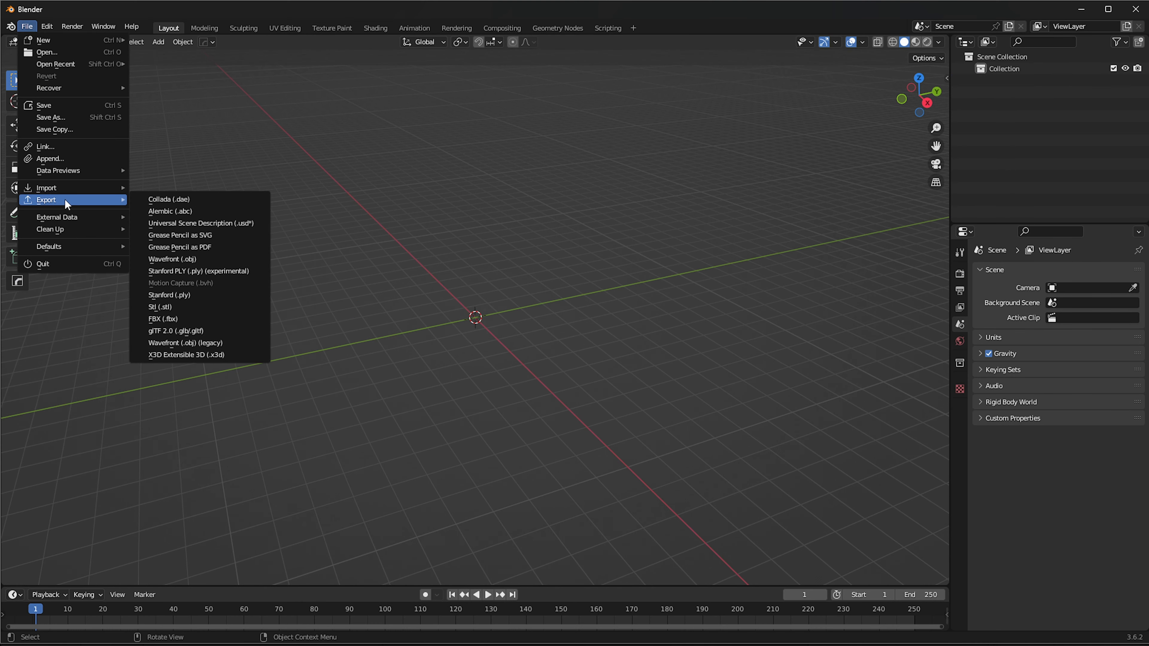
pyautogui.moveTo(68, 190)
pyautogui.click(172, 319)
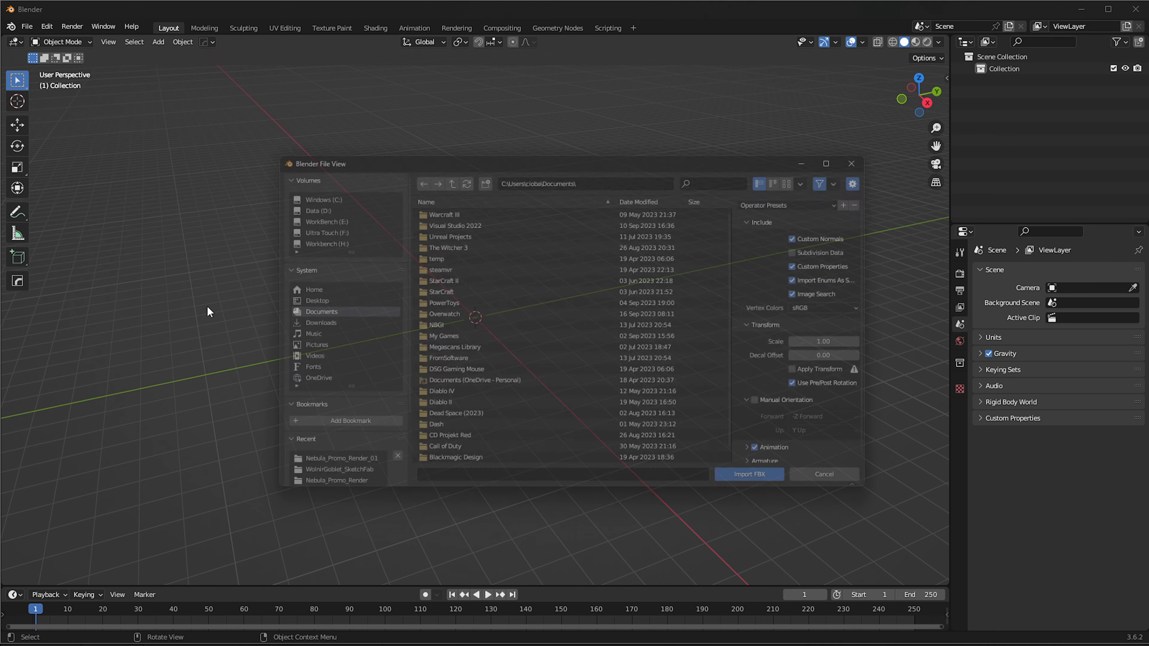
pyautogui.click(526, 175)
pyautogui.hotkey('ctrl', 'v')
pyautogui.press('Return')
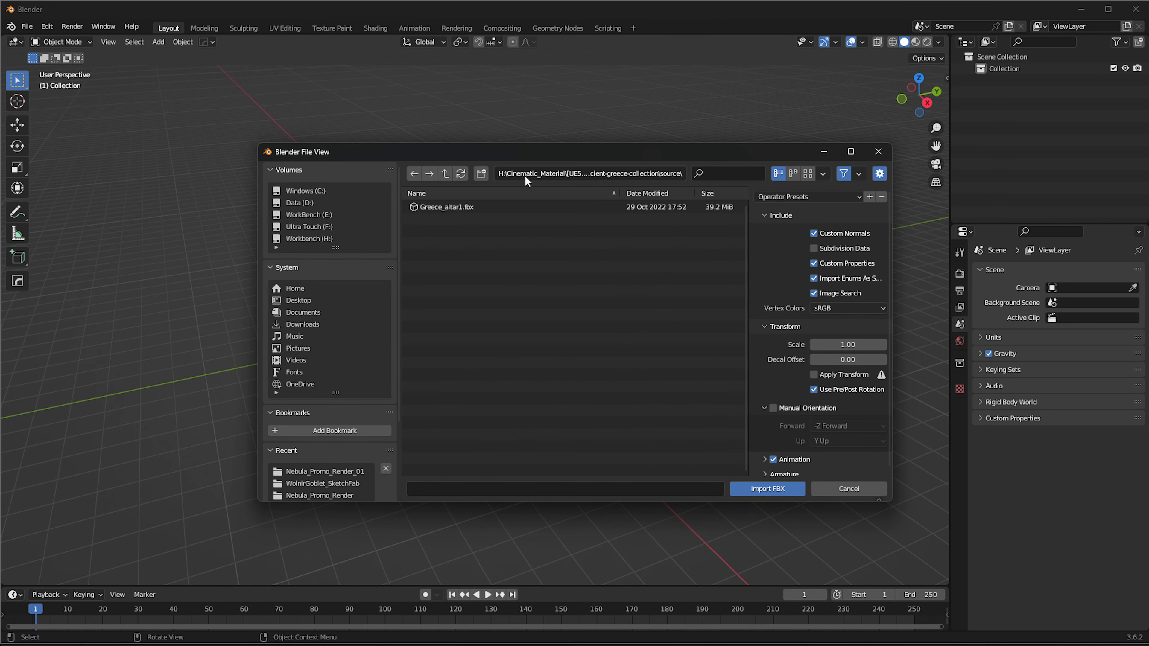
pyautogui.click(447, 211)
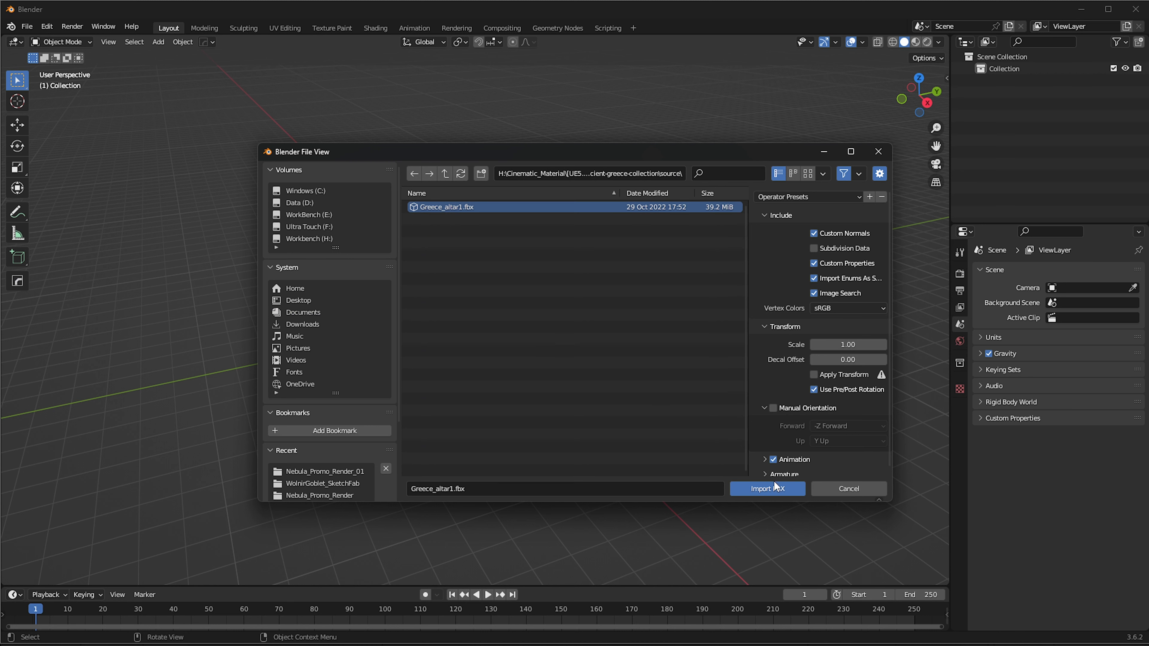
pyautogui.click(764, 489)
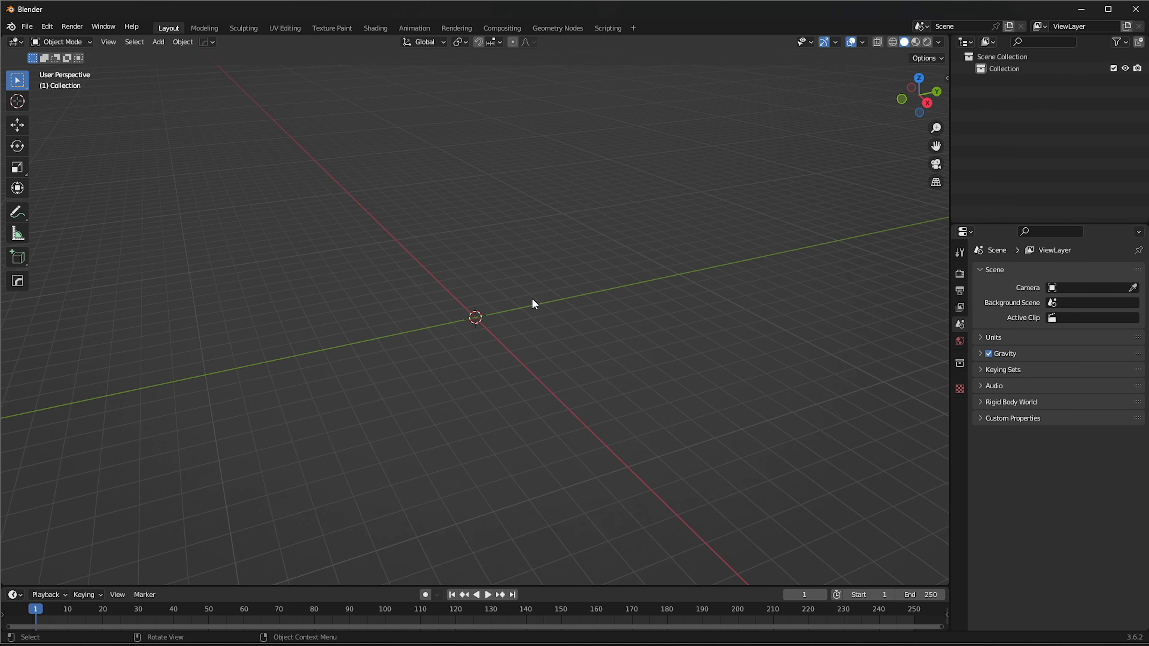
# Select the imported altar and apply its location, rotation and scale transforms
pyautogui.moveTo(496, 280); pyautogui.dragTo(409, 291, button='middle')
pyautogui.scroll(-9, 408, 291)
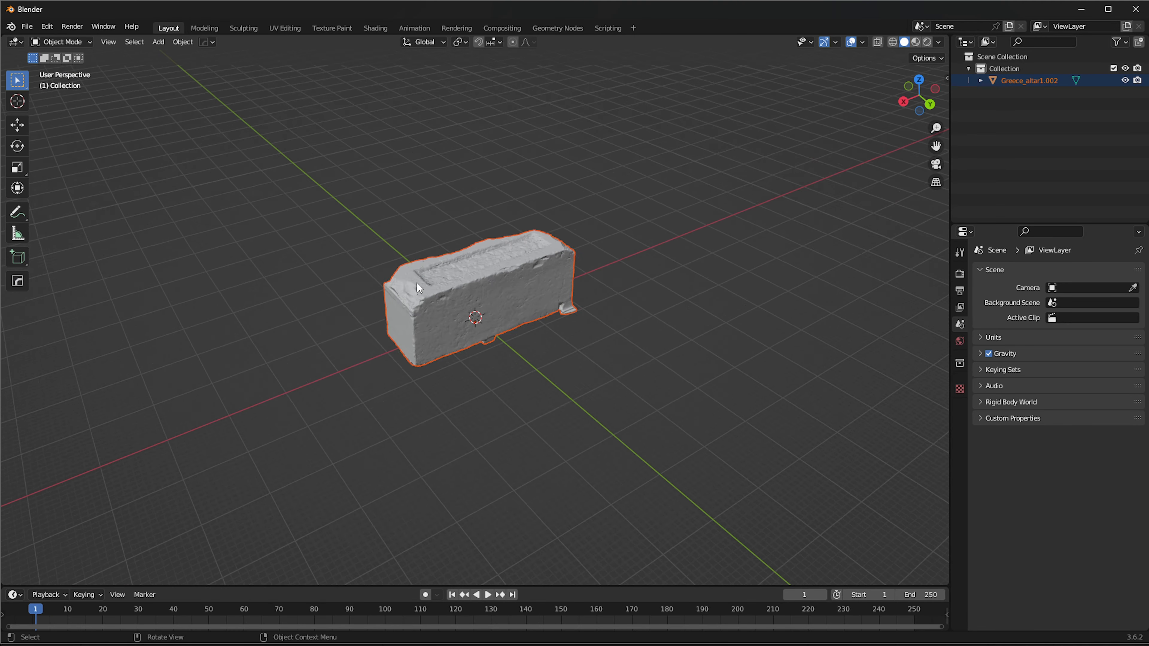
pyautogui.scroll(4, 421, 281)
pyautogui.moveTo(803, 213); pyautogui.dragTo(765, 225, button='middle')
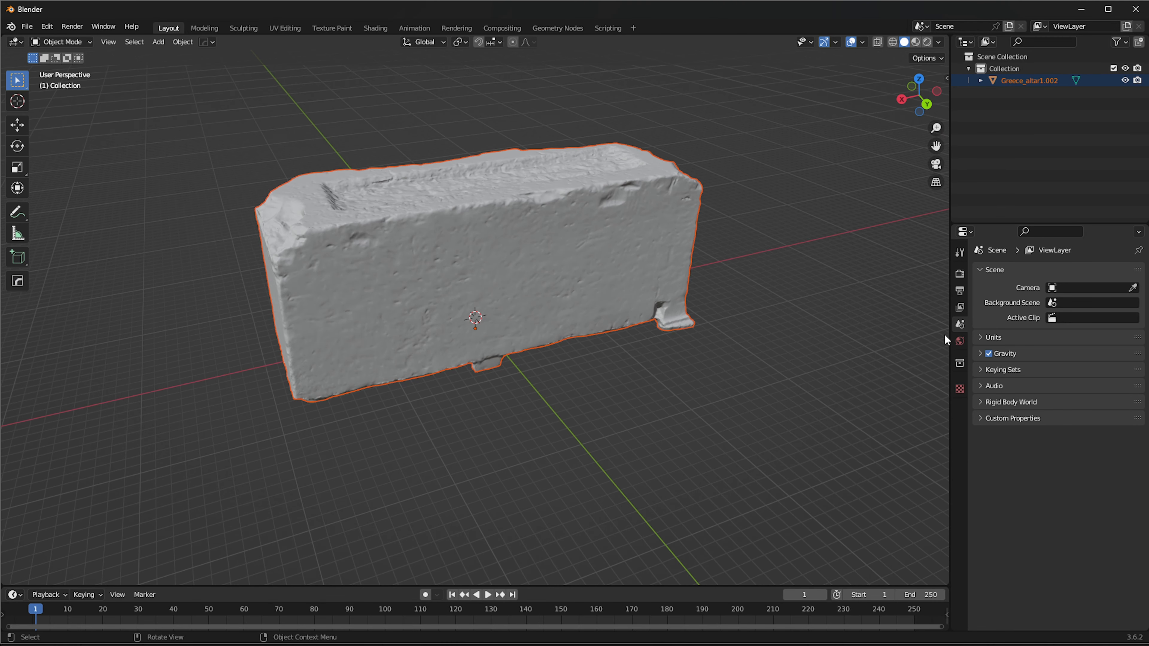
pyautogui.click(638, 246)
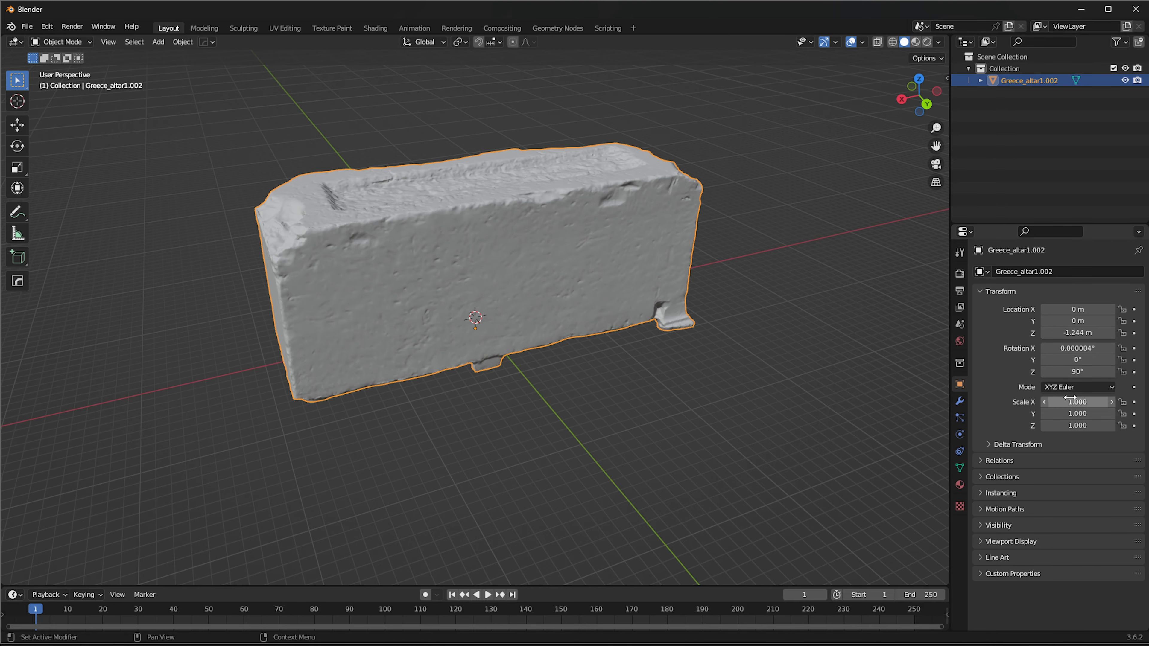
pyautogui.moveTo(588, 308); pyautogui.dragTo(470, 288, button='middle')
pyautogui.moveTo(541, 253); pyautogui.dragTo(709, 227, button='middle')
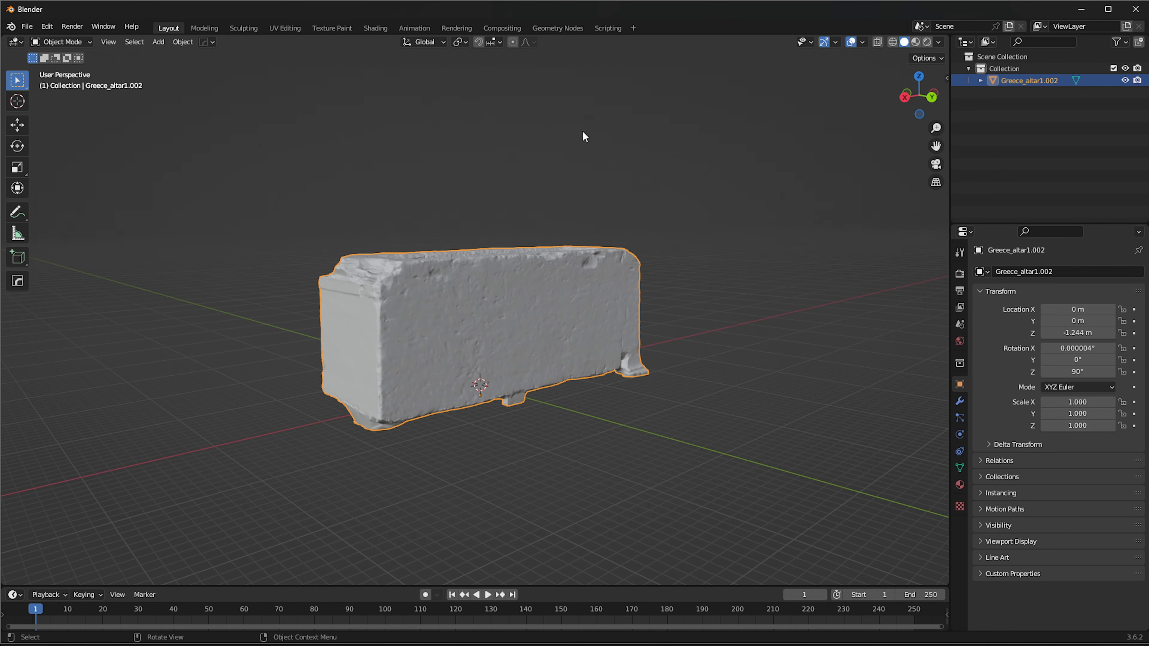
pyautogui.moveTo(583, 133); pyautogui.dragTo(586, 265, button='middle')
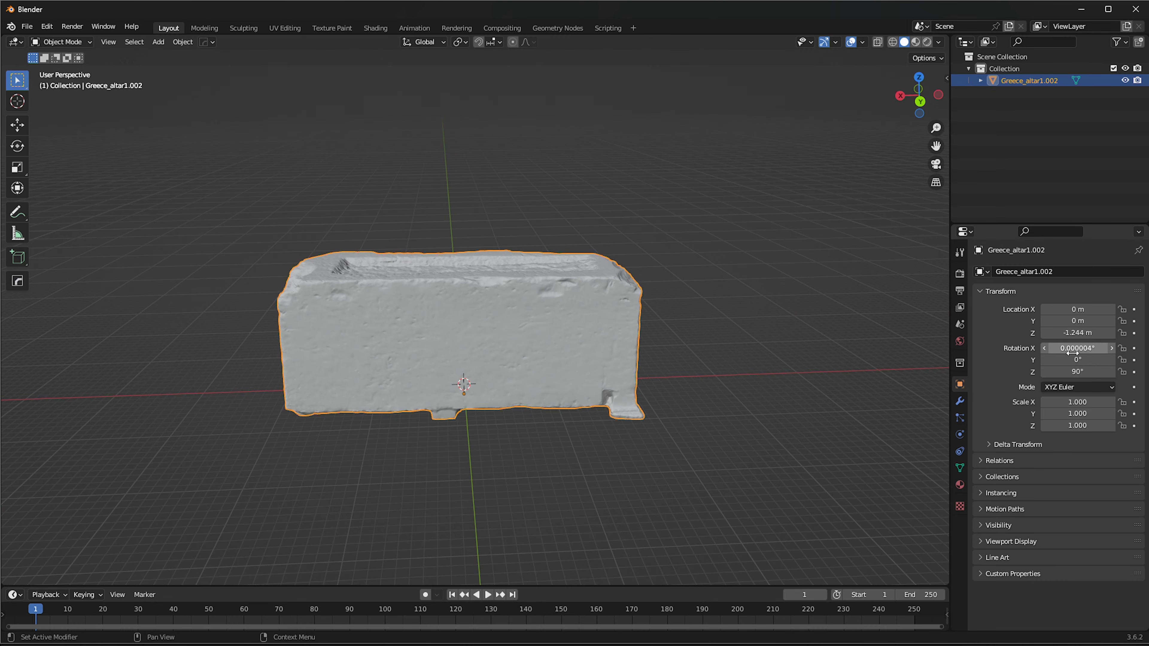
pyautogui.moveTo(755, 341); pyautogui.dragTo(674, 344, button='middle')
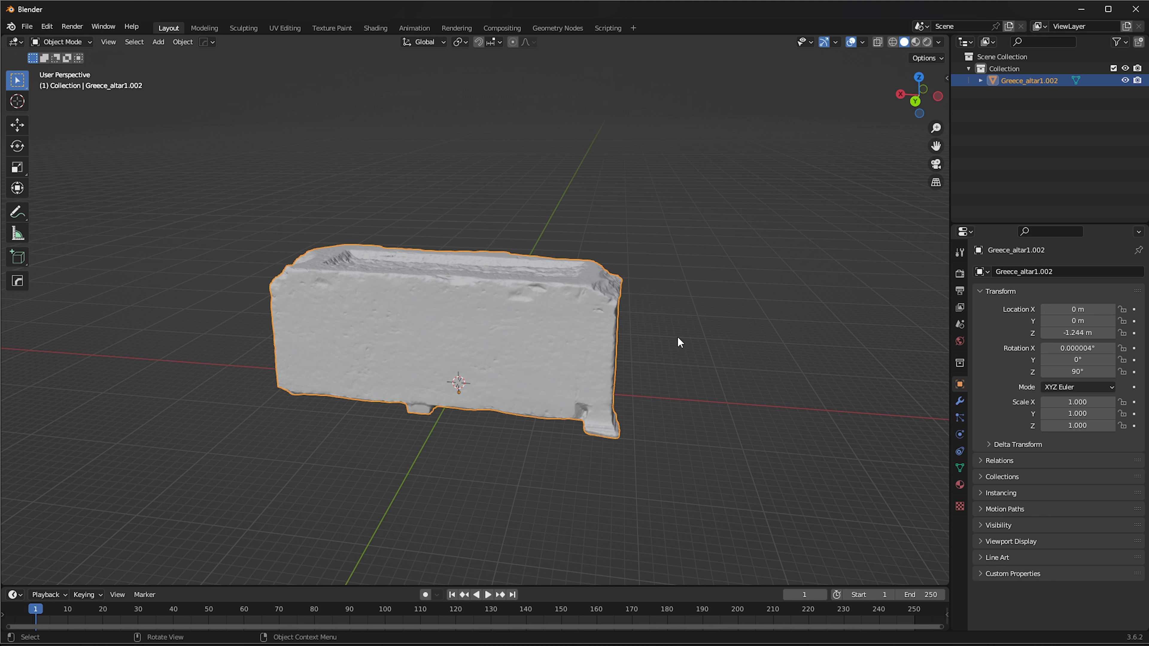
pyautogui.hotkey('ctrl', 'a')
pyautogui.hotkey('ctrl', 'a')
pyautogui.click(585, 405)
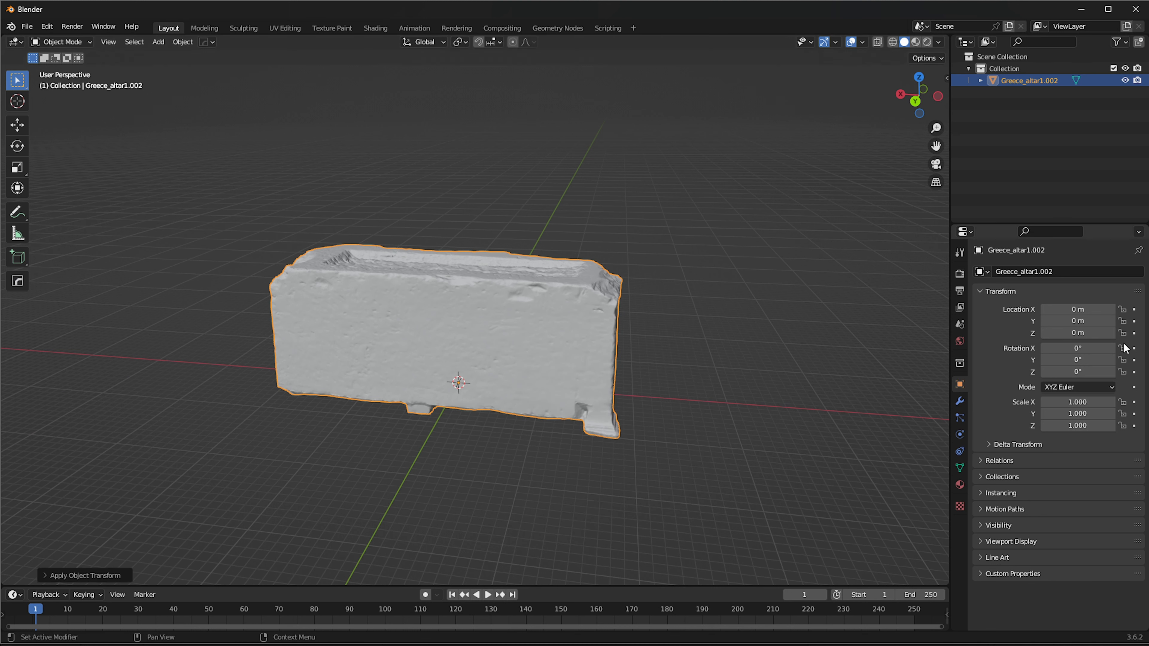
# Inspect the altar from several sides and add a mesh plane at the world origin
pyautogui.click(743, 343)
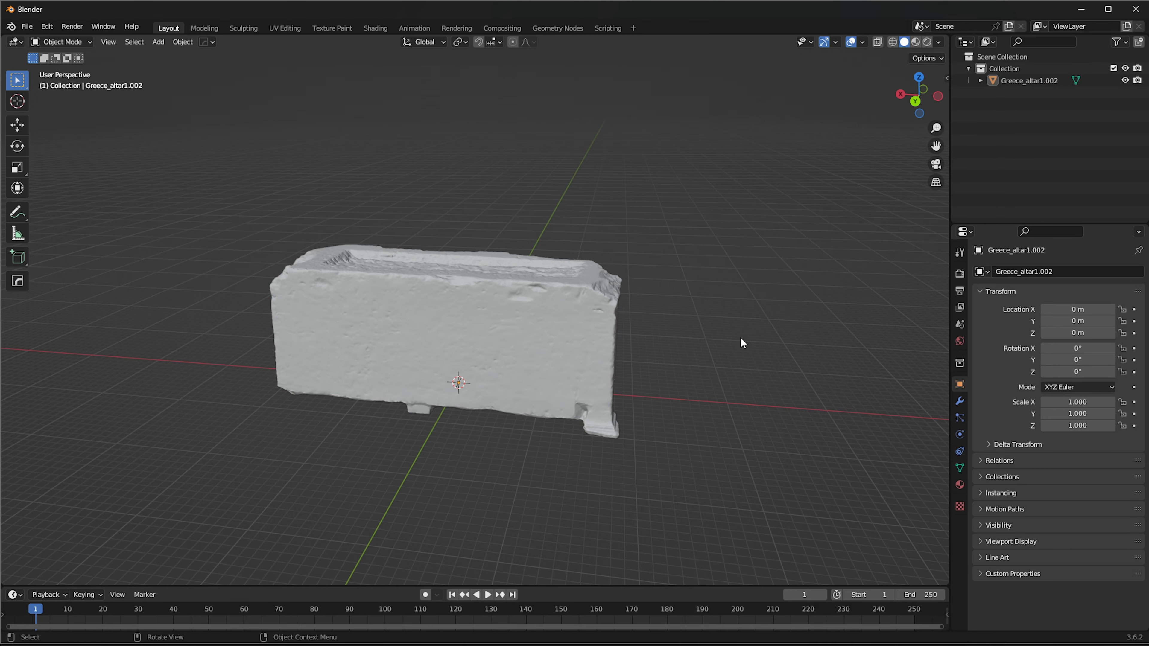
pyautogui.moveTo(741, 339); pyautogui.dragTo(616, 357, button='middle')
pyautogui.click(440, 317)
pyautogui.moveTo(609, 244); pyautogui.dragTo(464, 220, button='middle')
pyautogui.moveTo(661, 239); pyautogui.dragTo(510, 170, button='middle')
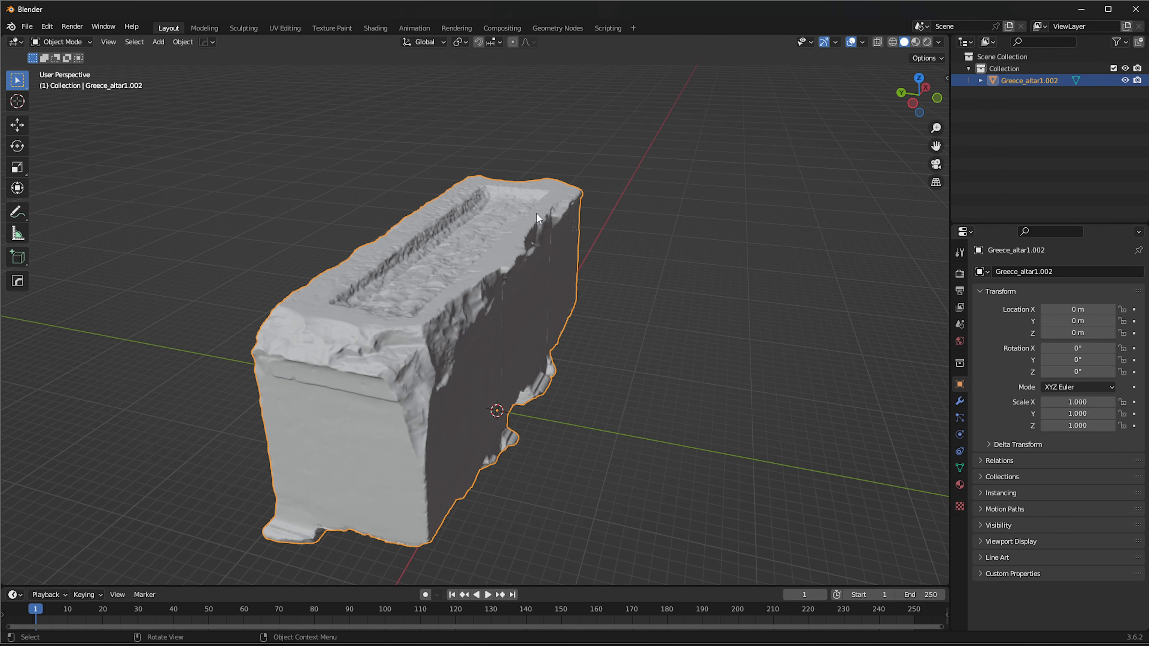
pyautogui.moveTo(537, 214); pyautogui.dragTo(519, 270, button='middle')
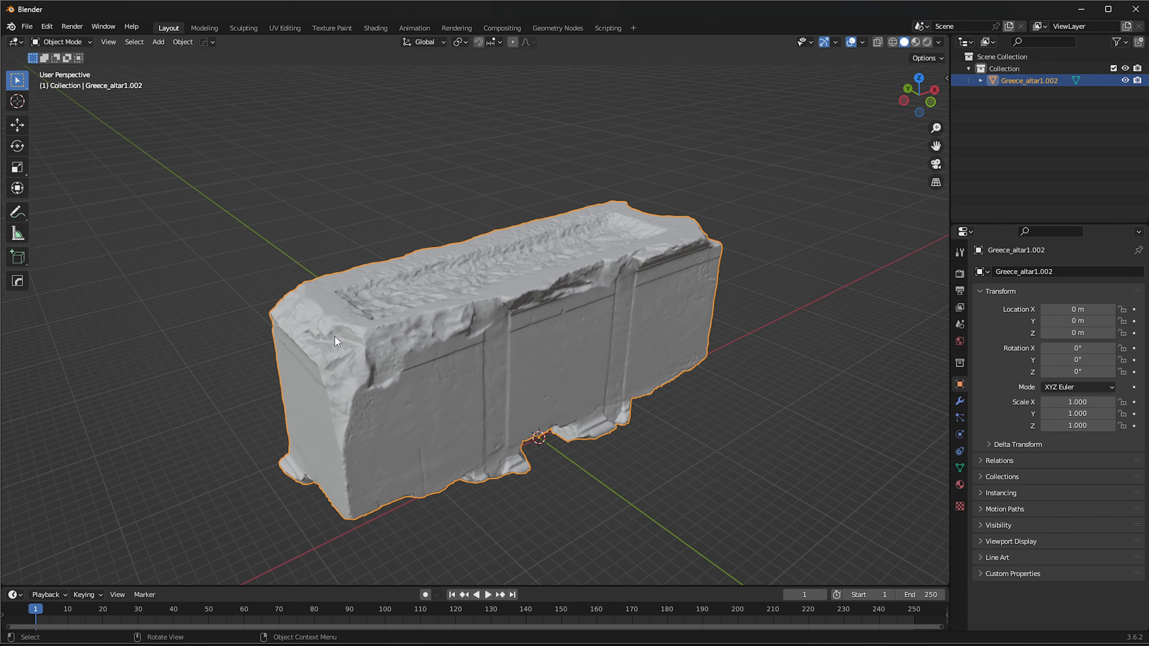
pyautogui.moveTo(334, 336); pyautogui.dragTo(539, 314, button='middle')
pyautogui.hotkey('shift', 'a')
pyautogui.moveTo(539, 314)
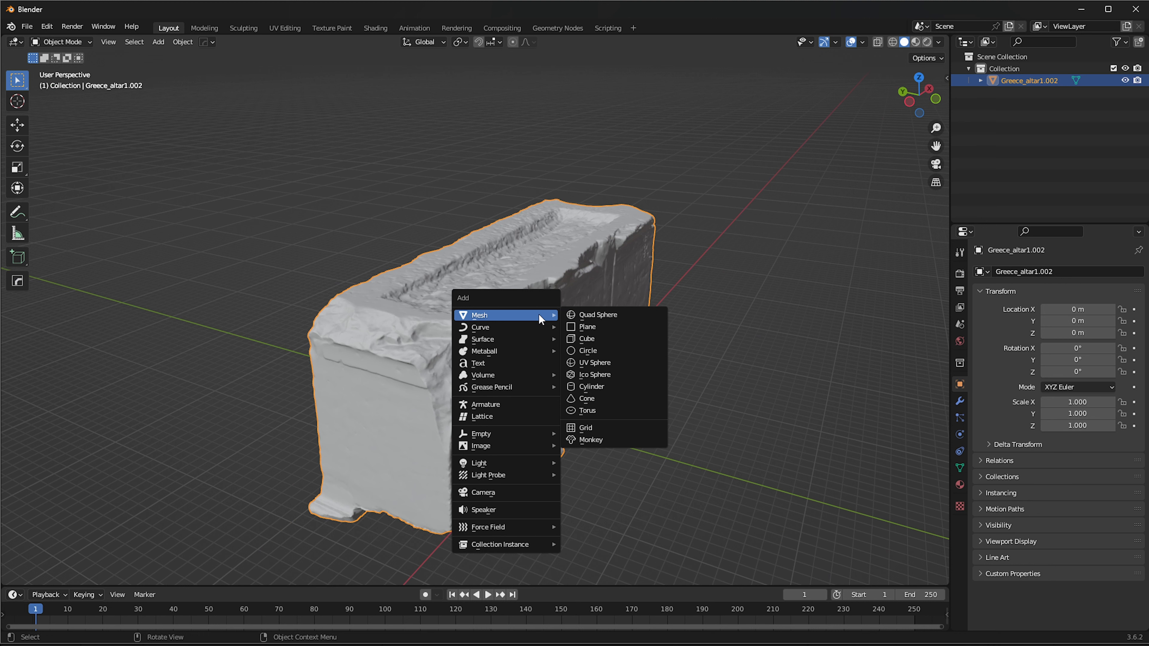
pyautogui.click(590, 326)
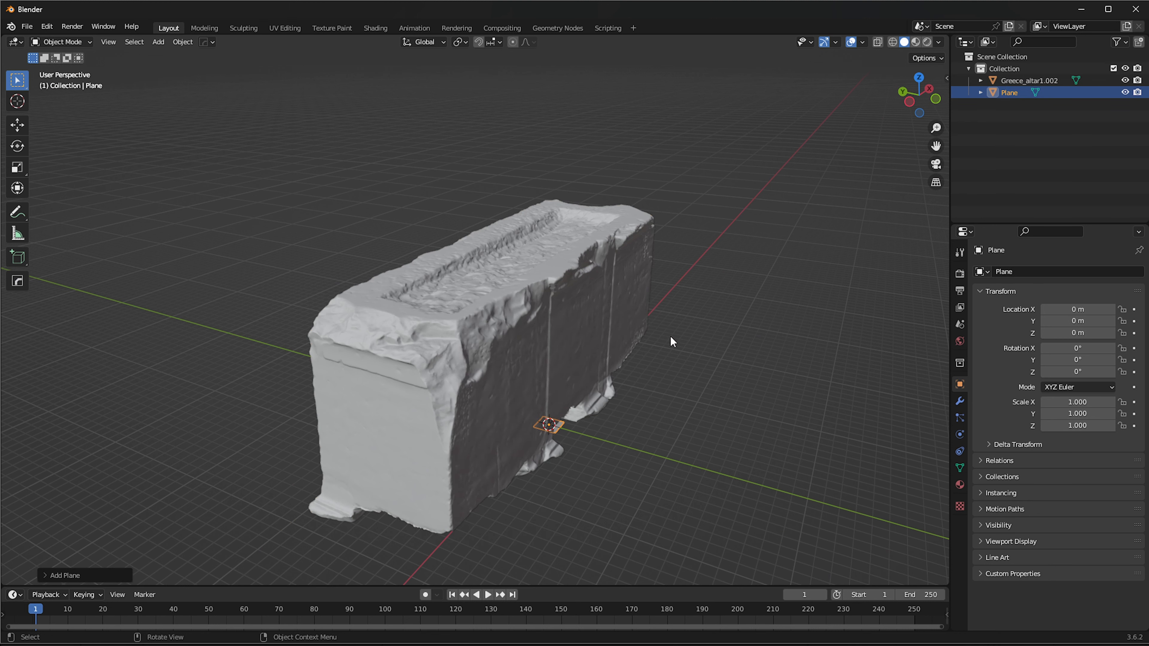
# Scale the new plane uniformly to about 14.17 on all axes
pyautogui.press('s')
pyautogui.click(846, 328)
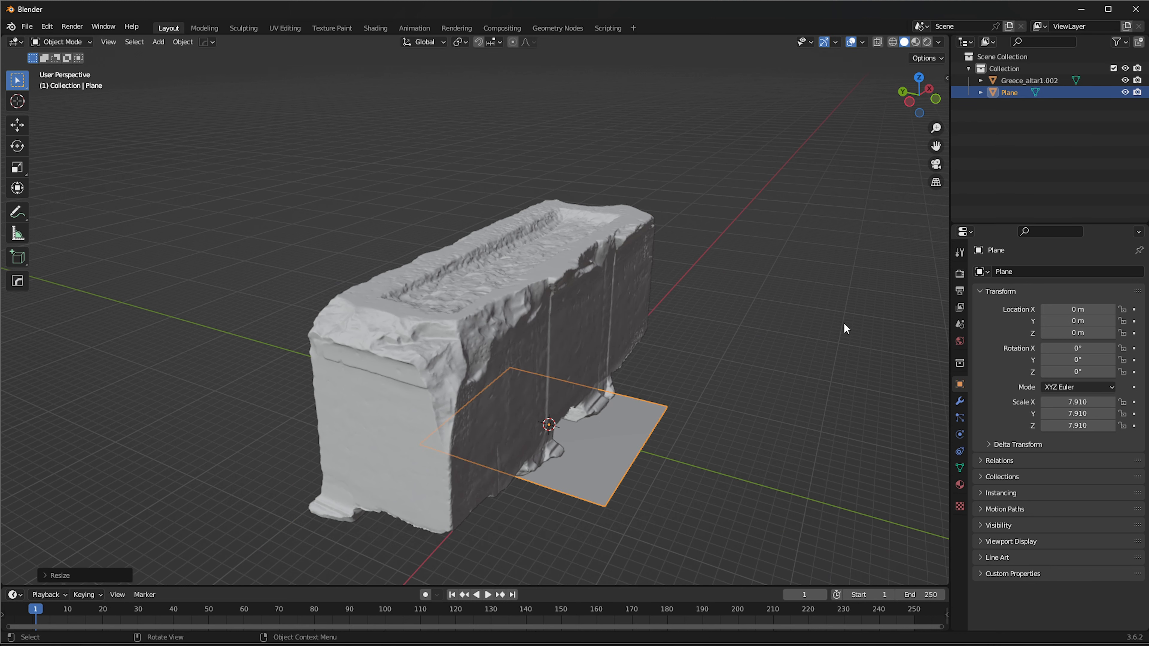
pyautogui.scroll(-2, 844, 324)
pyautogui.press('s')
pyautogui.click(149, 355)
# Move the plane up along the Z axis to about 22.98 m so it sits above the altar
pyautogui.moveTo(123, 360); pyautogui.dragTo(82, 323, button='middle')
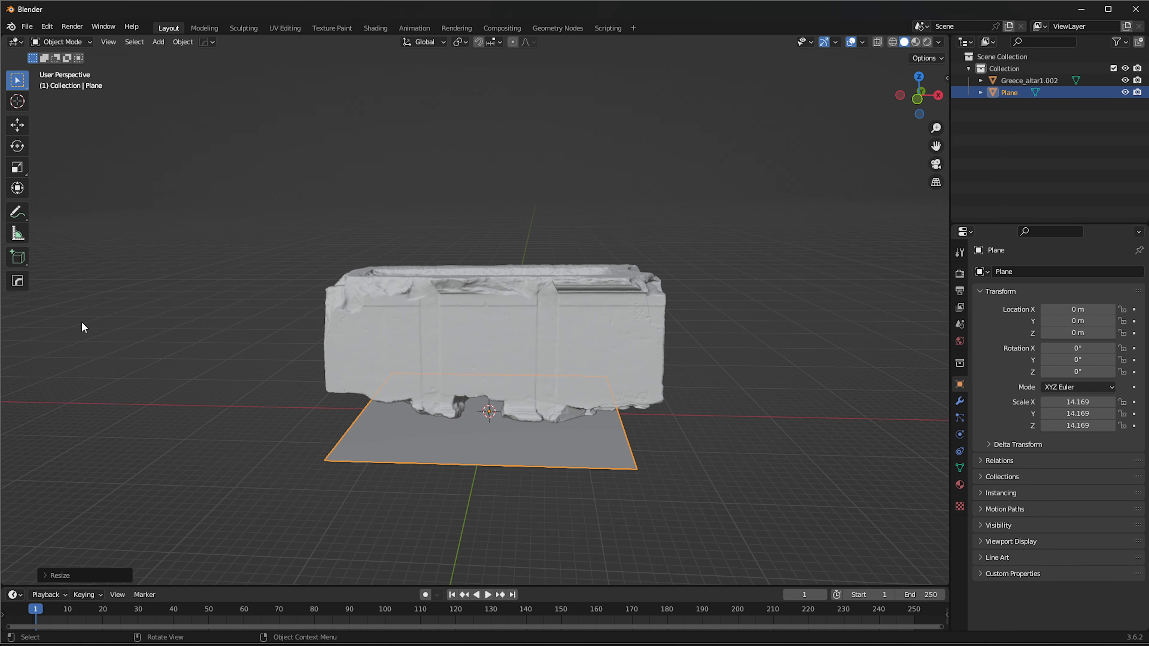
pyautogui.press('g')
pyautogui.press('z')
pyautogui.click(379, 94)
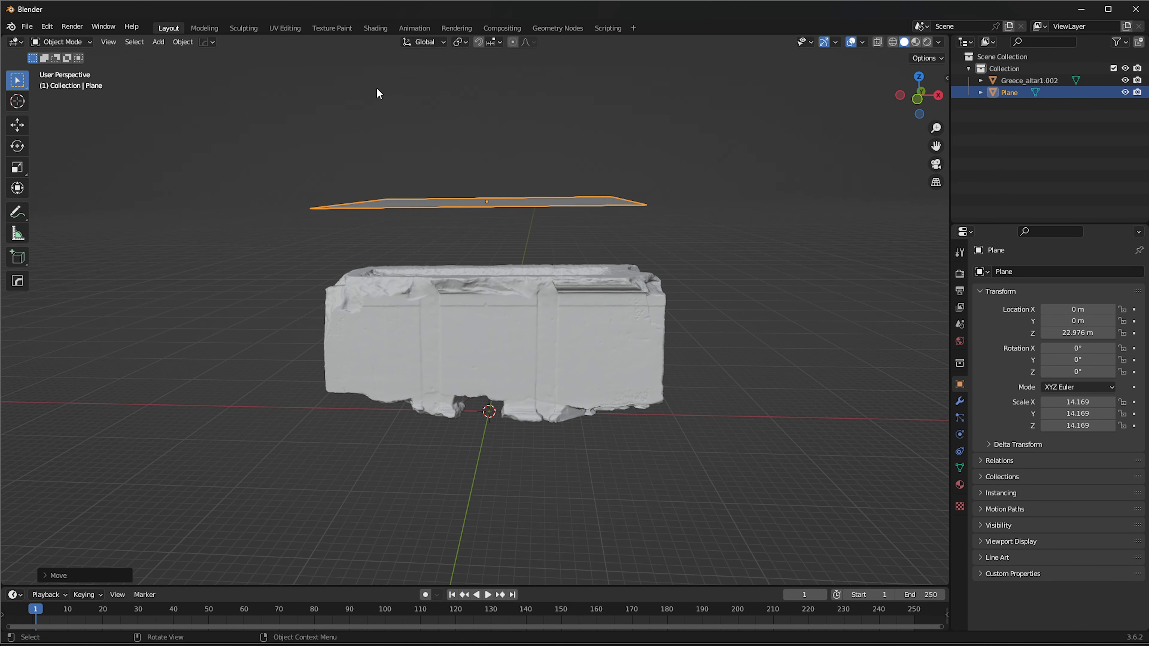
pyautogui.press('s')
pyautogui.press('x')
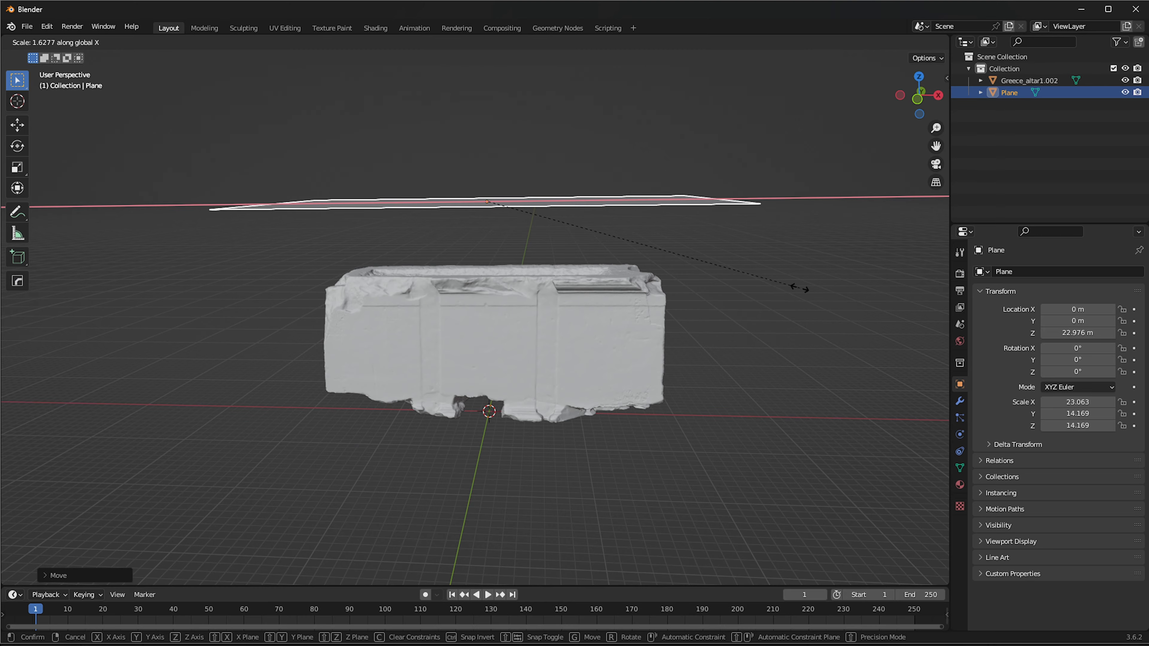
pyautogui.rightClick(799, 289)
# Stretch the plane along the X axis to a scale of about 26.65 so it extends past the altar's length
pyautogui.moveTo(795, 295); pyautogui.dragTo(734, 341, button='middle')
pyautogui.press('s')
pyautogui.press('x')
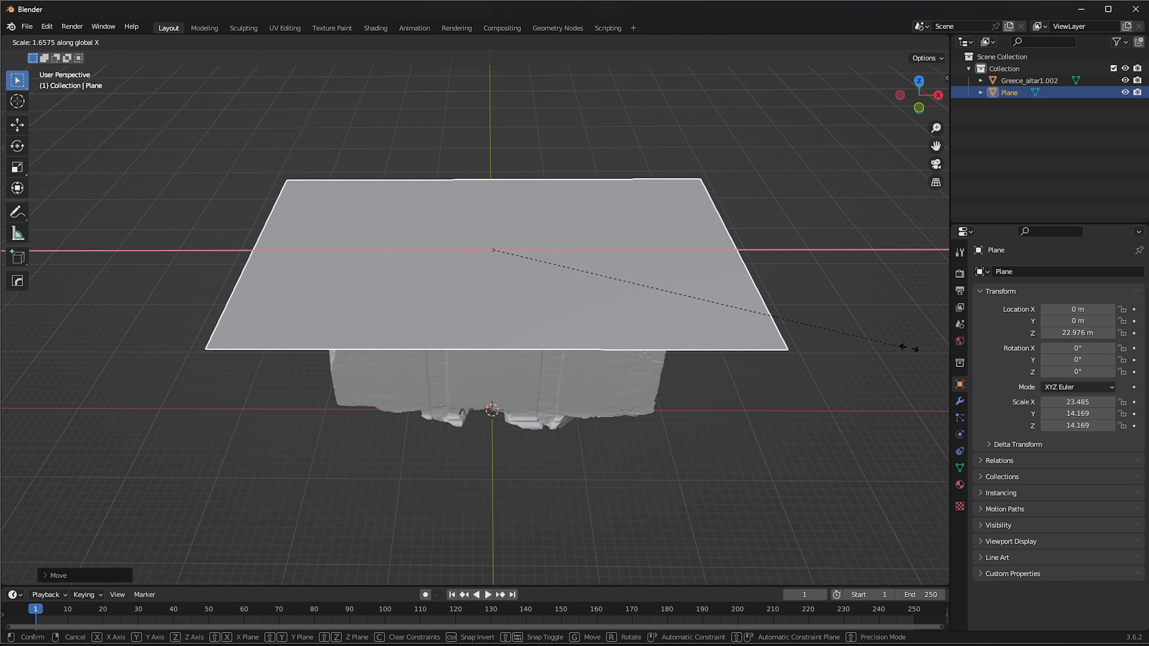
pyautogui.click(16, 353)
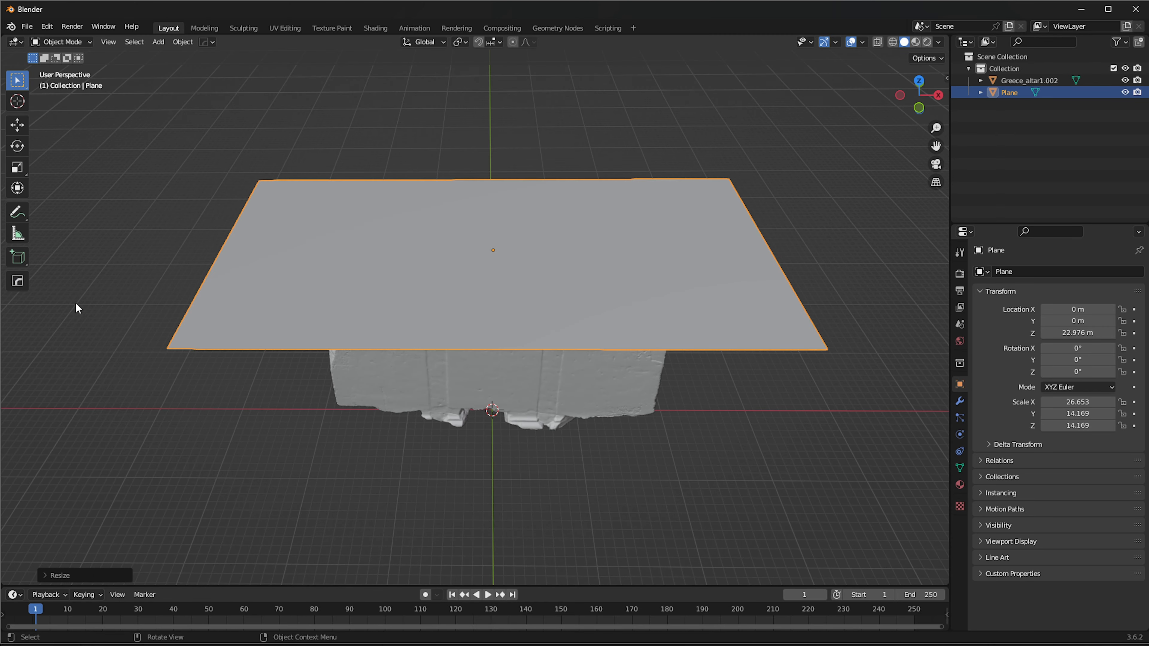
# Compare the plane's position with the altar in a side view and select the altar
pyautogui.moveTo(76, 302); pyautogui.dragTo(337, 265, button='middle')
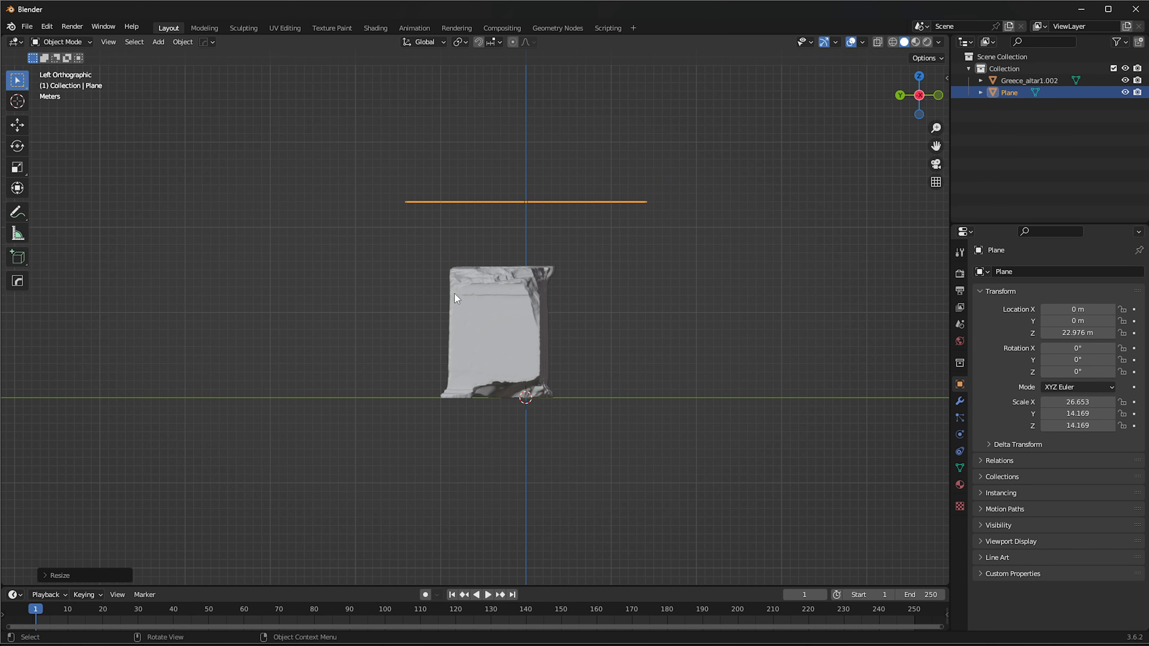
pyautogui.click(540, 331)
pyautogui.click(529, 228)
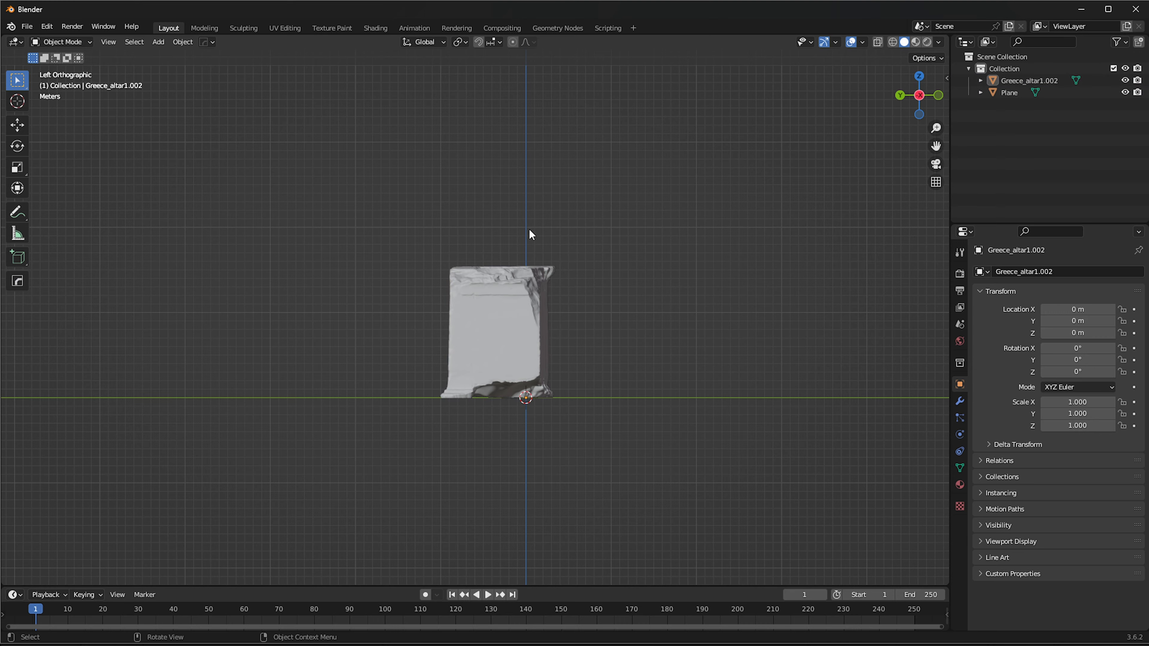
pyautogui.click(491, 365)
pyautogui.scroll(3, 482, 348)
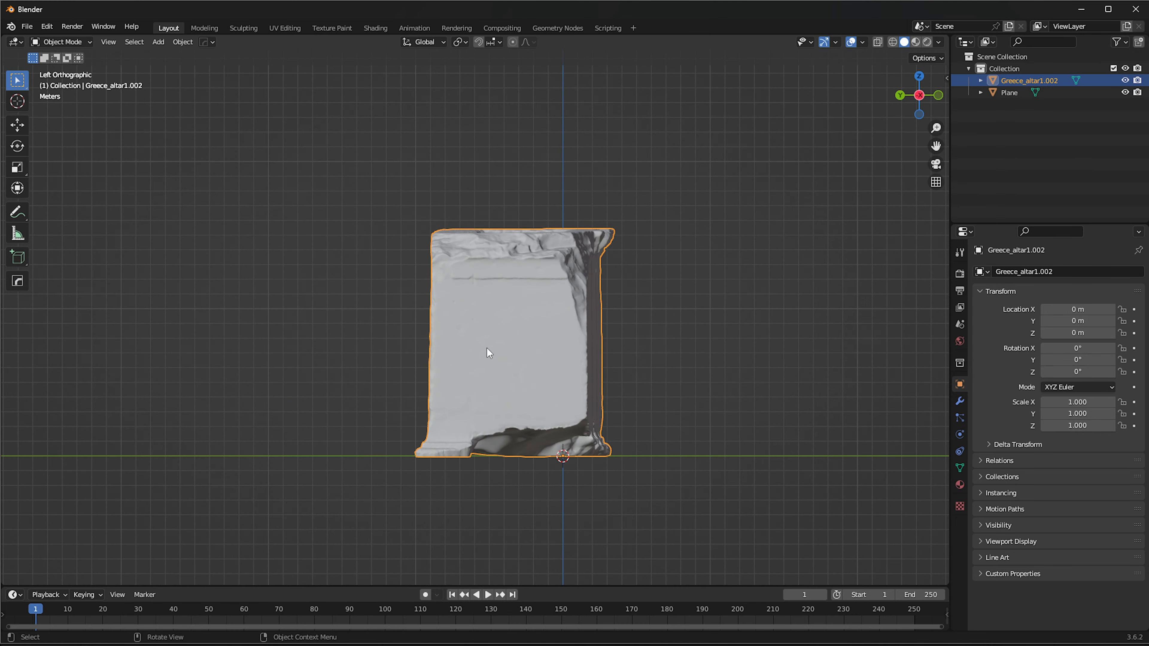
pyautogui.moveTo(487, 348); pyautogui.dragTo(515, 334, button='middle')
pyautogui.press('g')
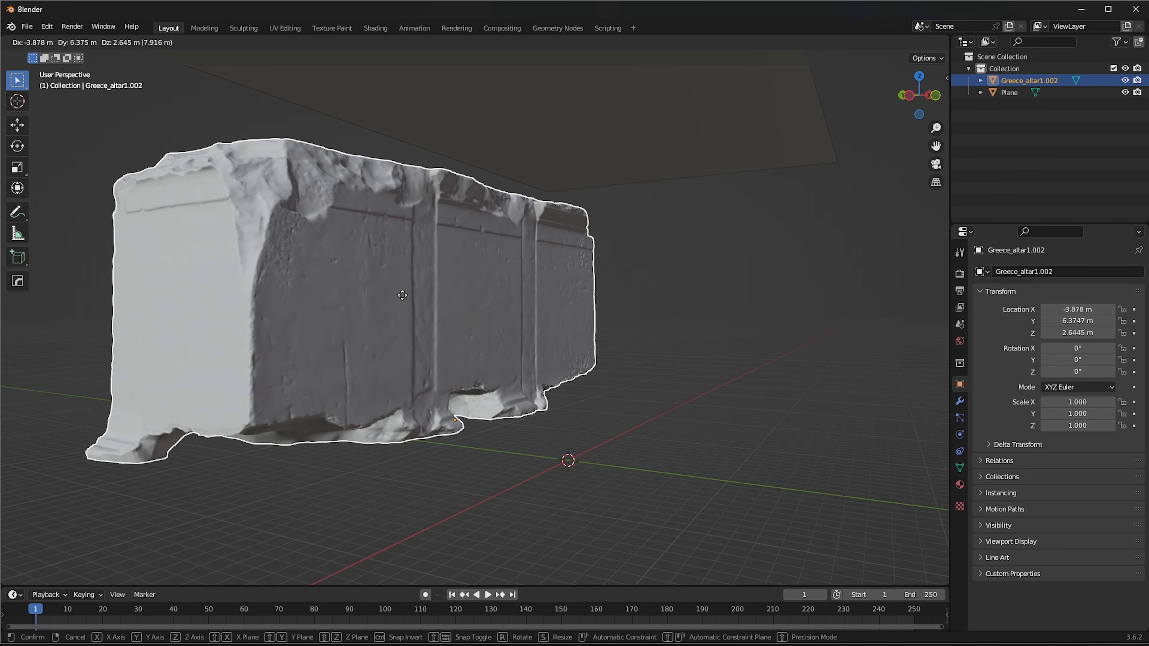
pyautogui.press('y')
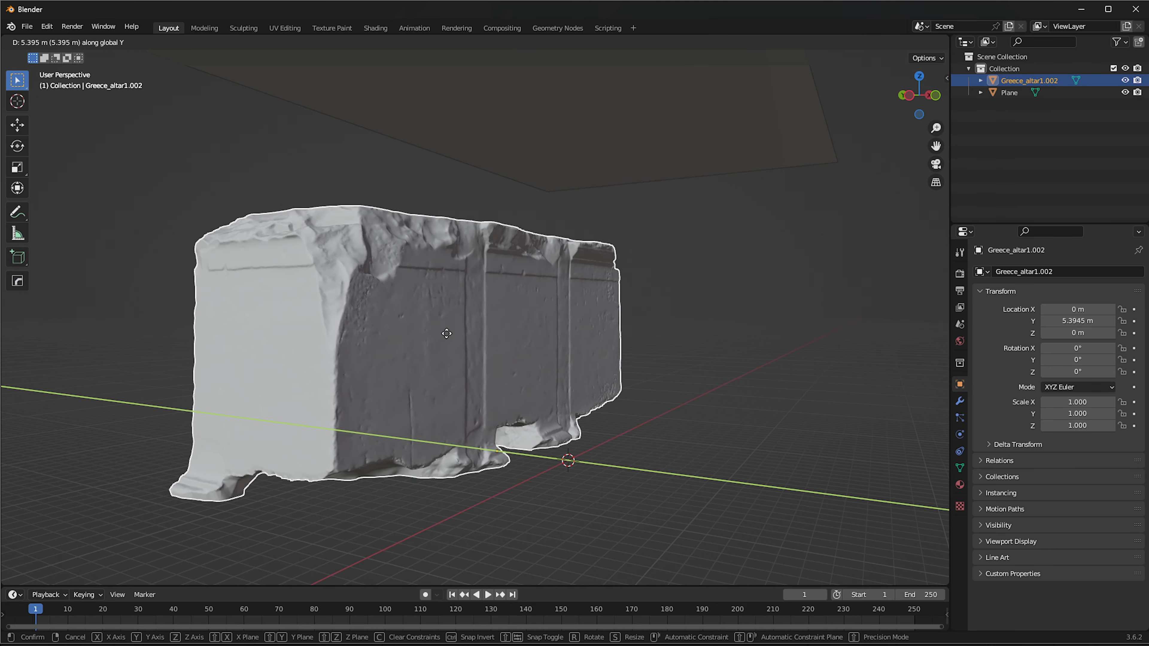
pyautogui.rightClick(514, 349)
# Move the altar slightly along the negative Y axis to centre it beneath the plane
pyautogui.moveTo(396, 370); pyautogui.dragTo(437, 364, button='middle')
pyautogui.press('g')
pyautogui.press('y')
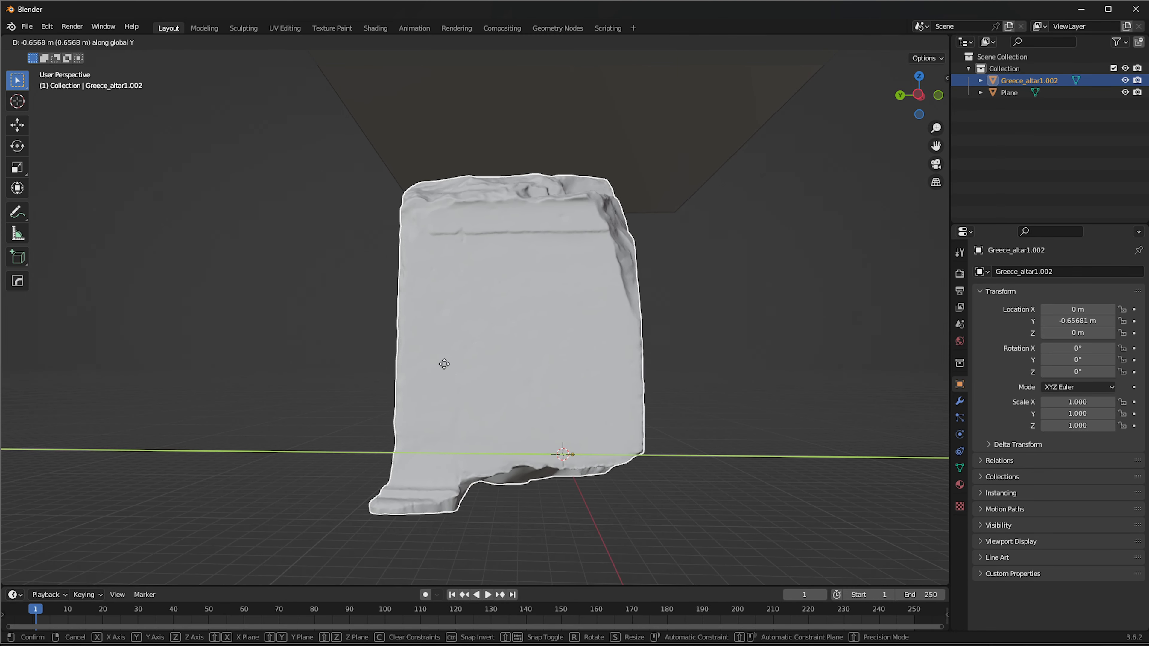
pyautogui.click(480, 367)
# Select the plane above the altar and switch it to Edit Mode
pyautogui.moveTo(480, 368); pyautogui.dragTo(538, 335, button='middle')
pyautogui.click(482, 259)
pyautogui.moveTo(482, 260); pyautogui.dragTo(429, 274, button='middle')
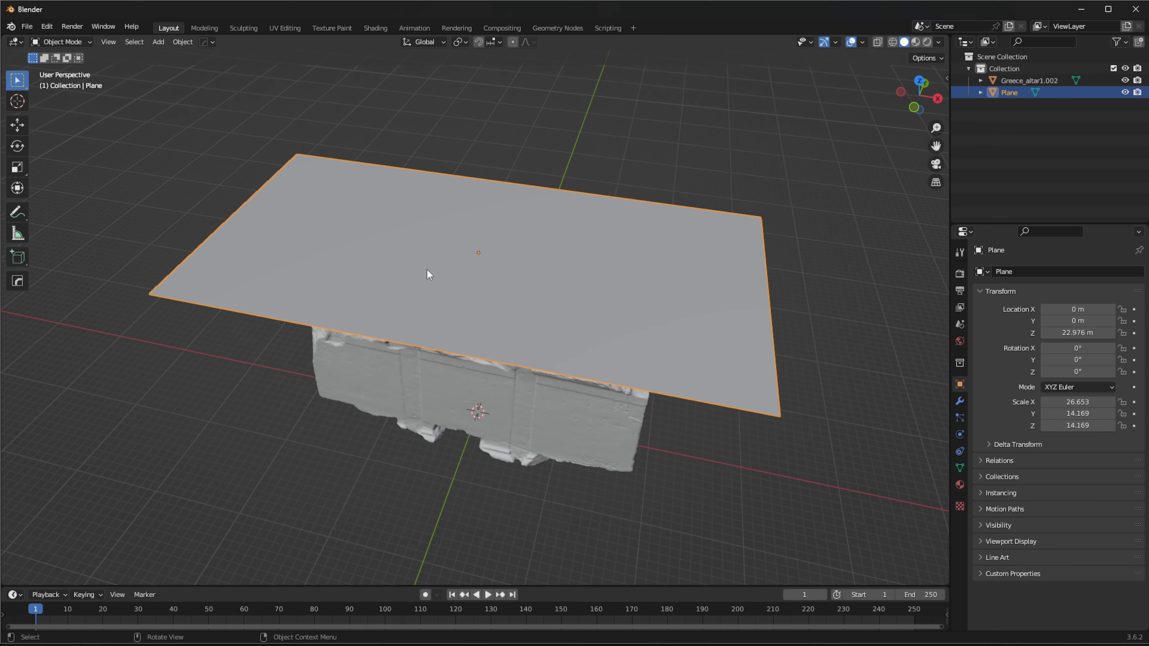
pyautogui.moveTo(636, 320); pyautogui.dragTo(763, 317, button='middle')
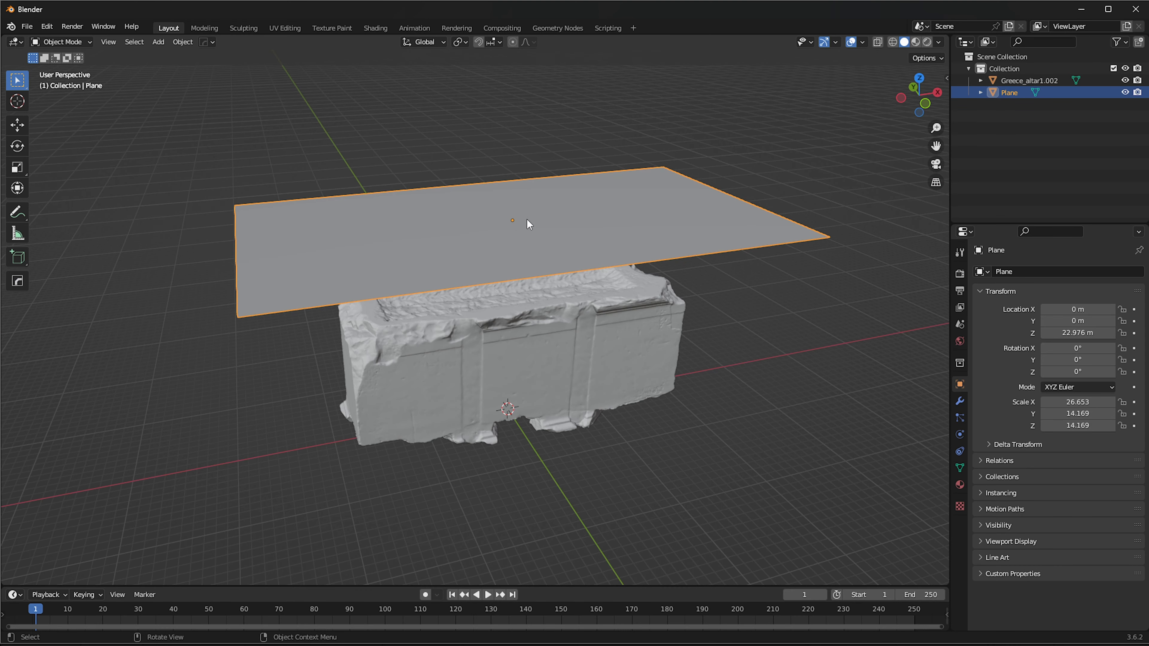
pyautogui.moveTo(609, 247); pyautogui.dragTo(545, 245, button='middle')
pyautogui.scroll(2, 540, 191)
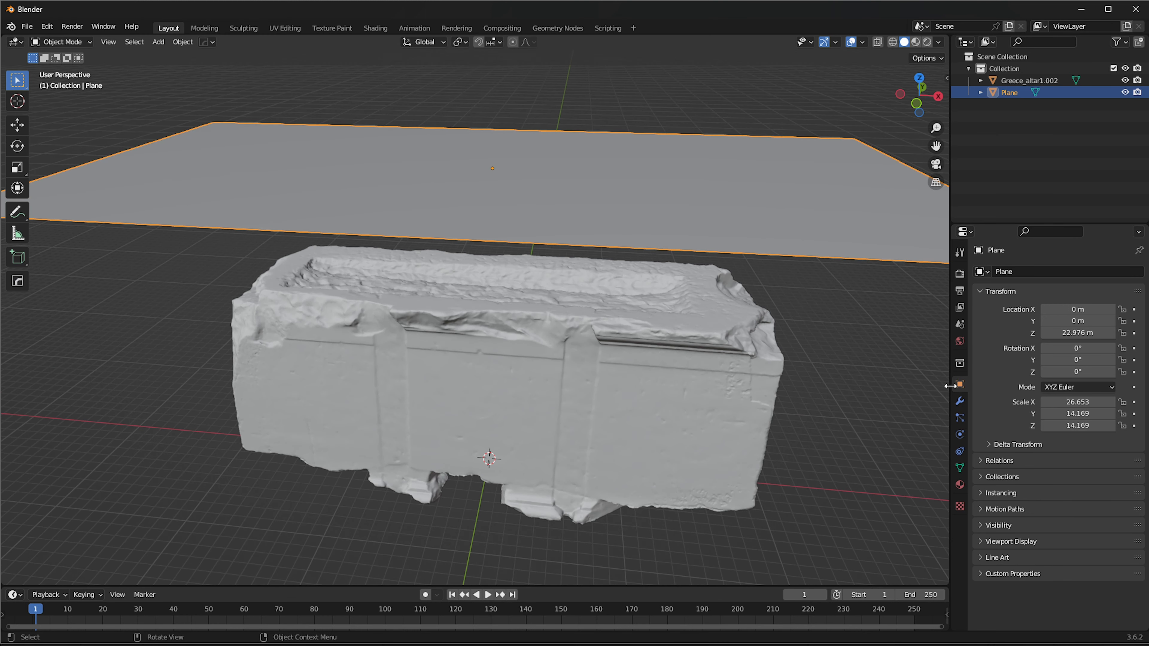
pyautogui.scroll(-4, 664, 199)
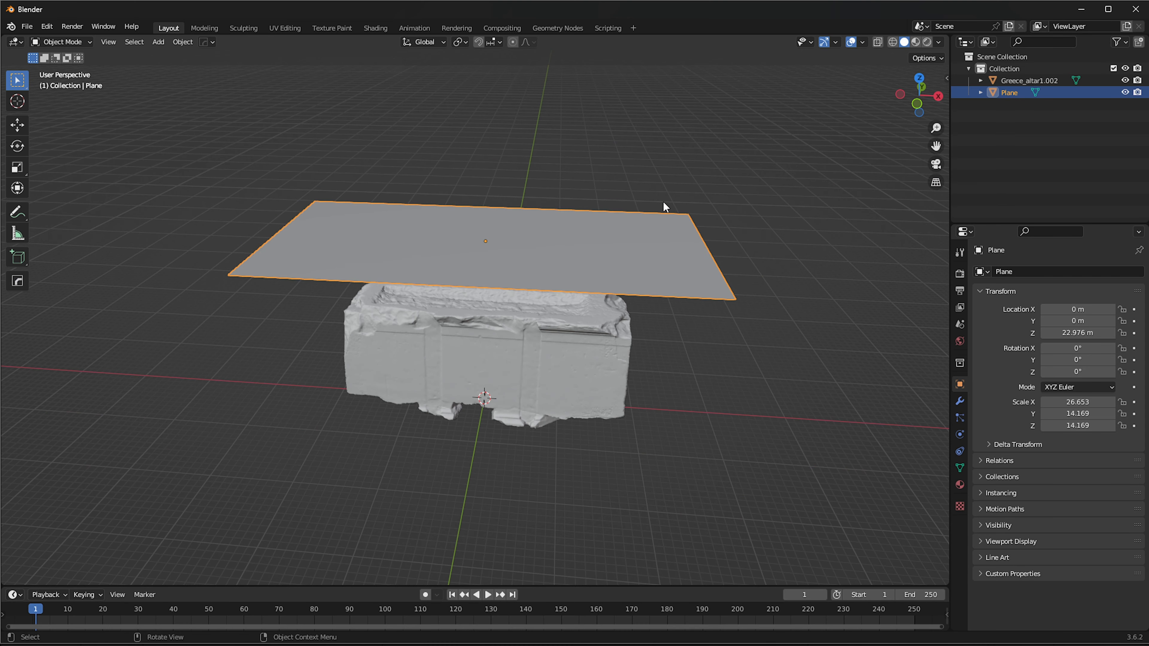
pyautogui.click(50, 43)
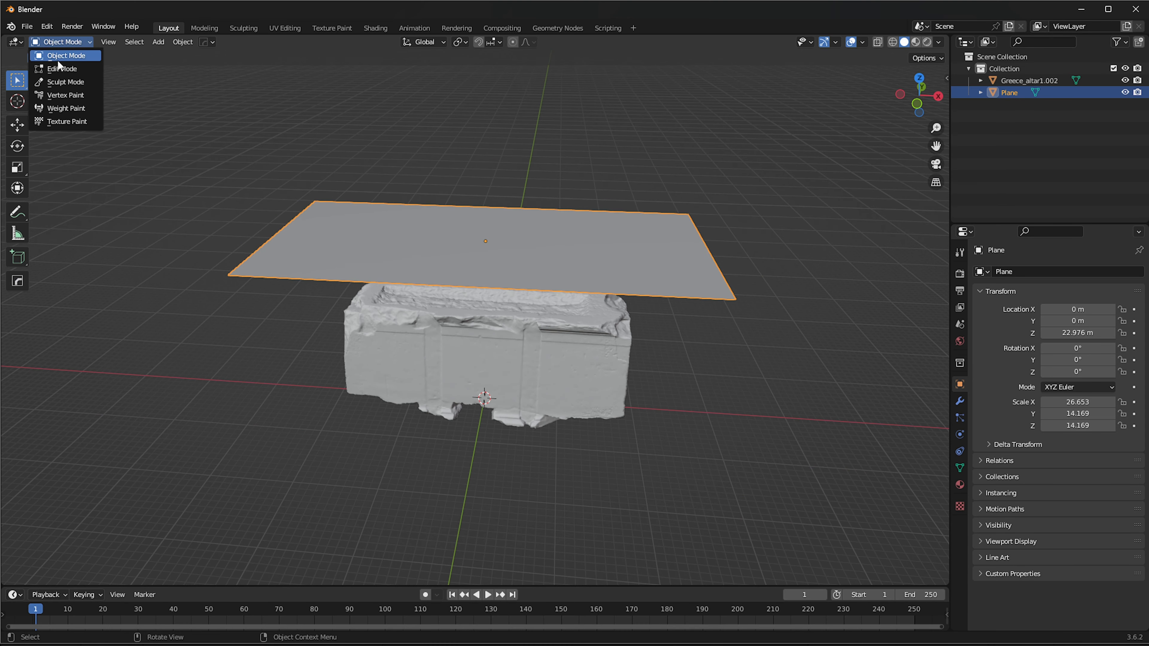
pyautogui.click(57, 58)
pyautogui.click(55, 45)
pyautogui.click(62, 68)
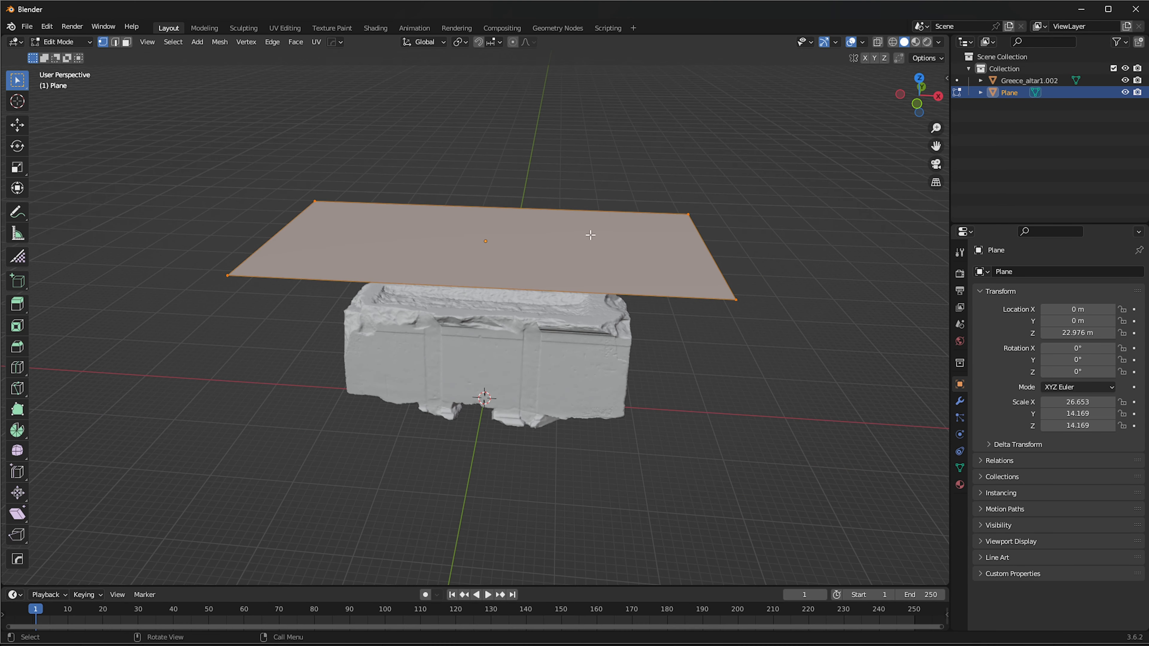
# Subdivide the whole plane four times into a dense grid of faces
pyautogui.moveTo(590, 234); pyautogui.dragTo(531, 205, button='middle')
pyautogui.rightClick(530, 205)
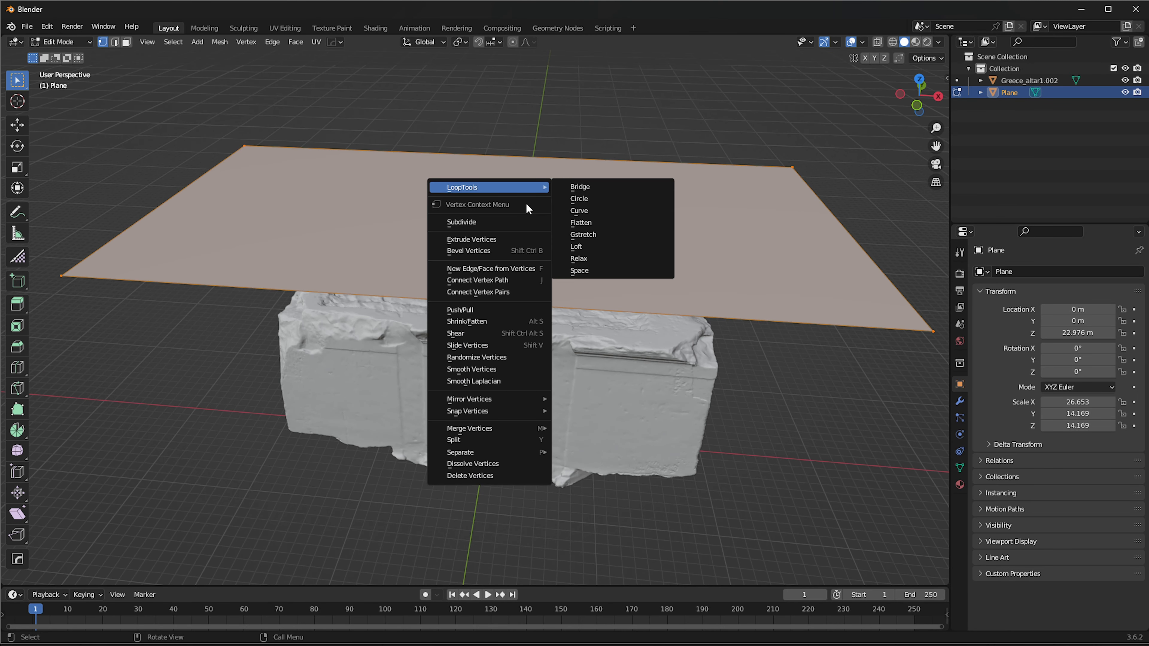
pyautogui.click(486, 224)
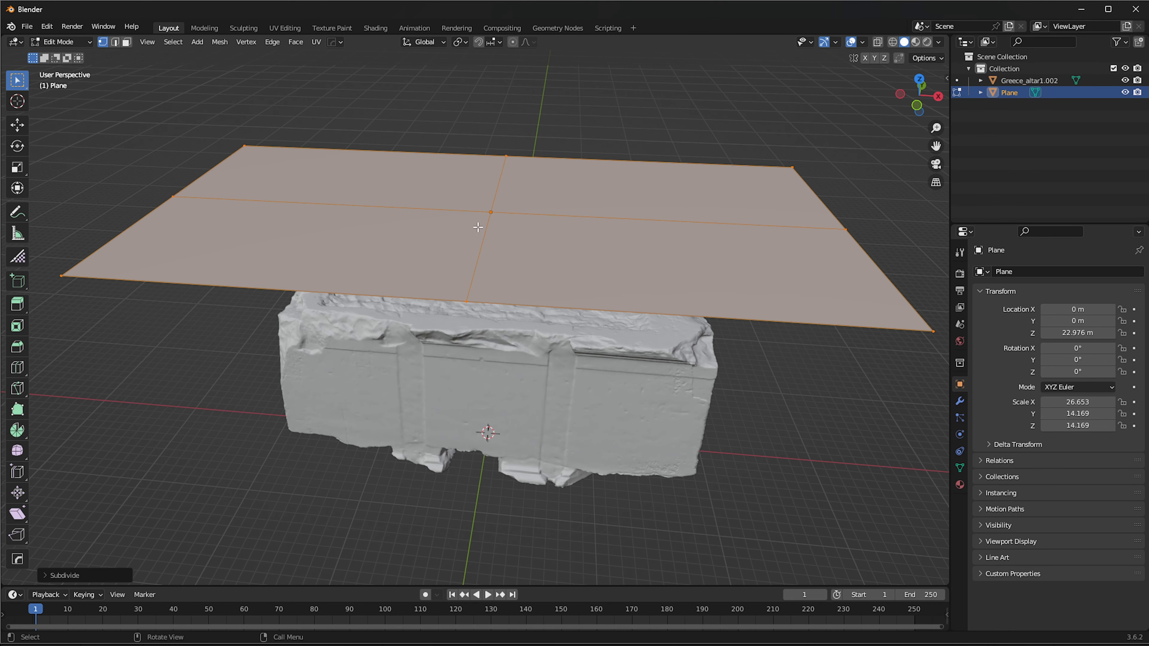
pyautogui.rightClick(470, 214)
pyautogui.click(470, 215)
pyautogui.rightClick(470, 216)
pyautogui.click(470, 215)
pyautogui.moveTo(505, 200); pyautogui.dragTo(569, 225, button='middle')
pyautogui.rightClick(480, 229)
pyautogui.click(478, 230)
pyautogui.scroll(-2, 591, 220)
pyautogui.scroll(2, 559, 219)
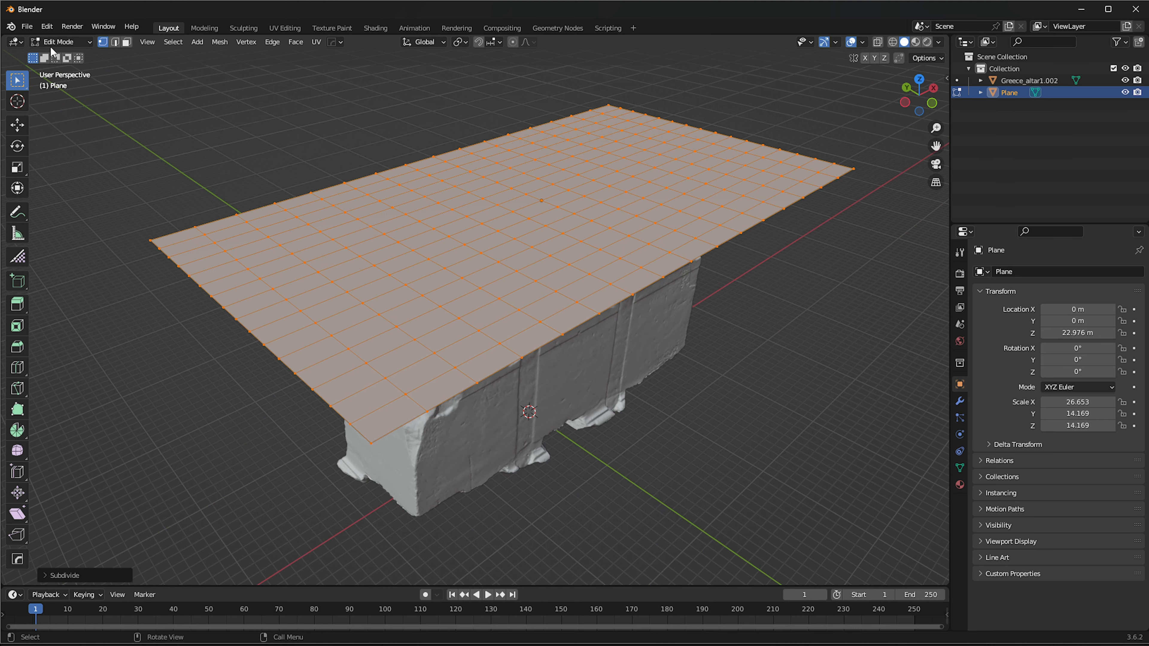
# Return to Object Mode and add Cloth physics to the plane
pyautogui.click(58, 41)
pyautogui.click(59, 55)
pyautogui.scroll(-1, 552, 219)
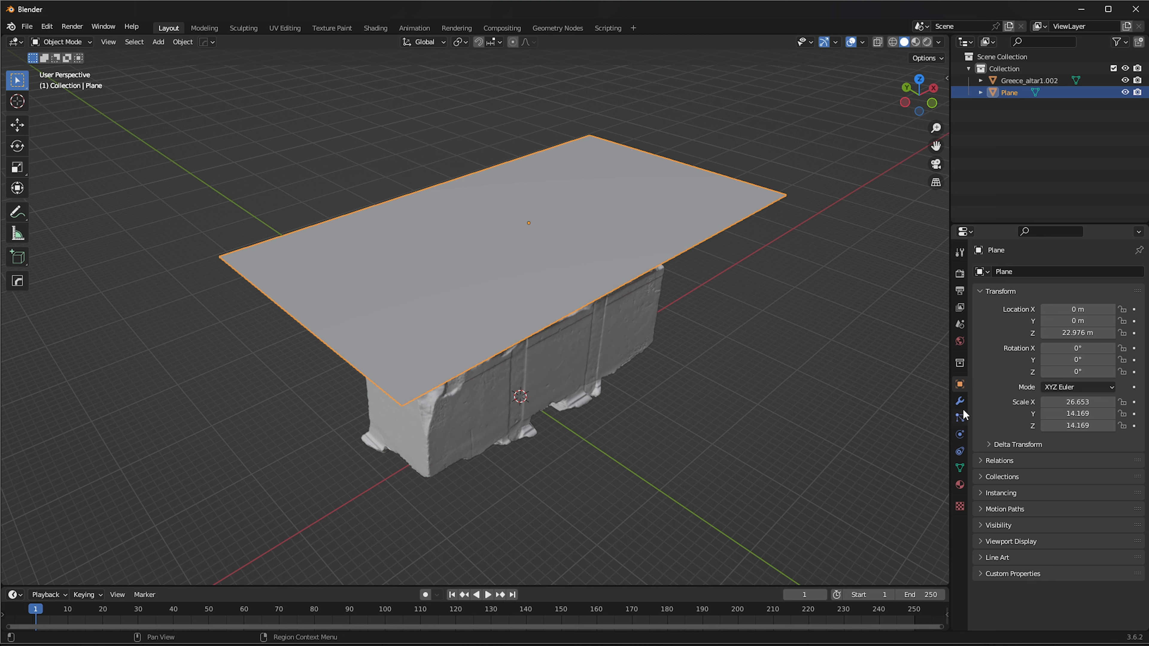
pyautogui.click(960, 418)
pyautogui.click(960, 435)
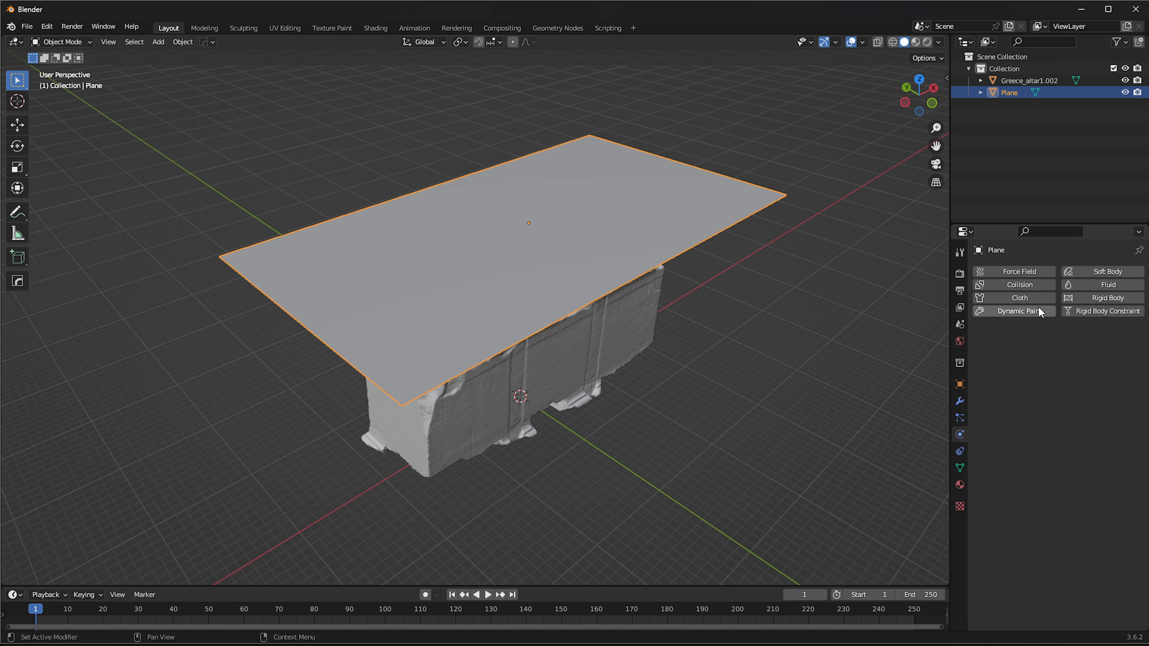
pyautogui.click(1027, 299)
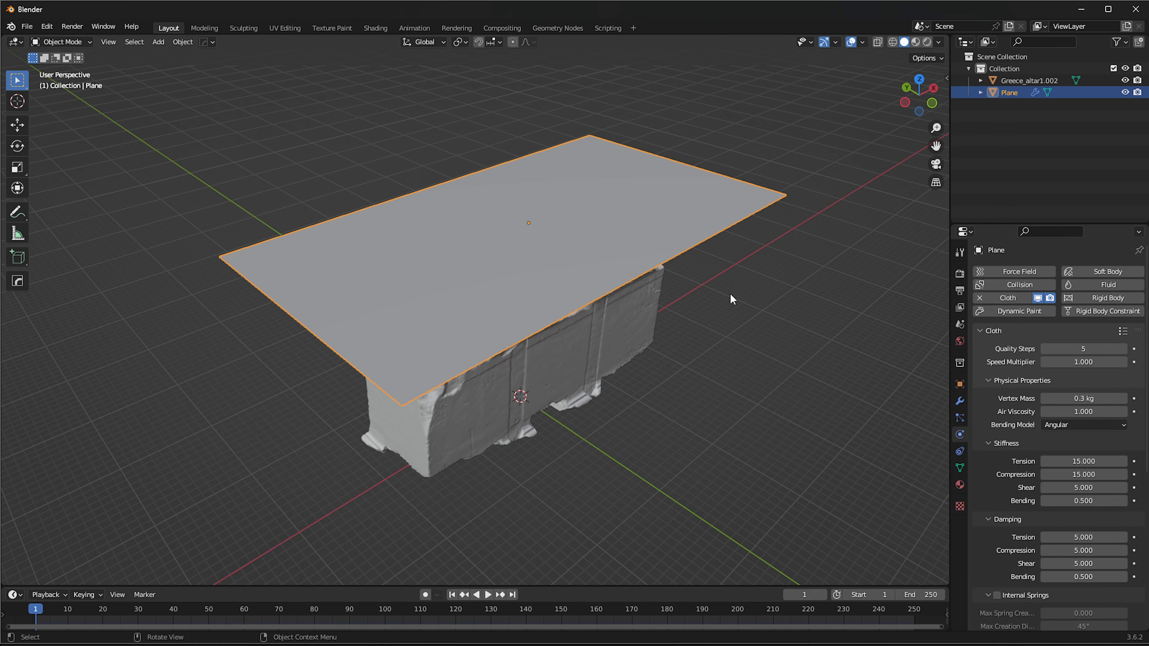
# Play the cloth simulation to watch the plane fall, and return the timeline to frame 0
pyautogui.moveTo(730, 294); pyautogui.dragTo(595, 407, button='middle')
pyautogui.press('space')
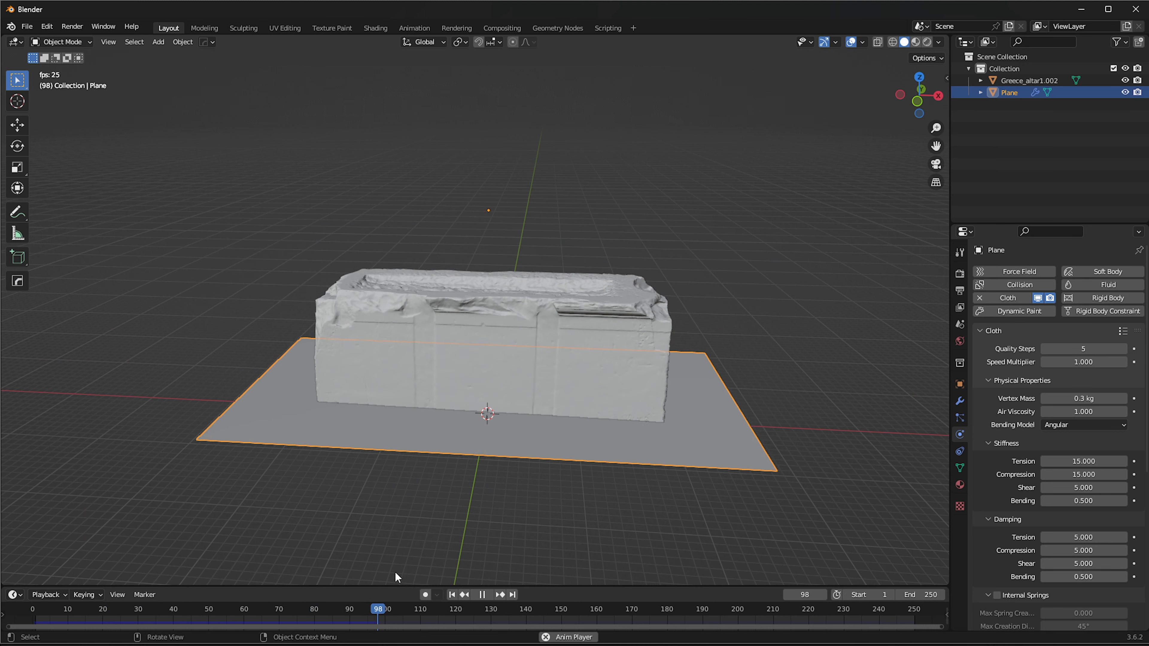
pyautogui.press('space')
pyautogui.moveTo(399, 605); pyautogui.dragTo(13, 604)
pyautogui.press('space')
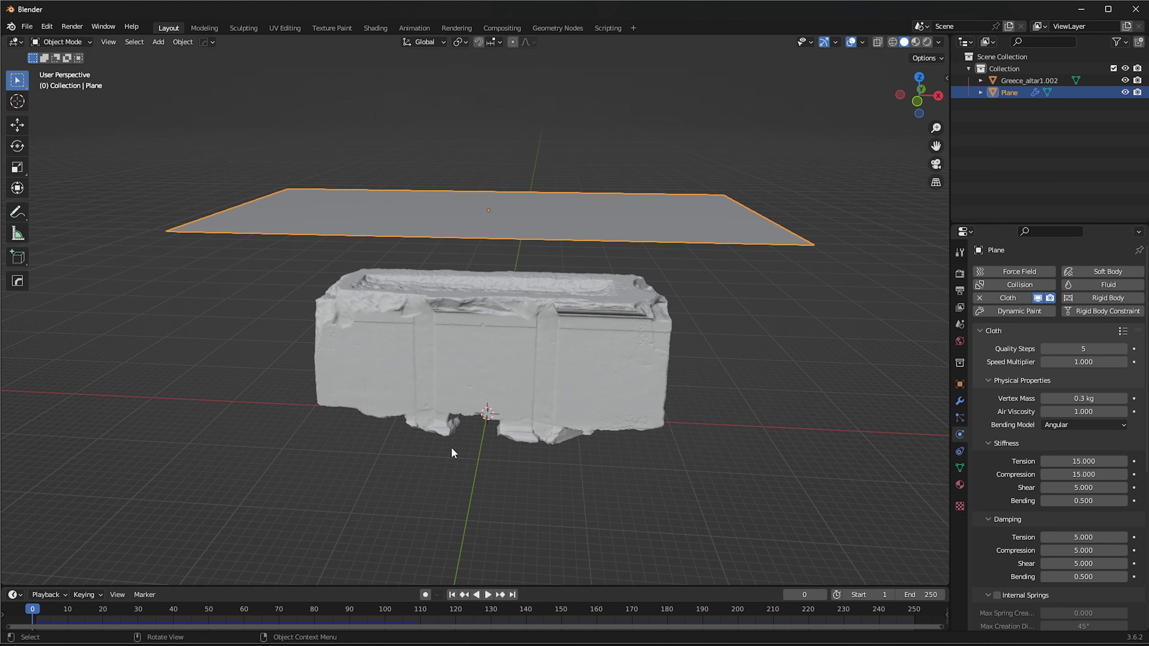
# Add Collision physics to the altar and reselect the cloth plane
pyautogui.click(501, 410)
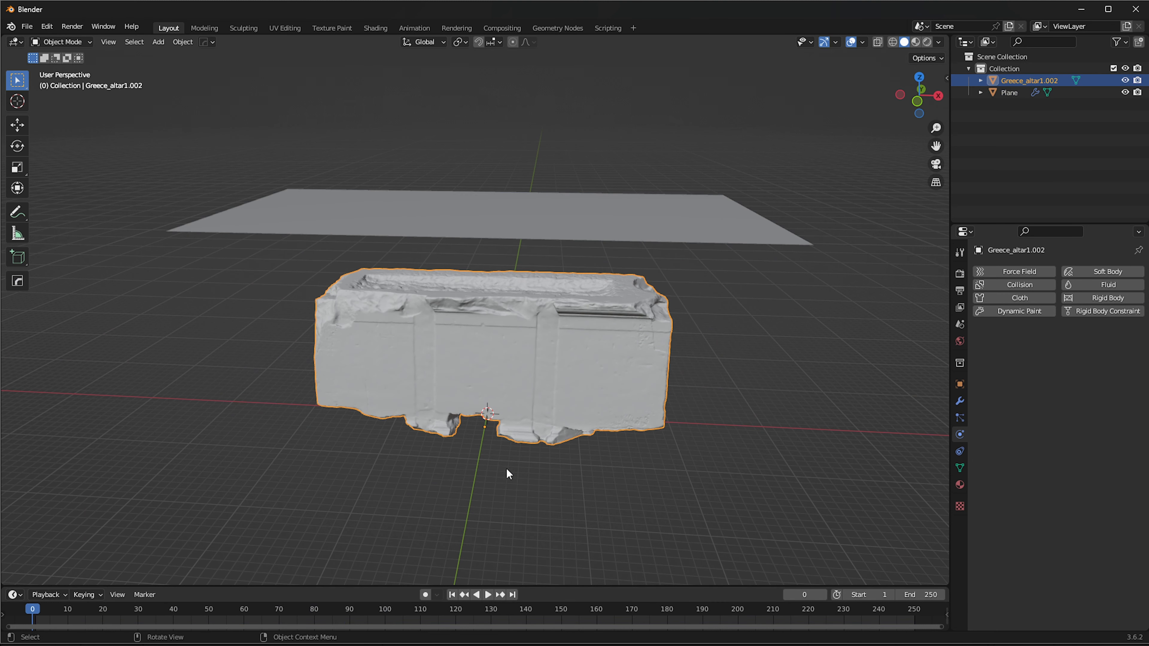
pyautogui.click(1021, 285)
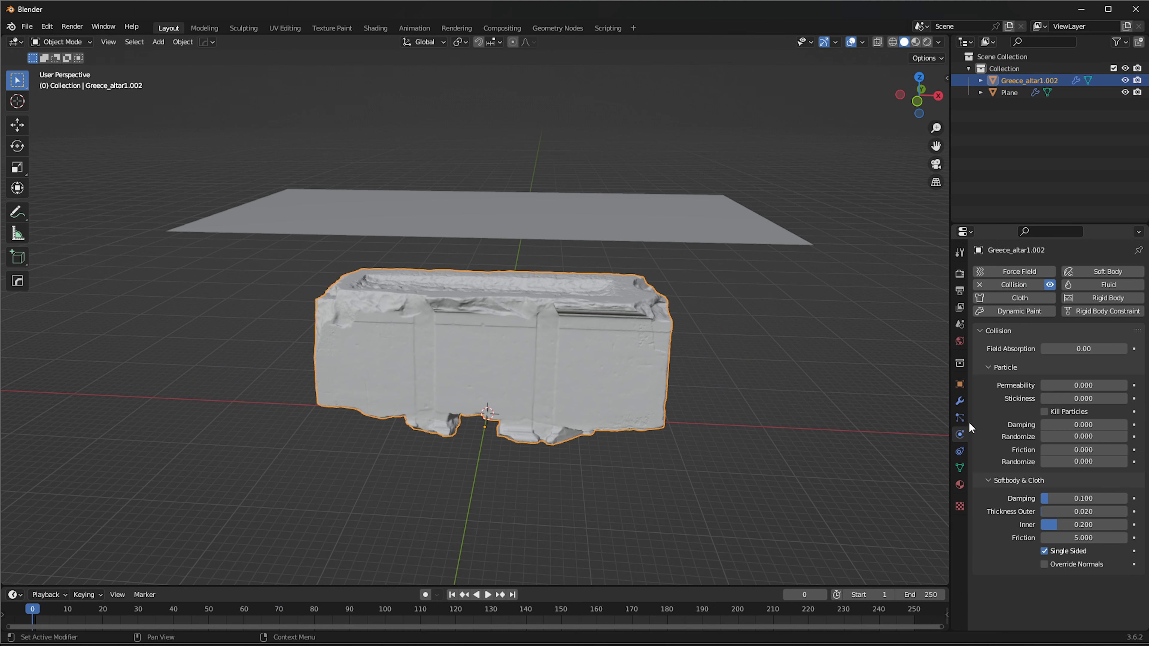
pyautogui.click(687, 238)
# Play the simulation to examine how the cloth drapes over the altar, and rewind to frame 0
pyautogui.press('space')
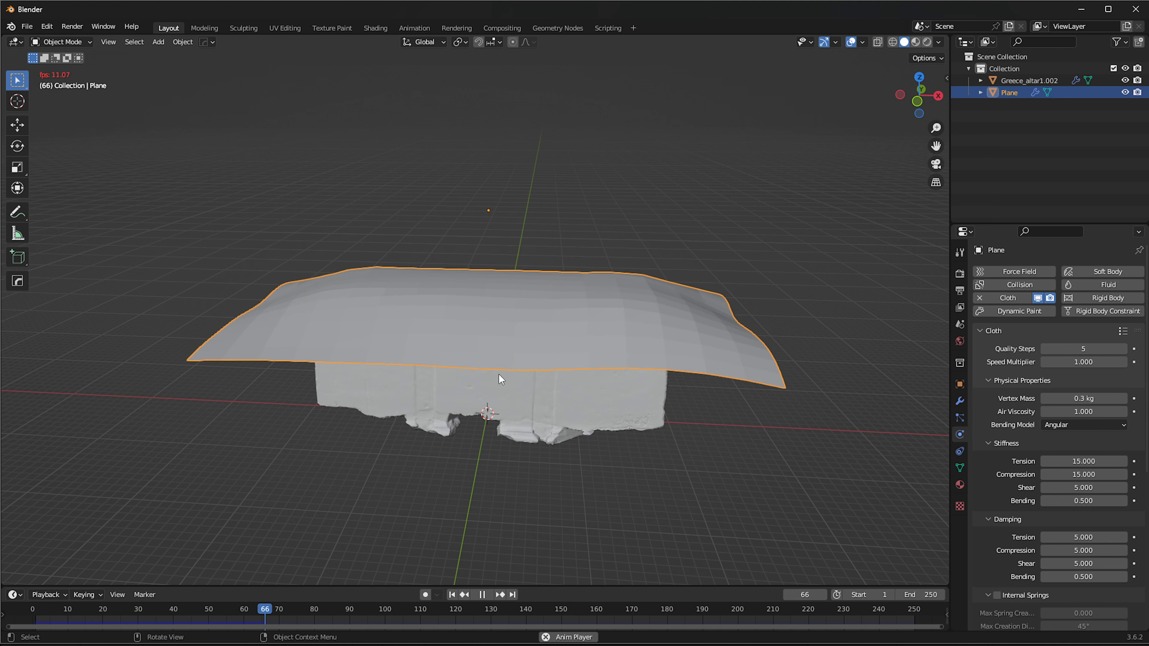
pyautogui.moveTo(569, 365); pyautogui.dragTo(430, 385, button='middle')
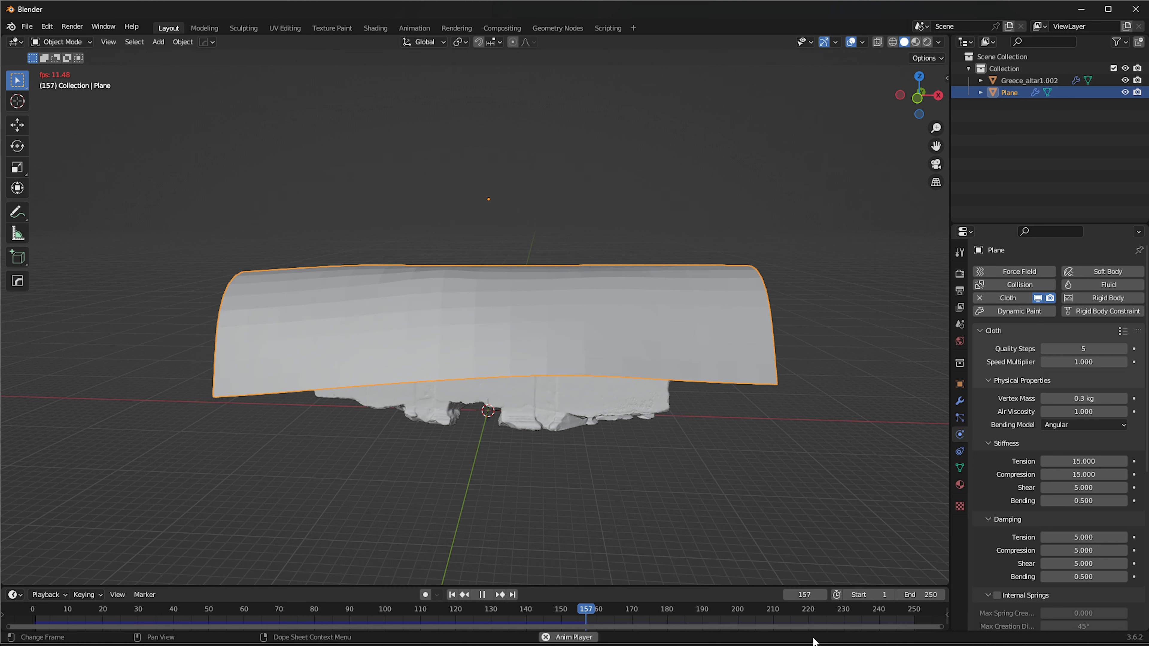
pyautogui.moveTo(633, 489); pyautogui.dragTo(563, 482, button='middle')
pyautogui.press('space')
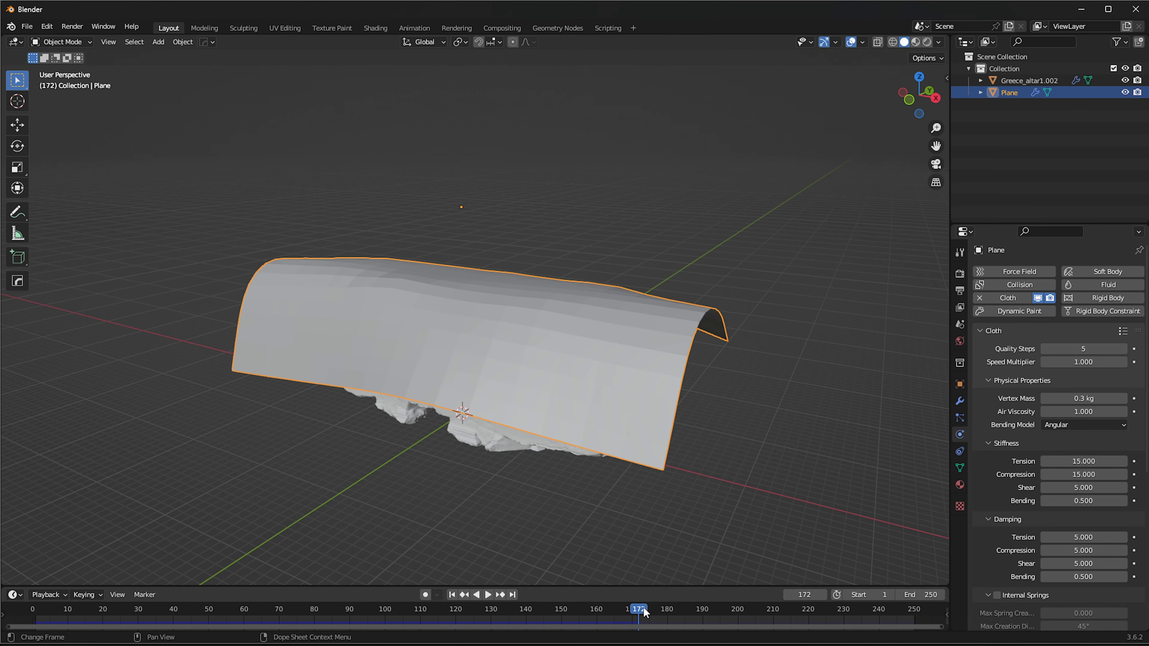
pyautogui.moveTo(643, 607); pyautogui.dragTo(12, 614)
# Set the plane's cloth Quality Steps to 10
pyautogui.moveTo(323, 399); pyautogui.dragTo(393, 406, button='middle')
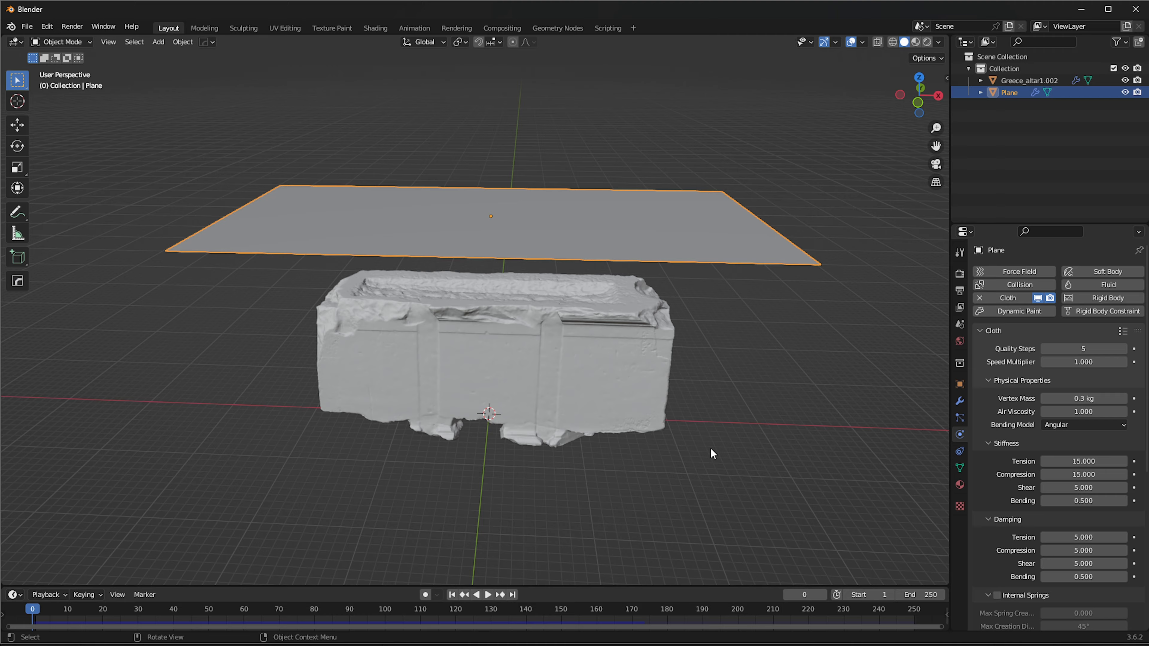
pyautogui.moveTo(711, 453); pyautogui.dragTo(568, 328, button='middle')
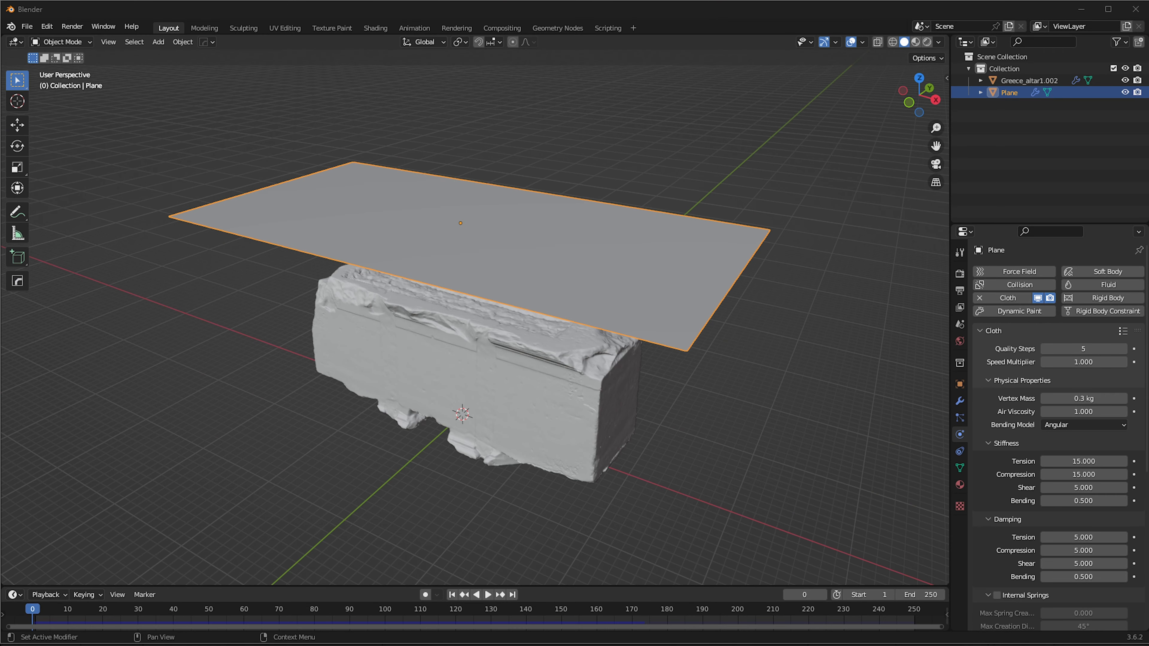
pyautogui.moveTo(778, 443); pyautogui.dragTo(606, 286, button='middle')
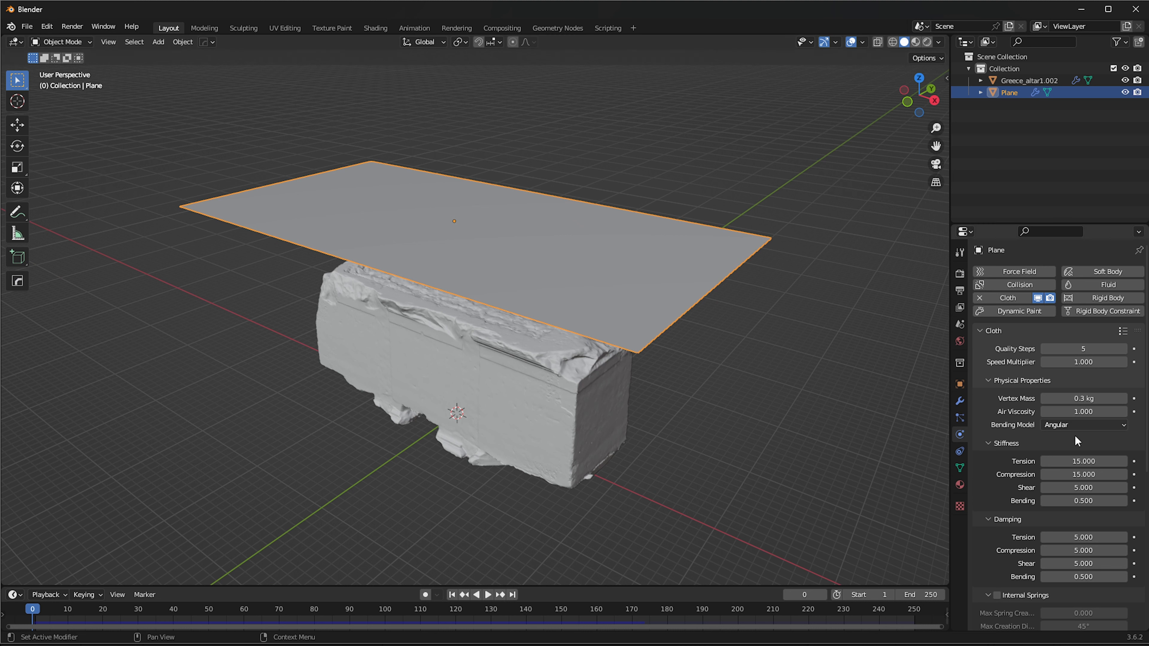
pyautogui.click(1069, 349)
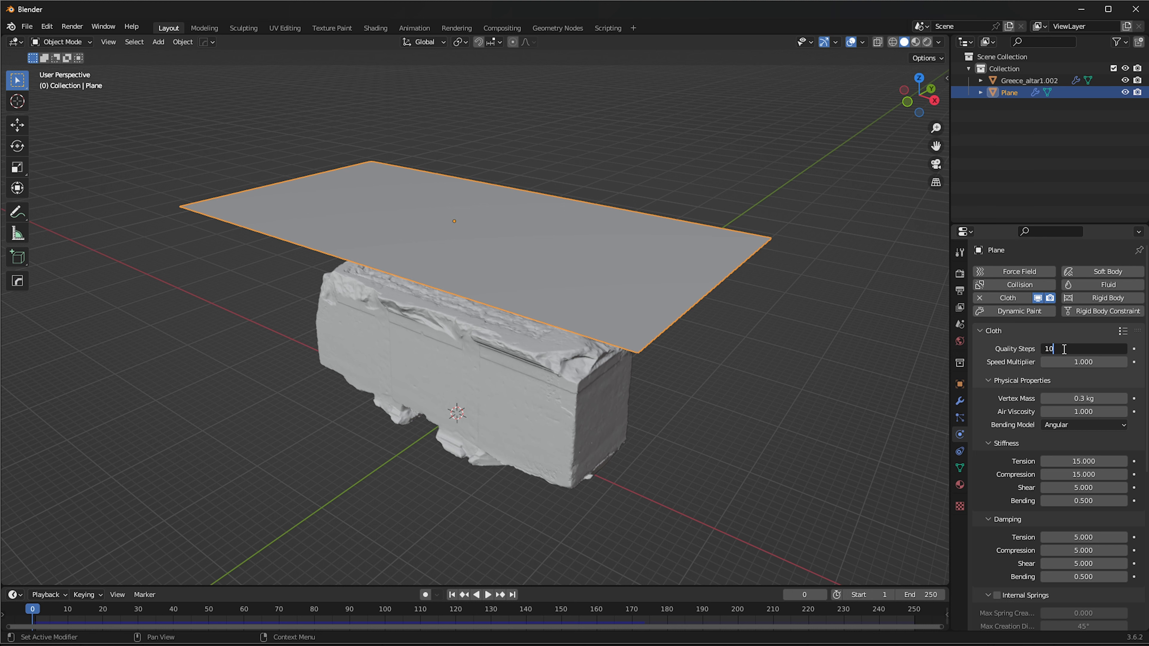
pyautogui.press('Return')
# Replay the cloth simulation with the raised quality steps and rewind to frame 0
pyautogui.moveTo(572, 278); pyautogui.dragTo(587, 276, button='middle')
pyautogui.press('space')
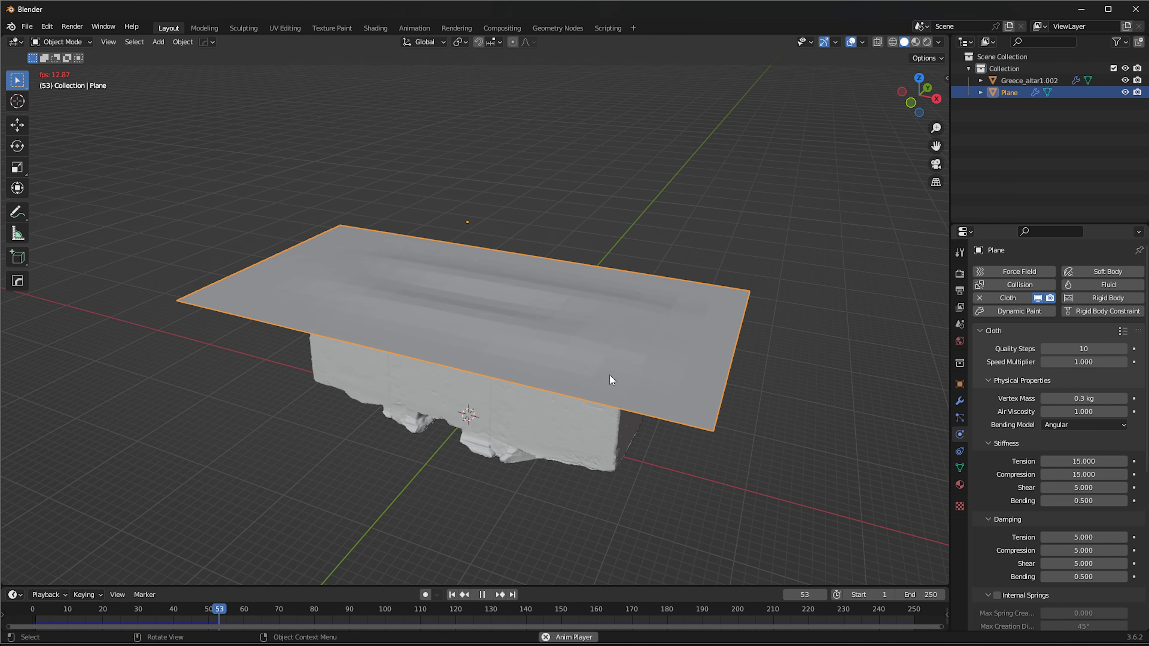
pyautogui.press('space')
pyautogui.moveTo(250, 608); pyautogui.dragTo(32, 613)
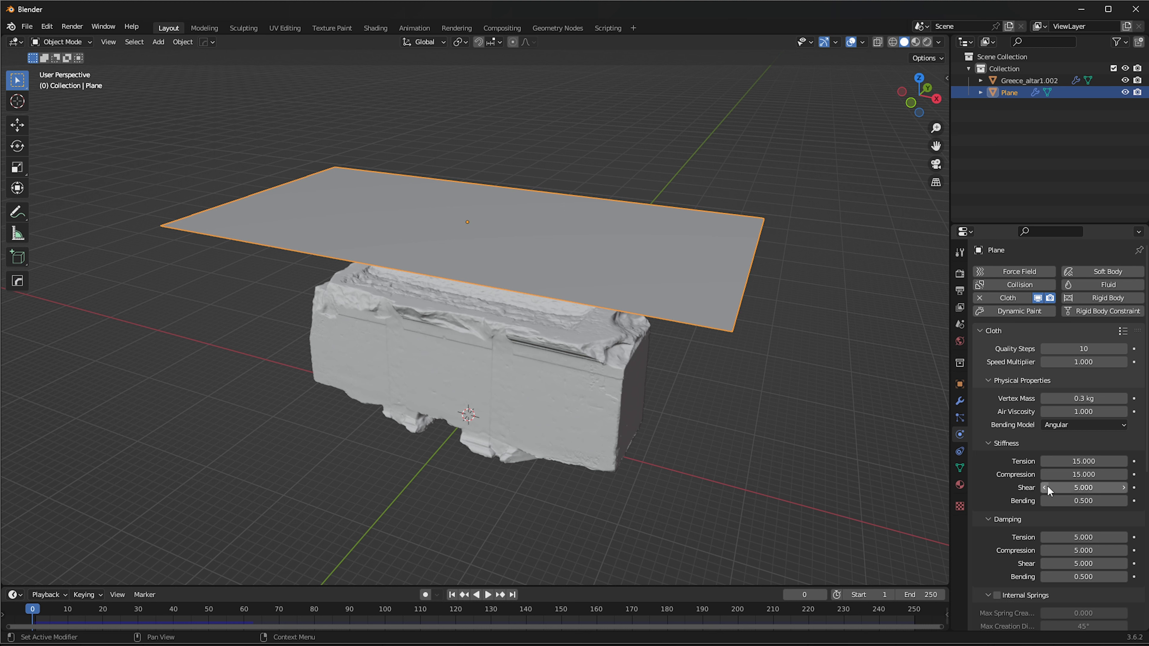
# Set the cloth plane's collision Quality to 4
pyautogui.scroll(-10, 1047, 485)
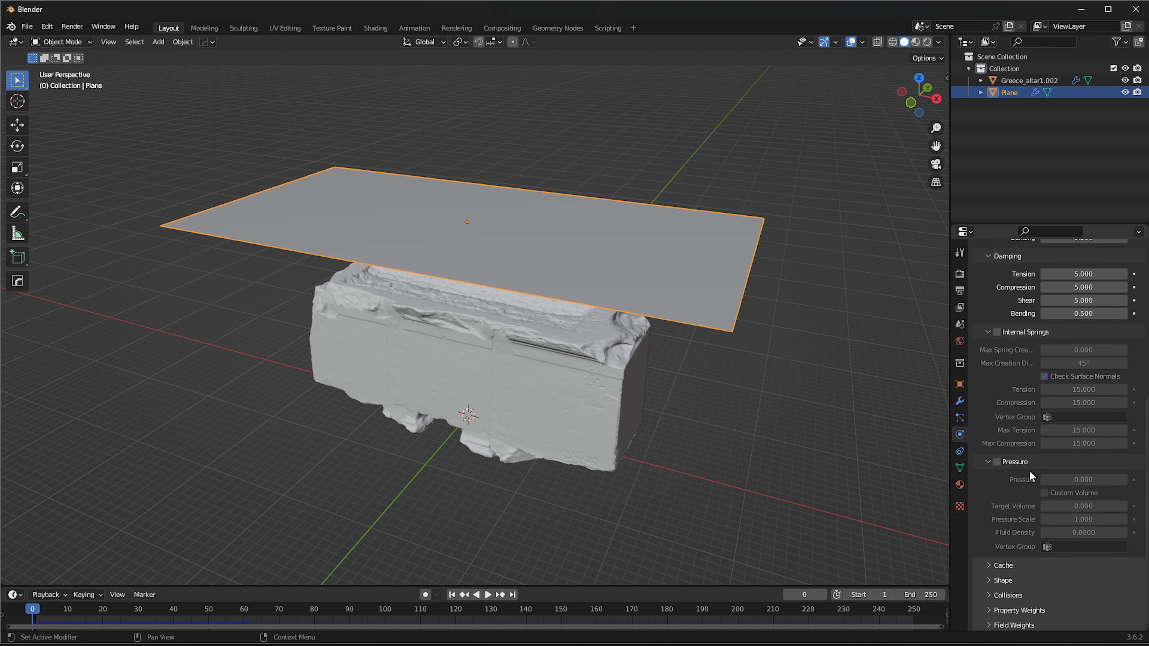
pyautogui.scroll(-1, 1029, 473)
pyautogui.click(991, 594)
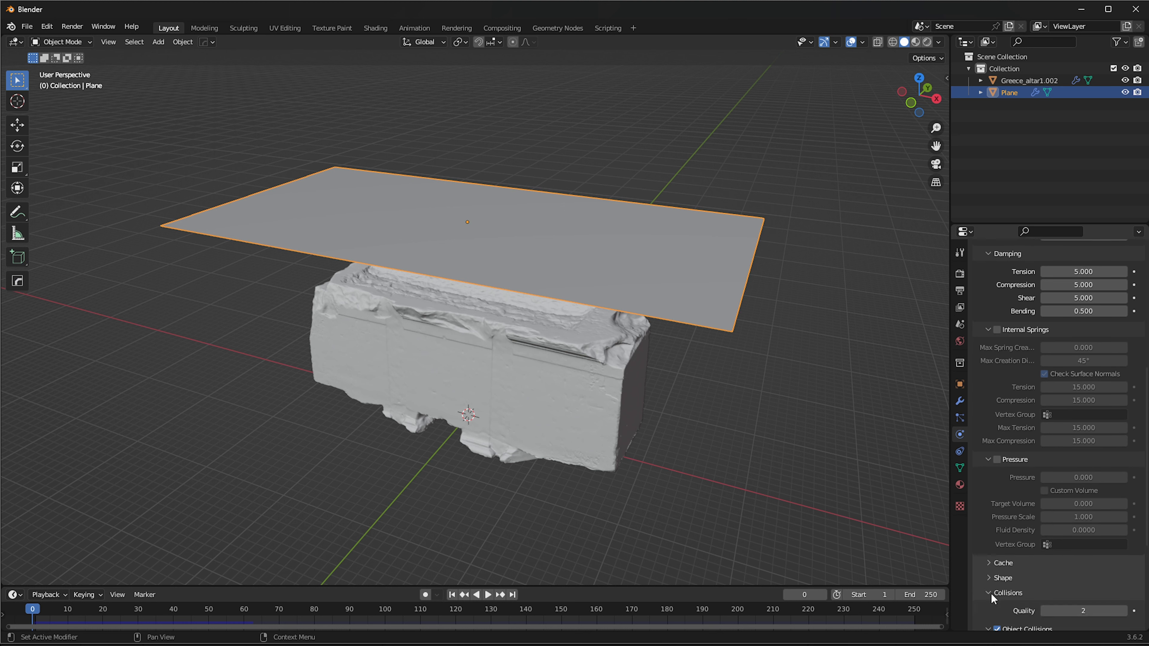
pyautogui.scroll(-5, 1017, 578)
pyautogui.scroll(-1, 1029, 512)
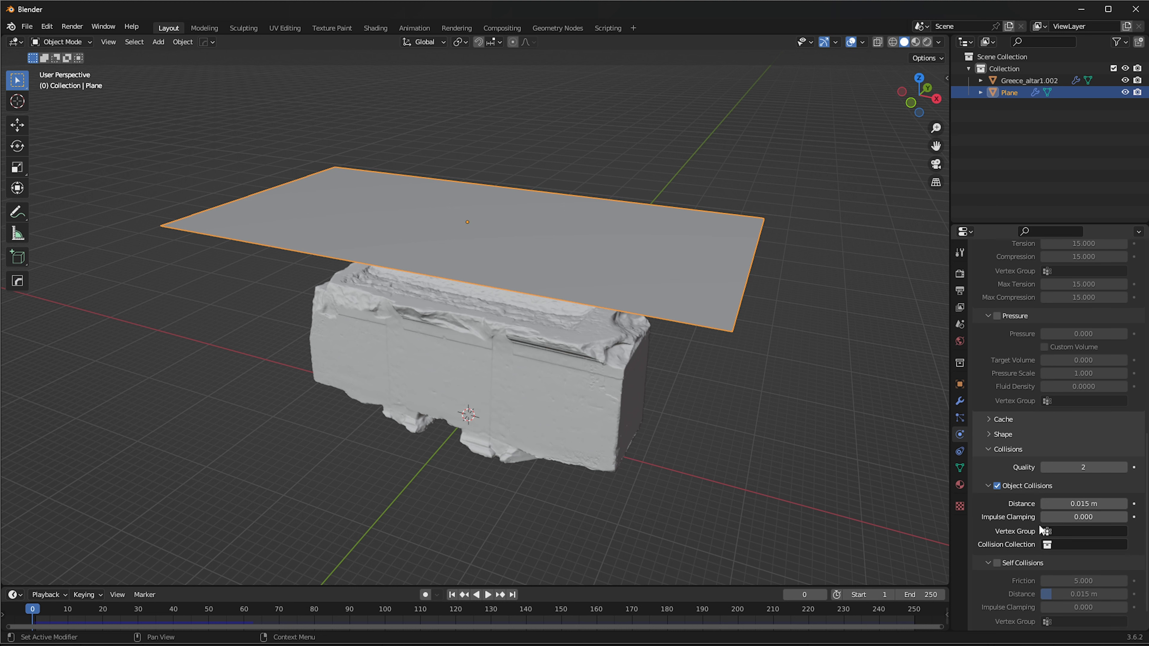
pyautogui.click(1059, 468)
pyautogui.write('4')
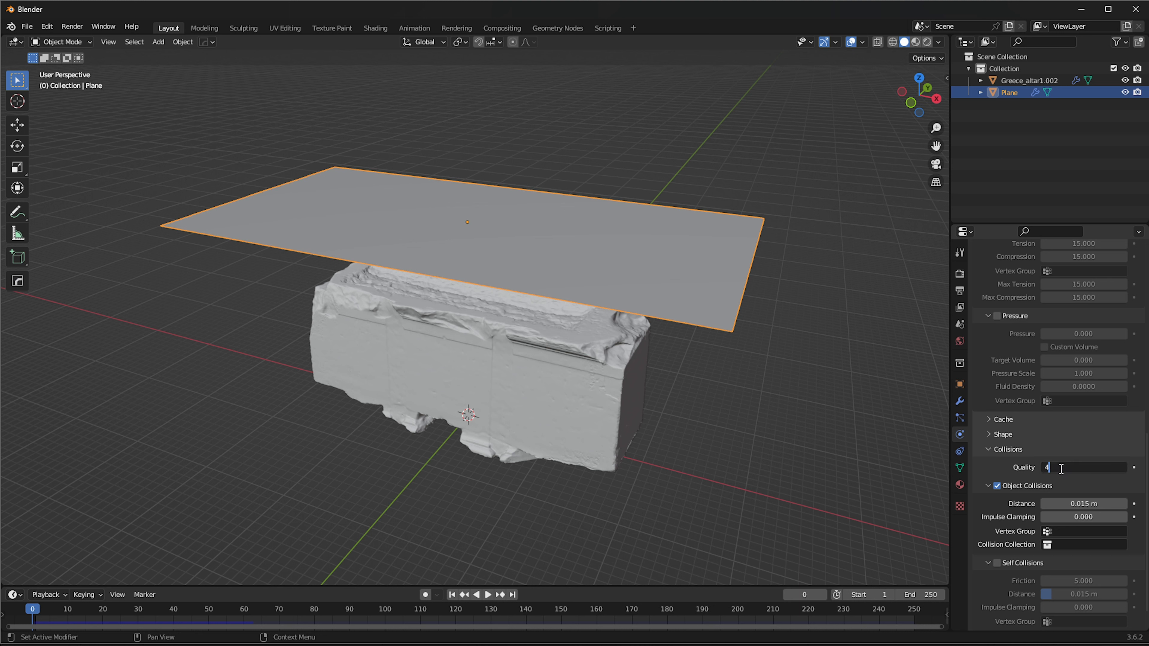
pyautogui.press('Return')
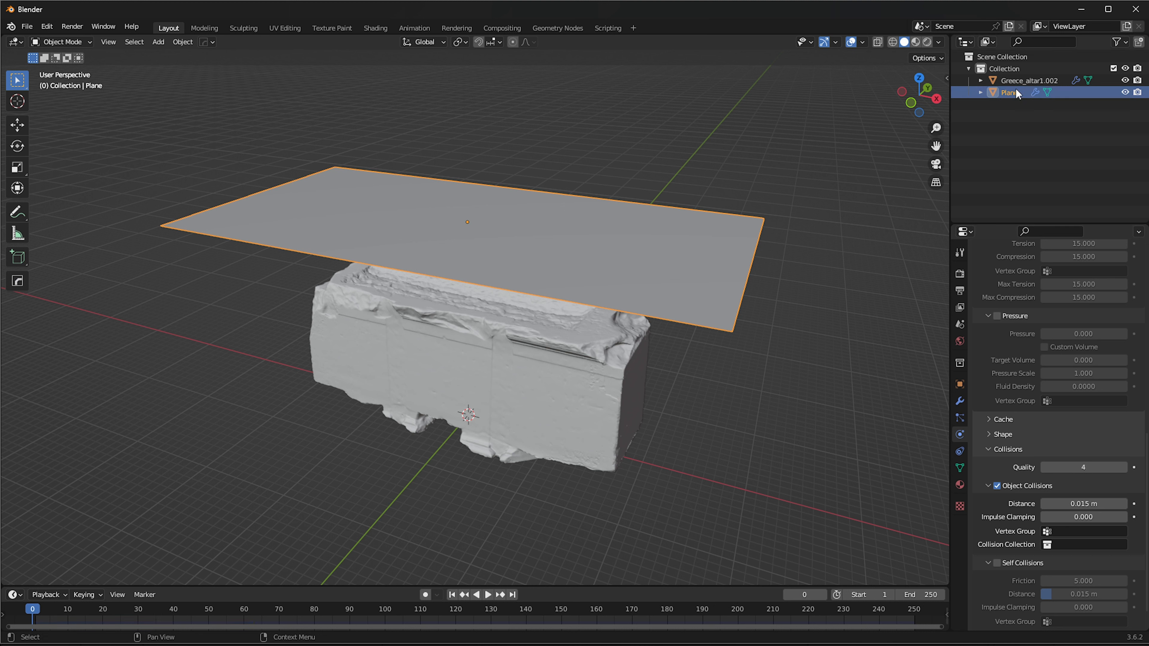
# Review the altar's collision settings, then reselect the plane and examine its cloth settings
pyautogui.click(1023, 81)
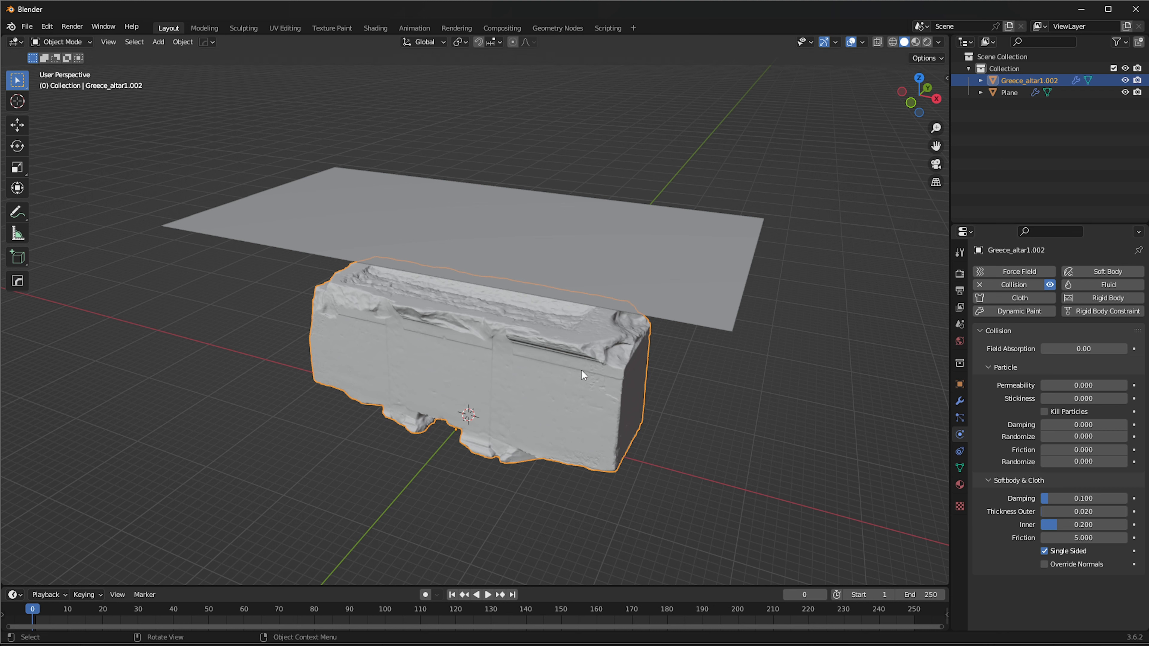
pyautogui.click(723, 267)
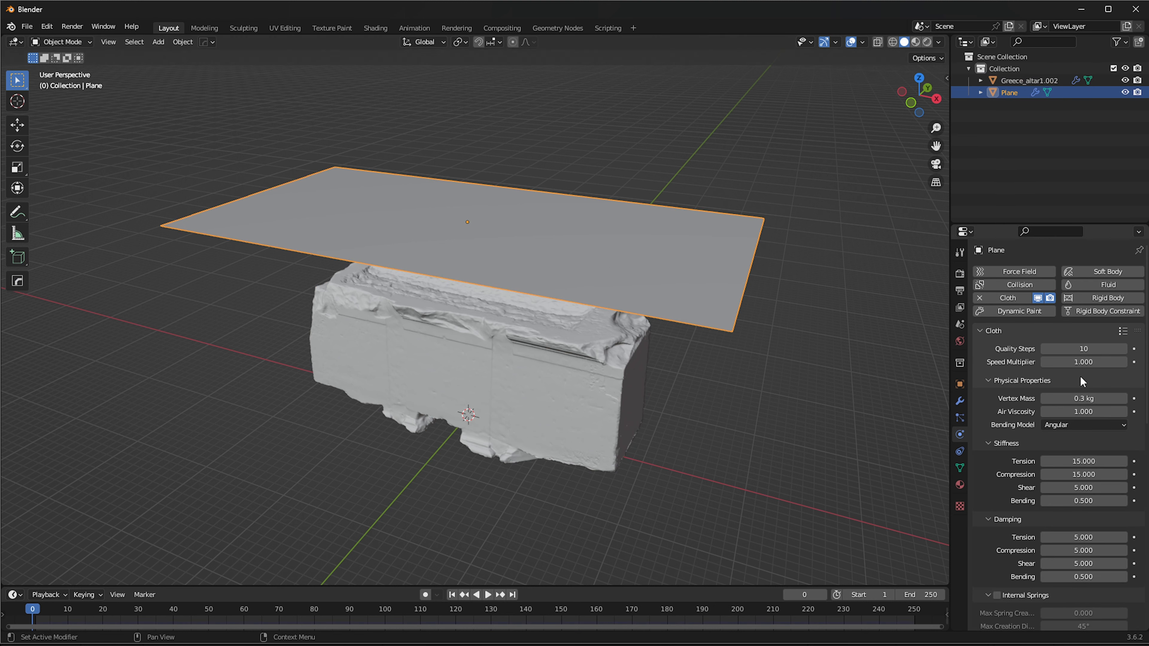
pyautogui.scroll(-15, 1027, 421)
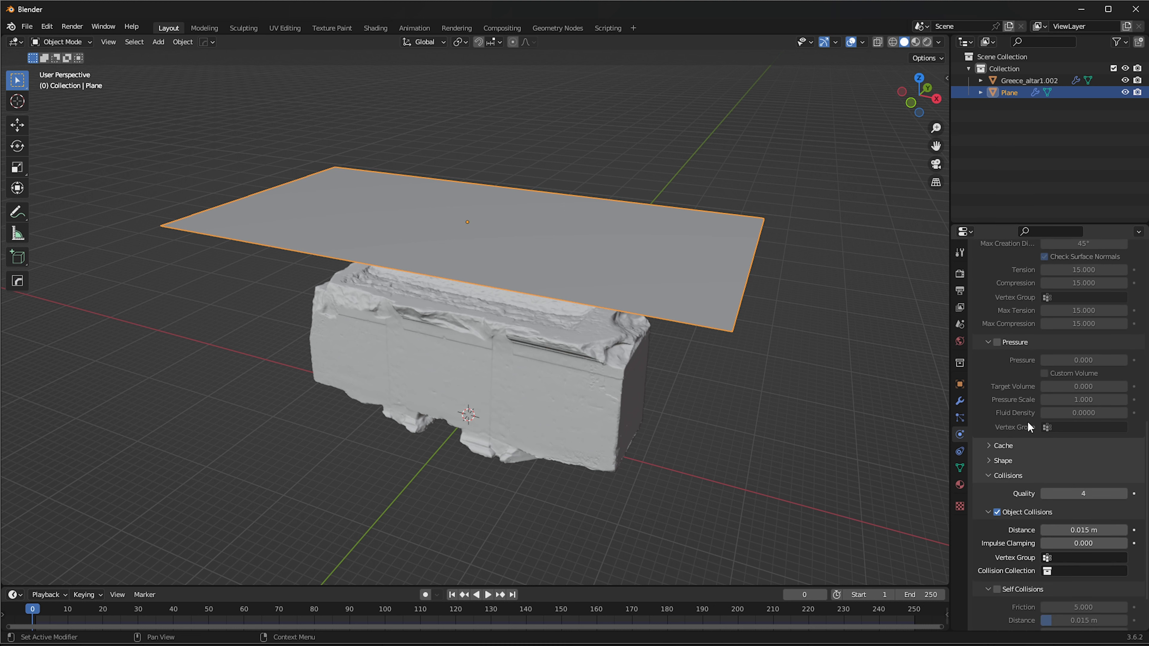
pyautogui.scroll(-2, 1028, 422)
pyautogui.scroll(5, 1042, 428)
pyautogui.scroll(12, 1042, 428)
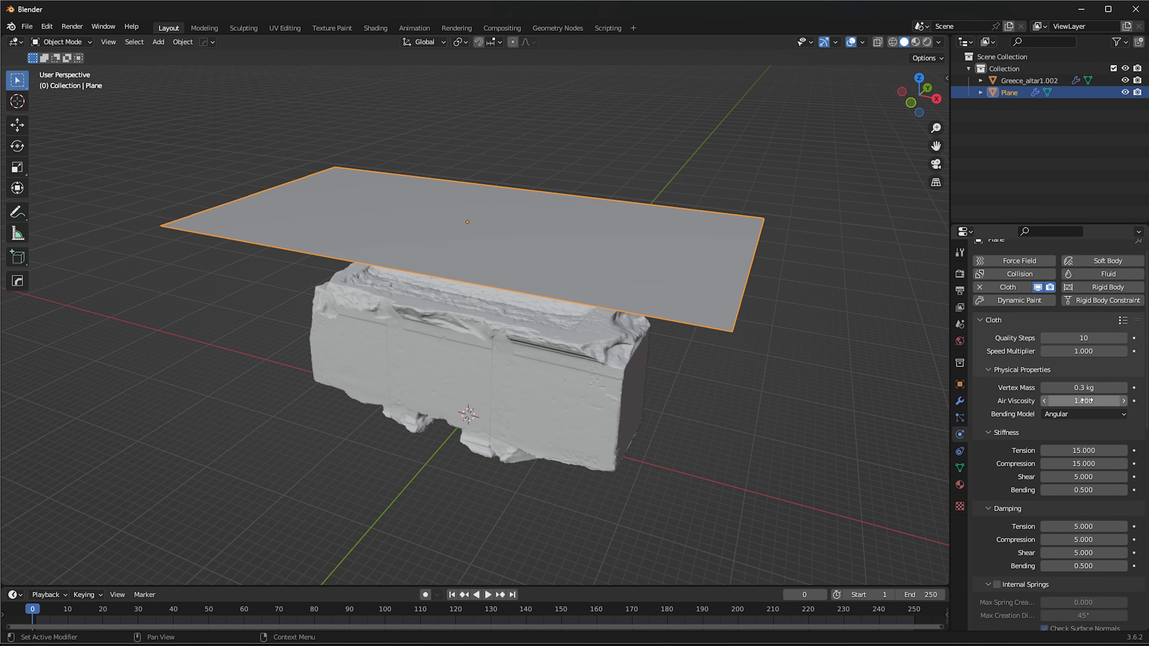
# Add a Subdivision Surface modifier to the plane and set its viewport level to 3
pyautogui.moveTo(718, 329); pyautogui.dragTo(539, 274, button='middle')
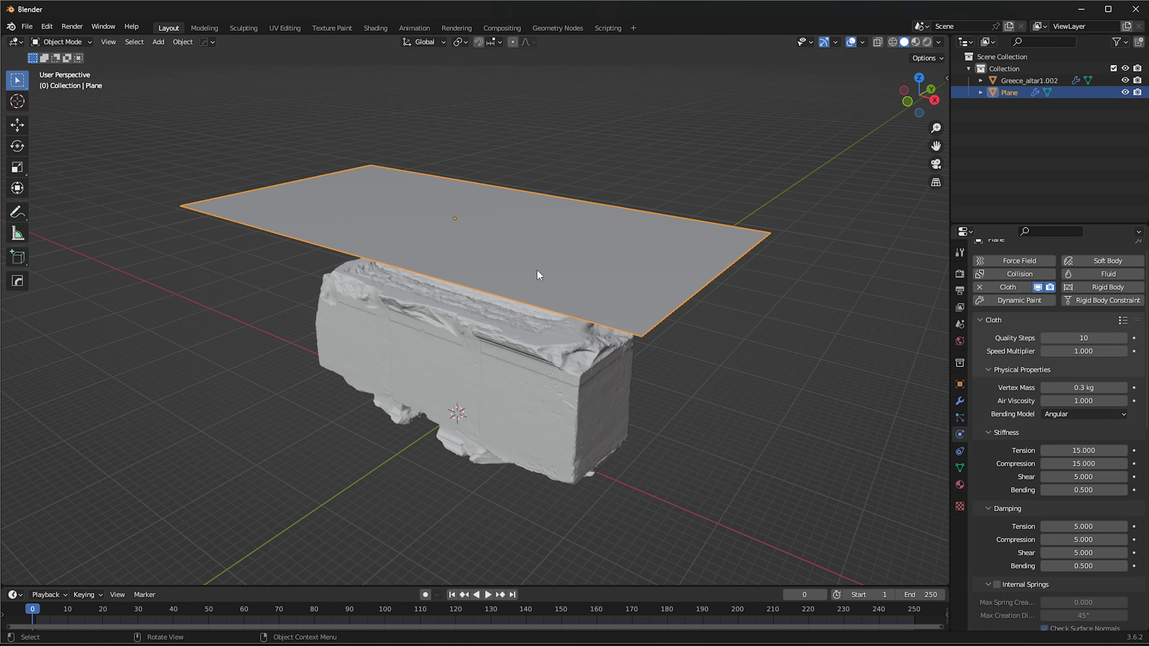
pyautogui.click(960, 401)
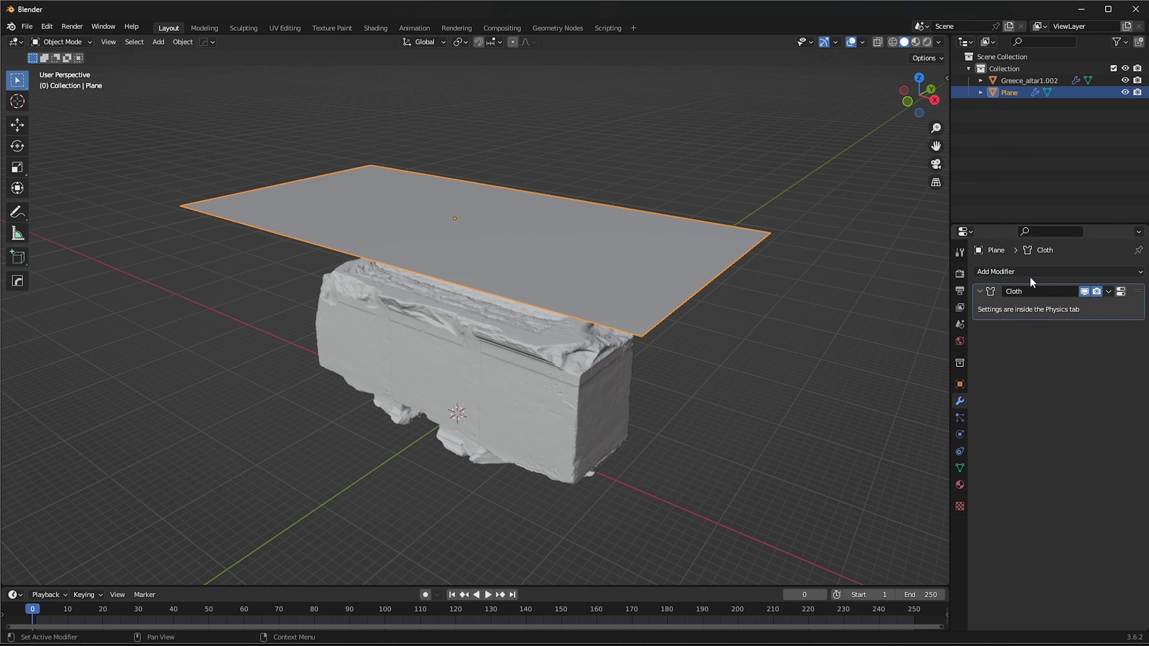
pyautogui.click(1021, 272)
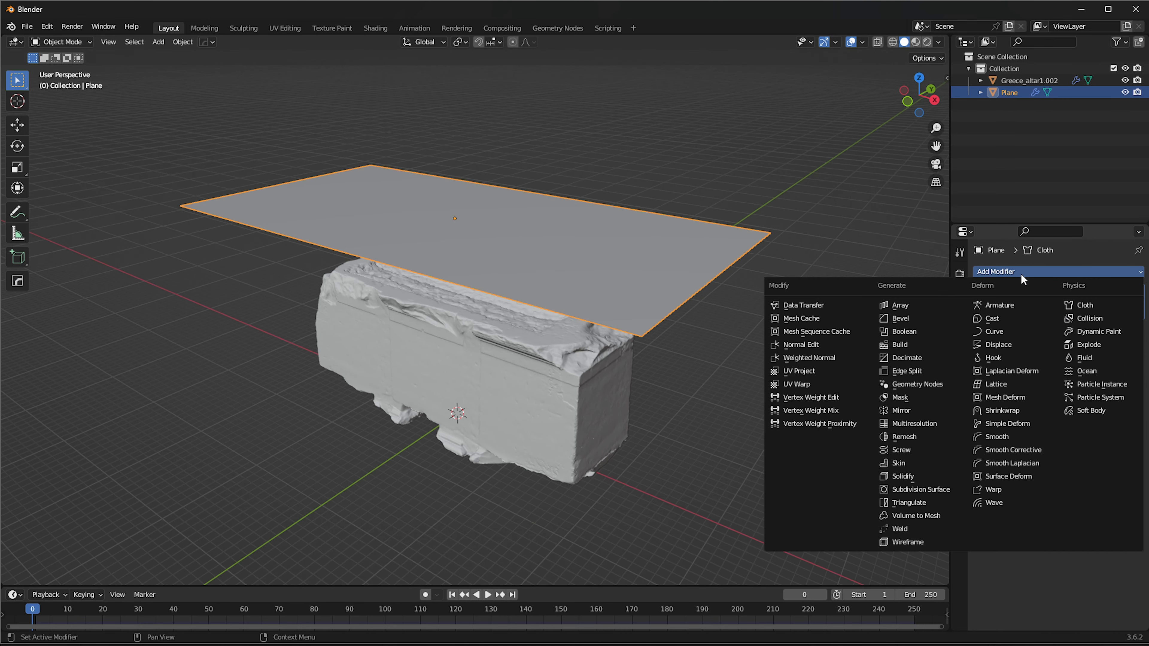
pyautogui.click(911, 490)
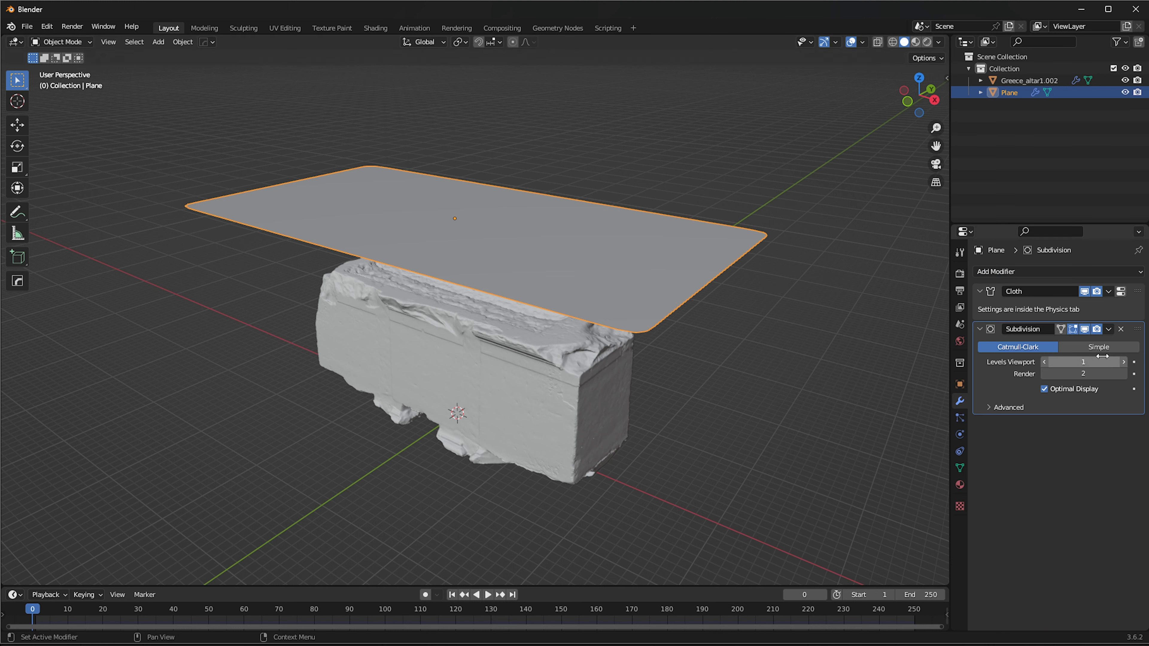
pyautogui.click(1125, 362)
pyautogui.click(1125, 363)
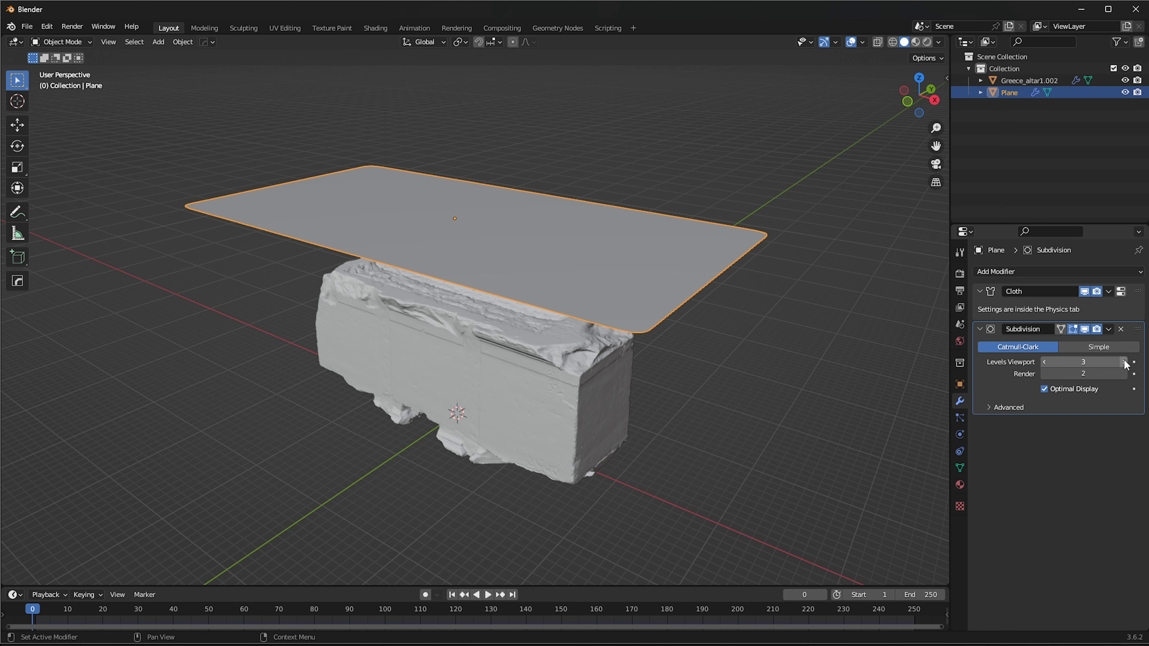
# Play the simulation with the subdivided plane, examine the drape from all sides, and rewind to frame 0
pyautogui.moveTo(770, 334); pyautogui.dragTo(702, 312, button='middle')
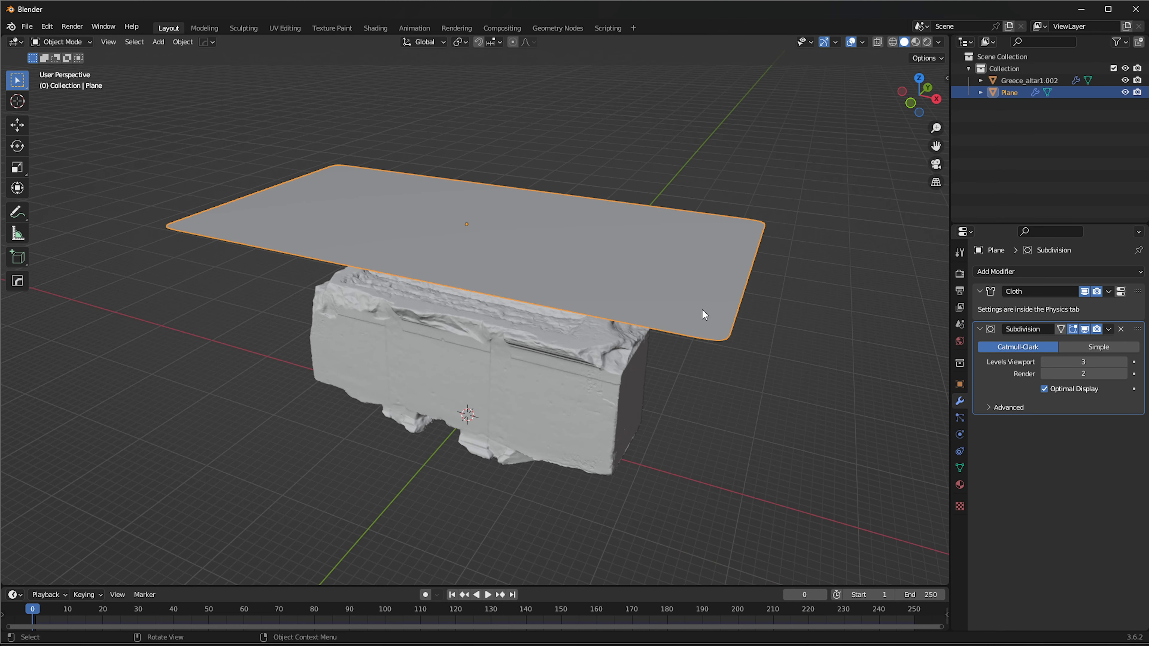
pyautogui.press('space')
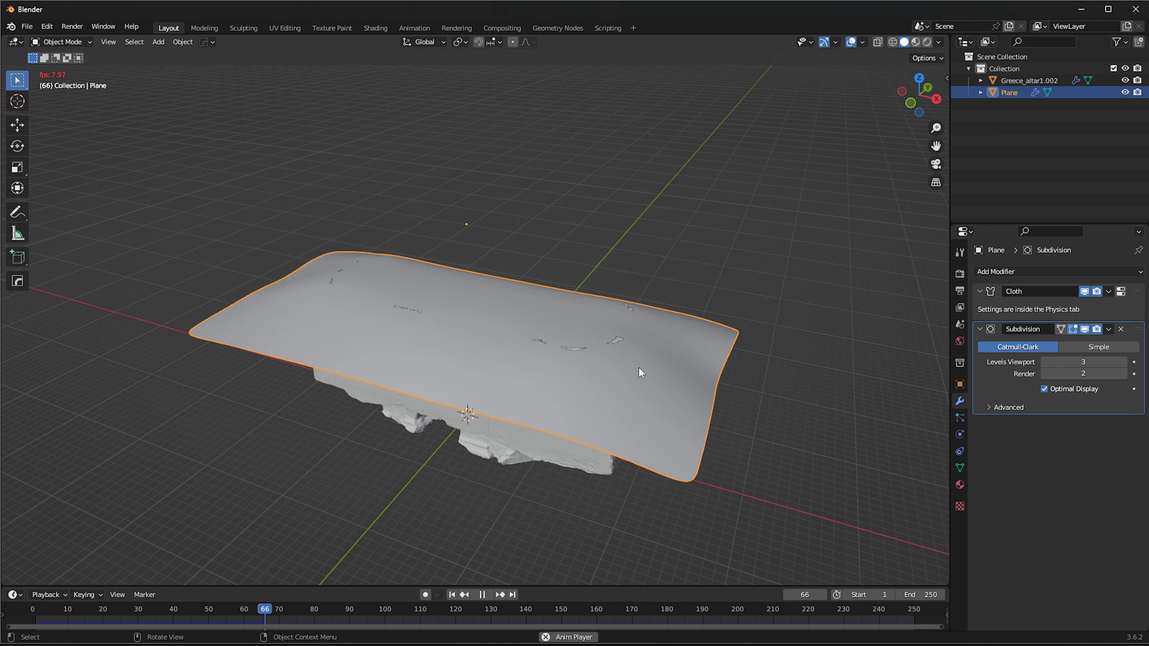
pyautogui.moveTo(642, 371); pyautogui.dragTo(588, 312, button='middle')
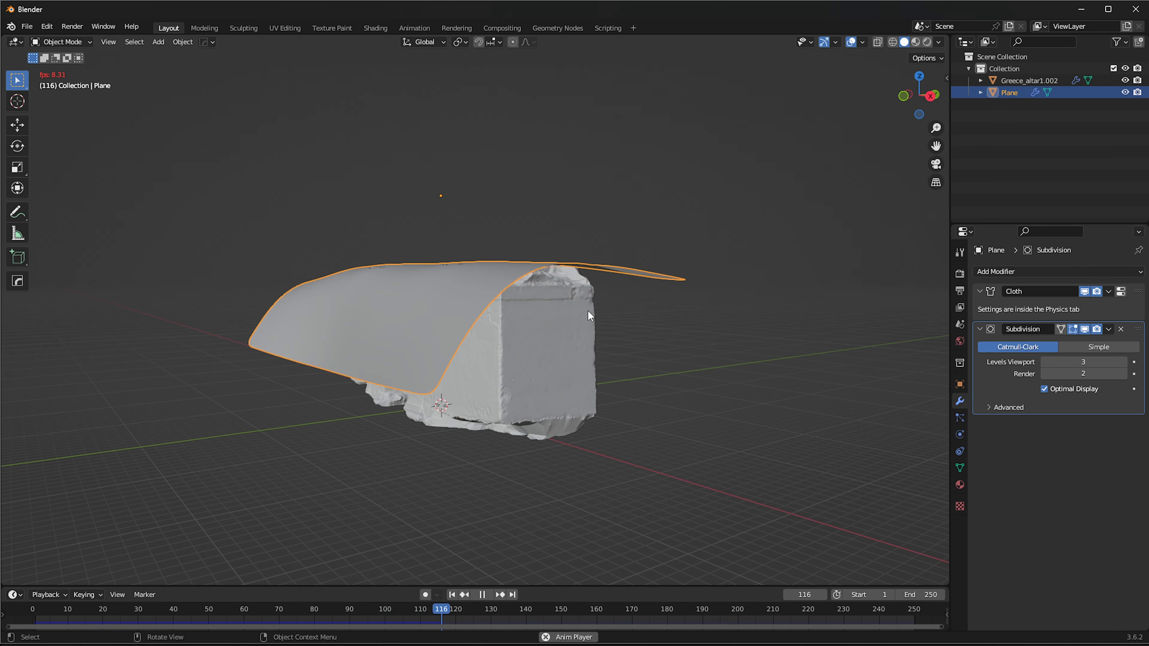
pyautogui.moveTo(583, 314); pyautogui.dragTo(561, 277, button='middle')
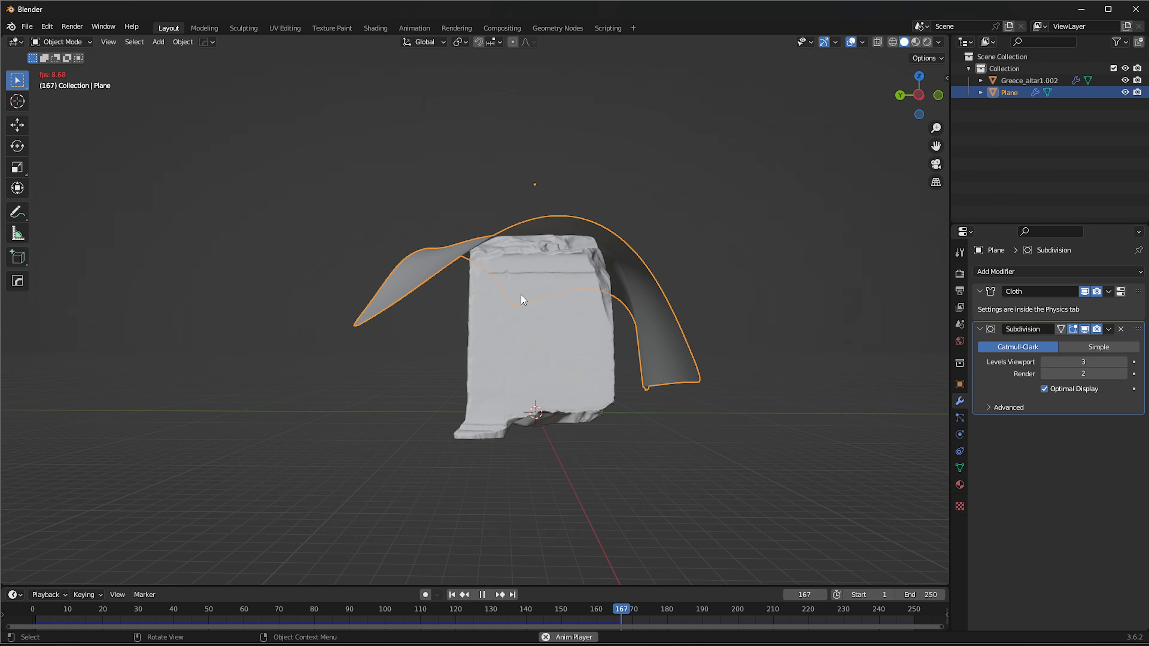
pyautogui.moveTo(473, 309); pyautogui.dragTo(718, 328, button='middle')
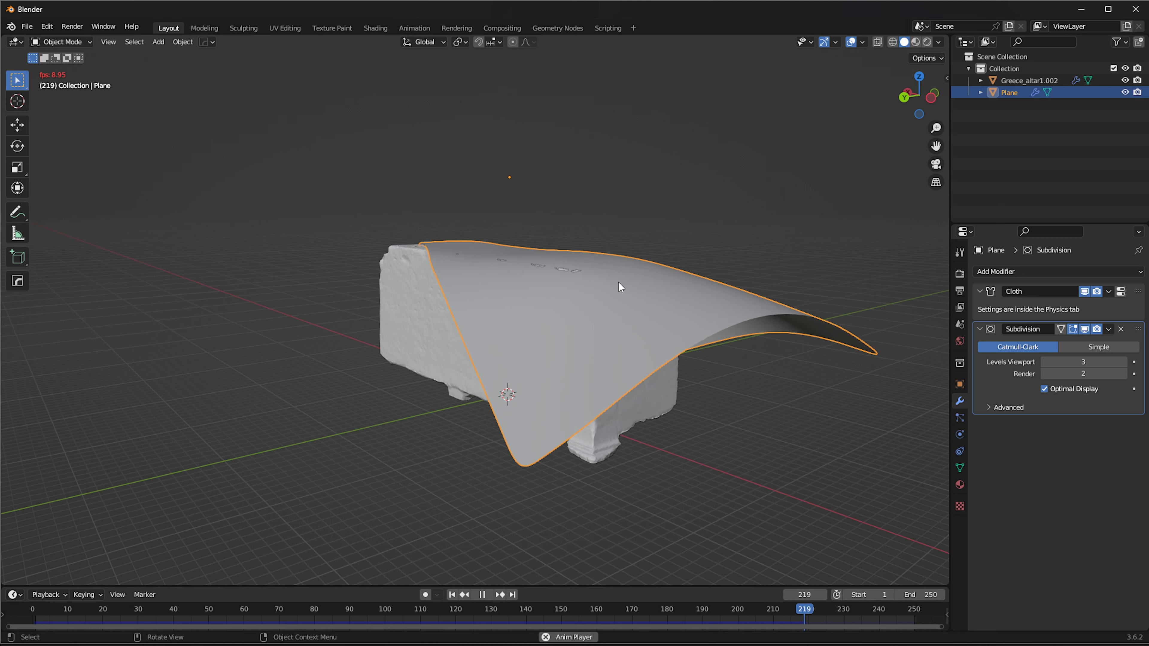
pyautogui.moveTo(667, 294); pyautogui.dragTo(492, 302, button='middle')
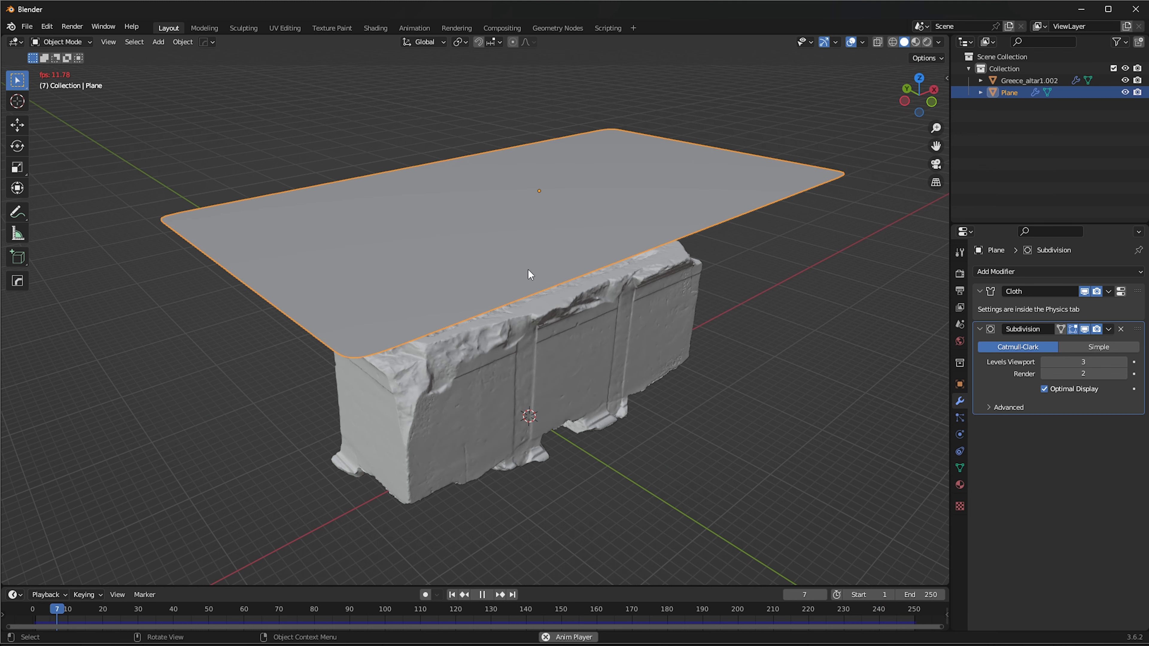
pyautogui.moveTo(528, 272); pyautogui.dragTo(481, 271, button='middle')
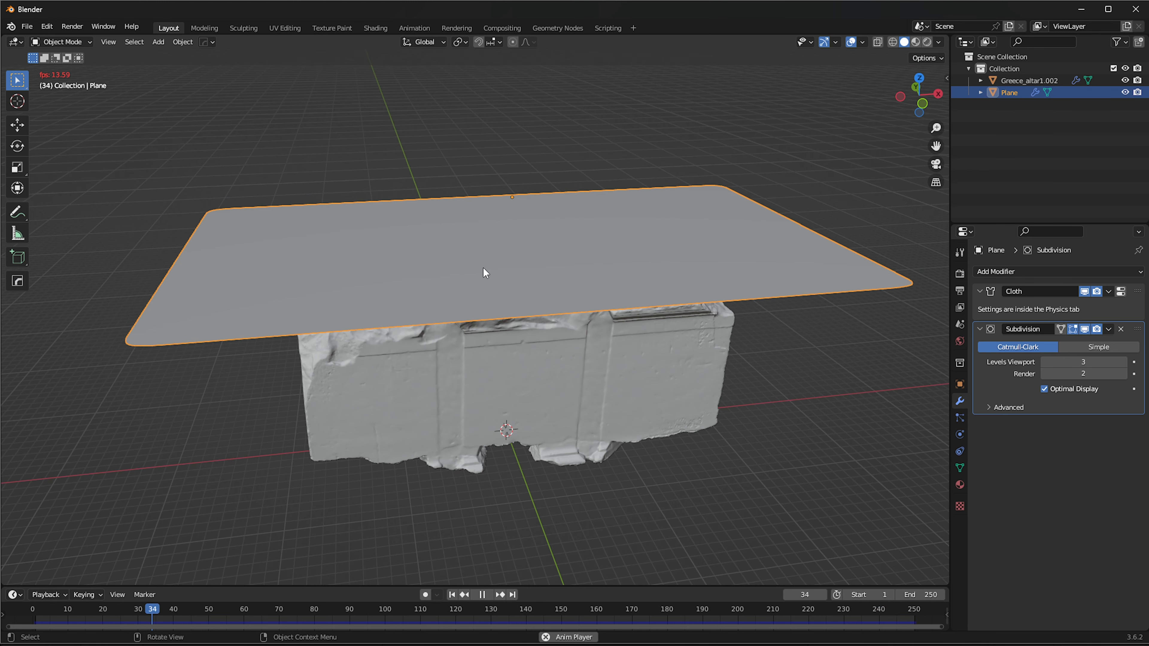
pyautogui.press('space')
pyautogui.moveTo(197, 612); pyautogui.dragTo(18, 621)
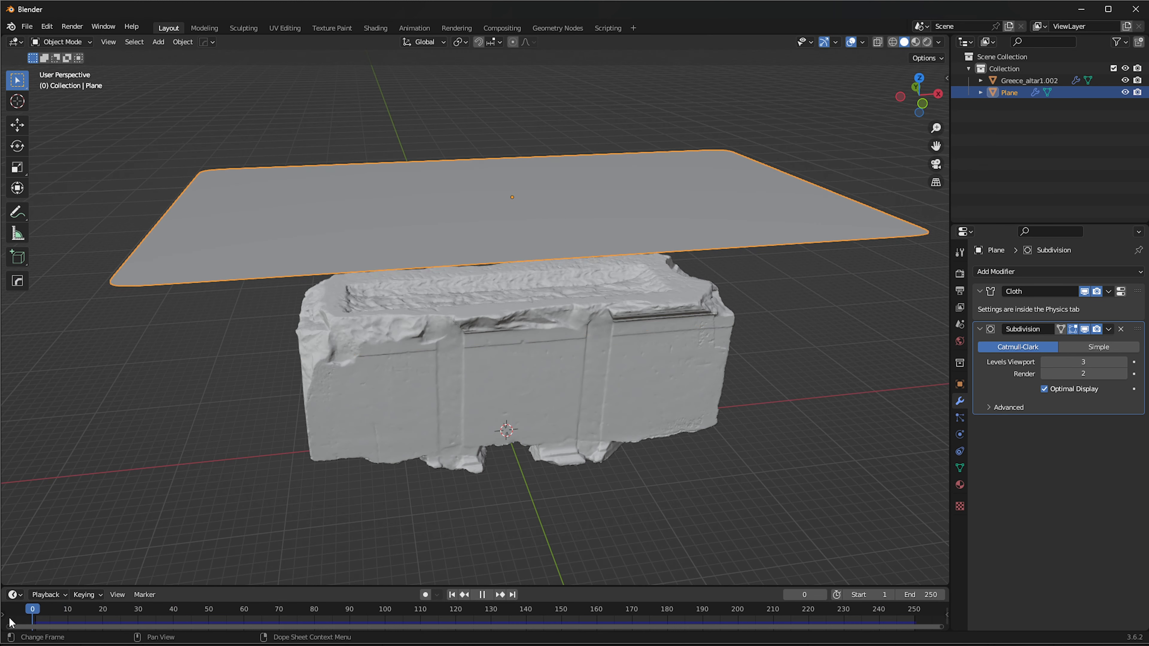
# Apply all transforms to the plane
pyautogui.moveTo(572, 484); pyautogui.dragTo(562, 226, button='middle')
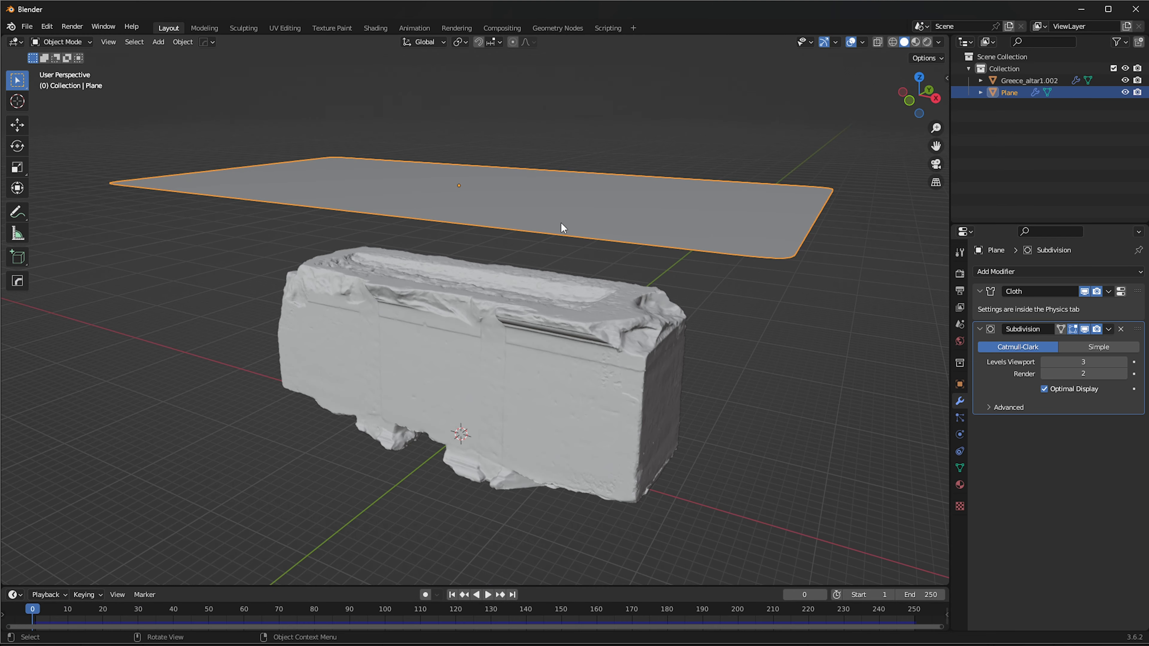
pyautogui.moveTo(783, 276); pyautogui.dragTo(628, 312, button='middle')
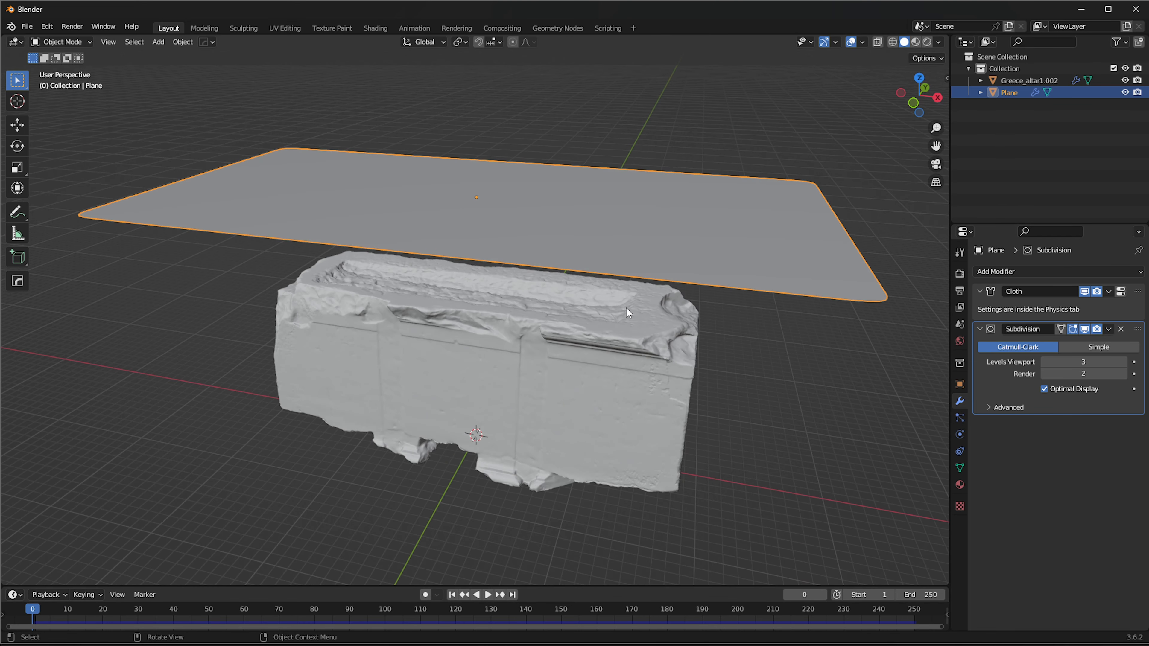
pyautogui.hotkey('ctrl', 'a')
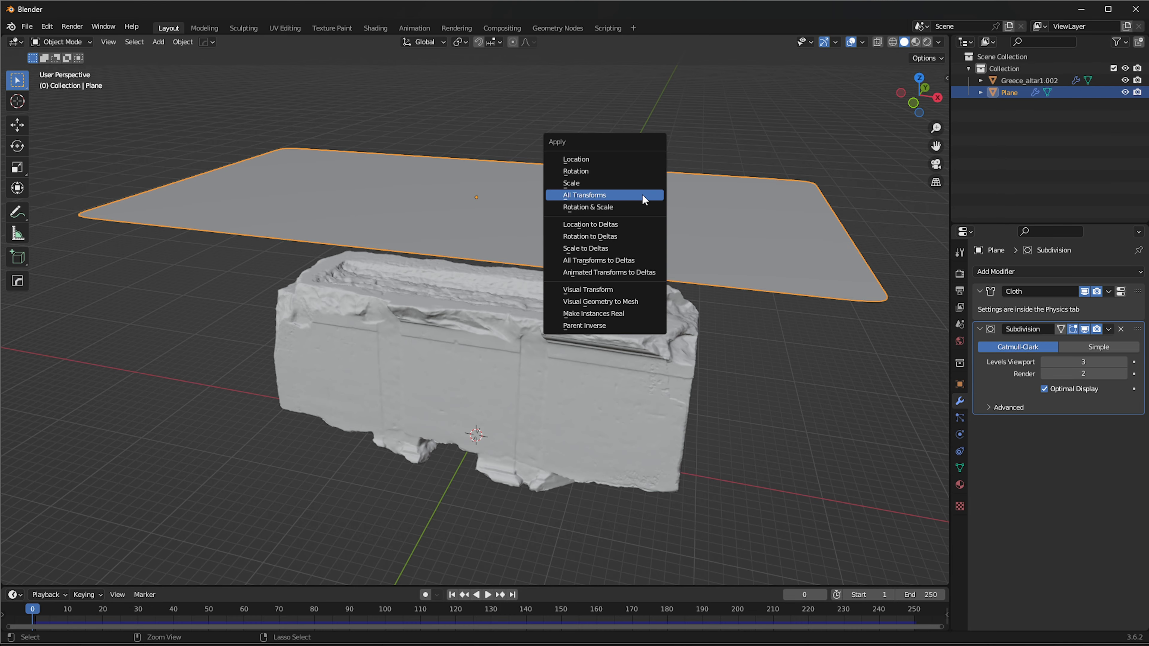
pyautogui.click(643, 196)
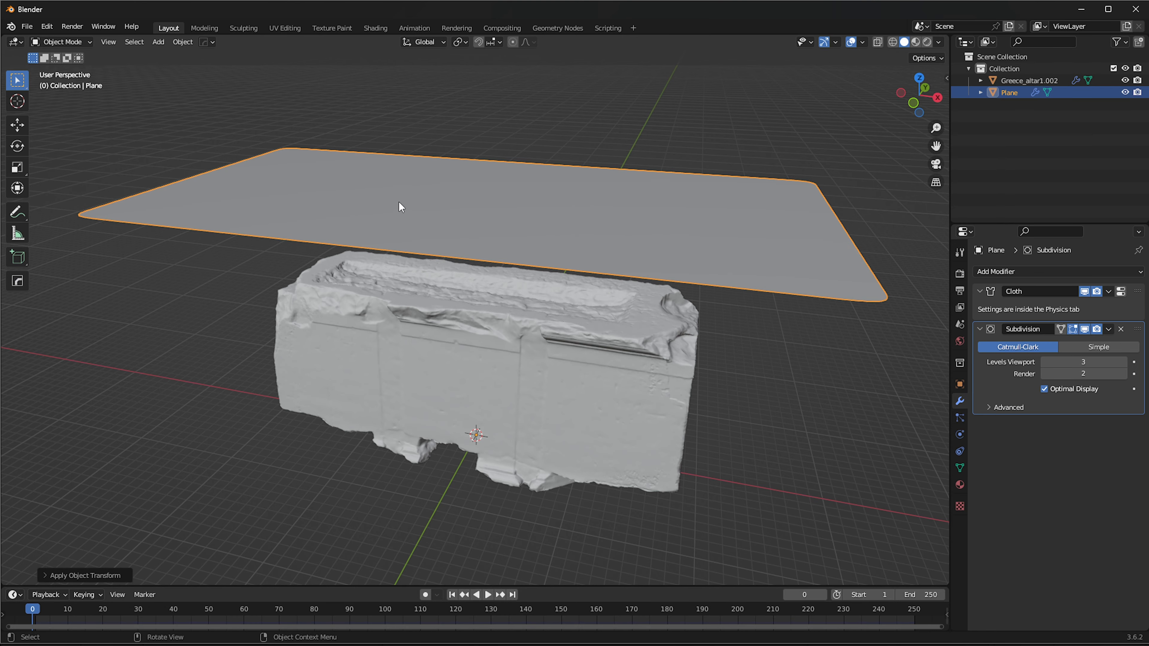
# Replay the cloth simulation with the applied transforms, check the drape from the side, and rewind to frame 0
pyautogui.moveTo(399, 201); pyautogui.dragTo(448, 201, button='middle')
pyautogui.press('space')
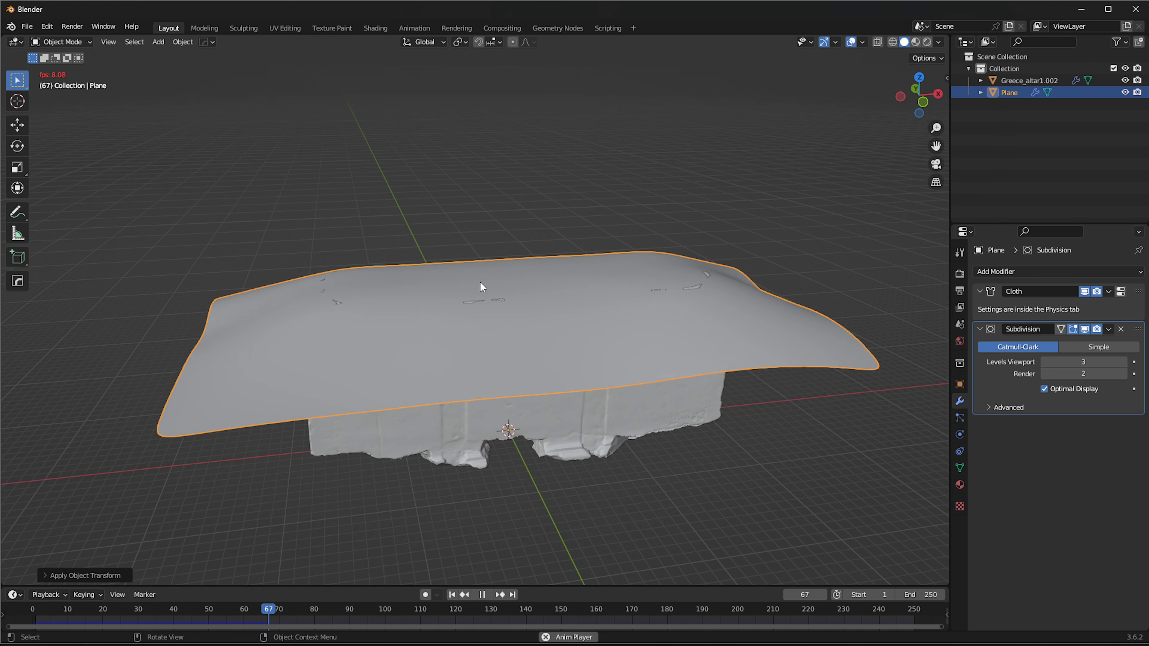
pyautogui.moveTo(480, 283); pyautogui.dragTo(239, 288, button='middle')
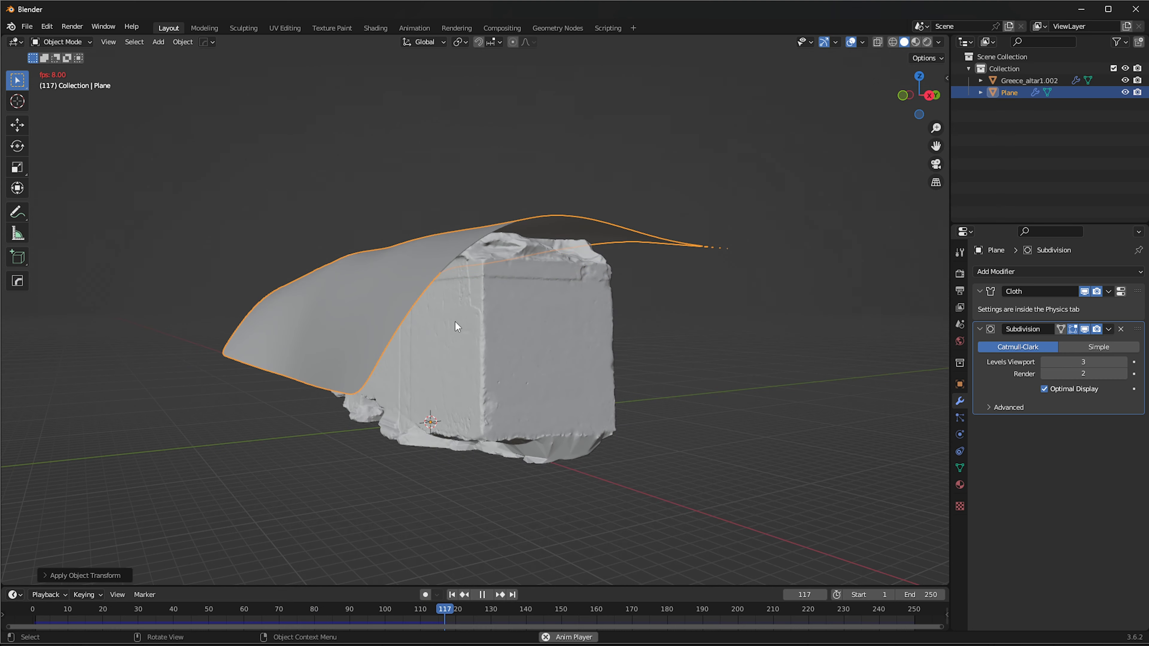
pyautogui.click(34, 612)
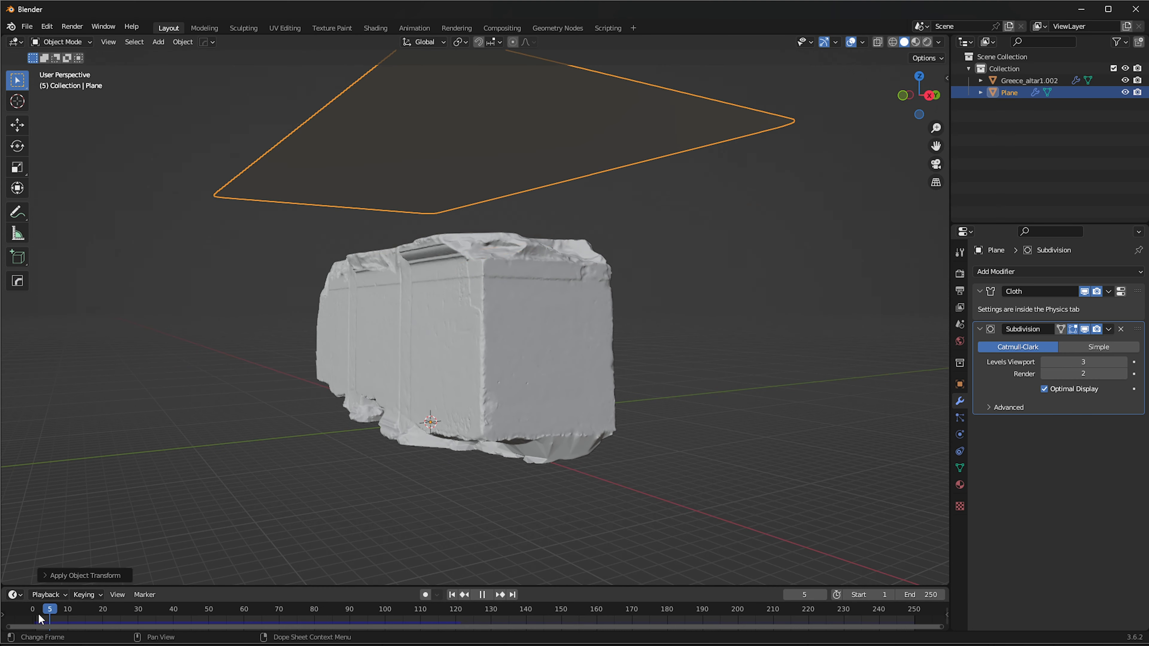
pyautogui.press('space')
pyautogui.moveTo(280, 403); pyautogui.dragTo(345, 410, button='middle')
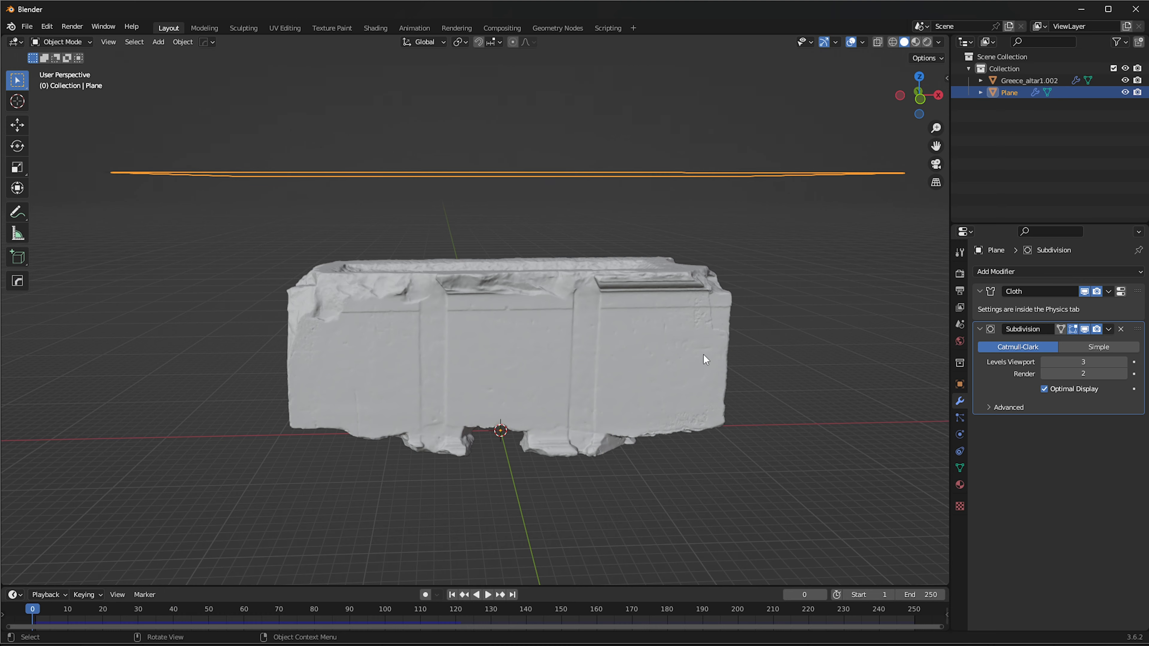
pyautogui.moveTo(620, 356); pyautogui.dragTo(585, 374, button='middle')
pyautogui.moveTo(404, 393); pyautogui.dragTo(451, 396, button='middle')
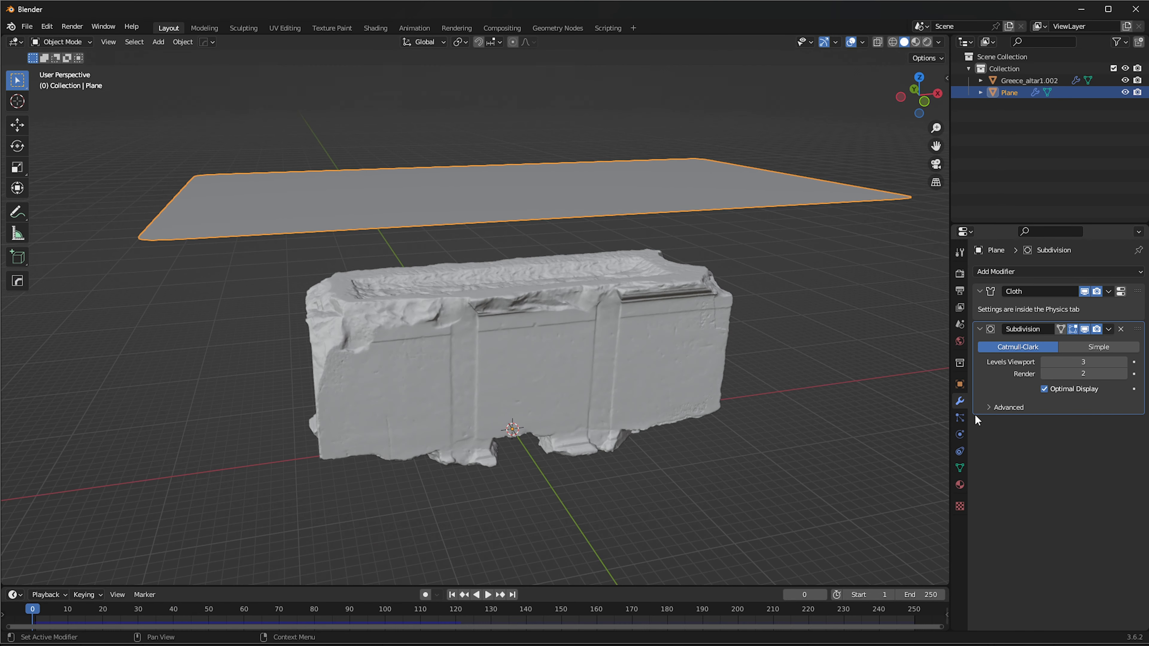
# Look through the plane's cloth physics settings, including the cache and collision options
pyautogui.click(960, 451)
pyautogui.click(959, 435)
pyautogui.scroll(-5, 1032, 460)
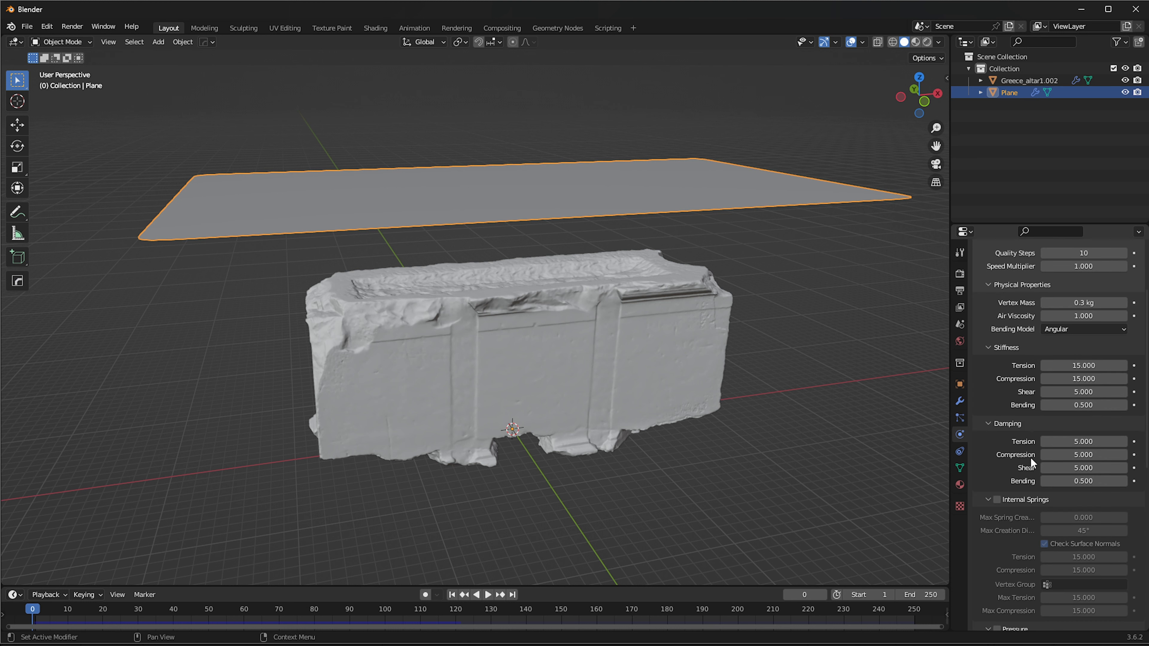
pyautogui.scroll(-10, 1031, 457)
pyautogui.click(1000, 421)
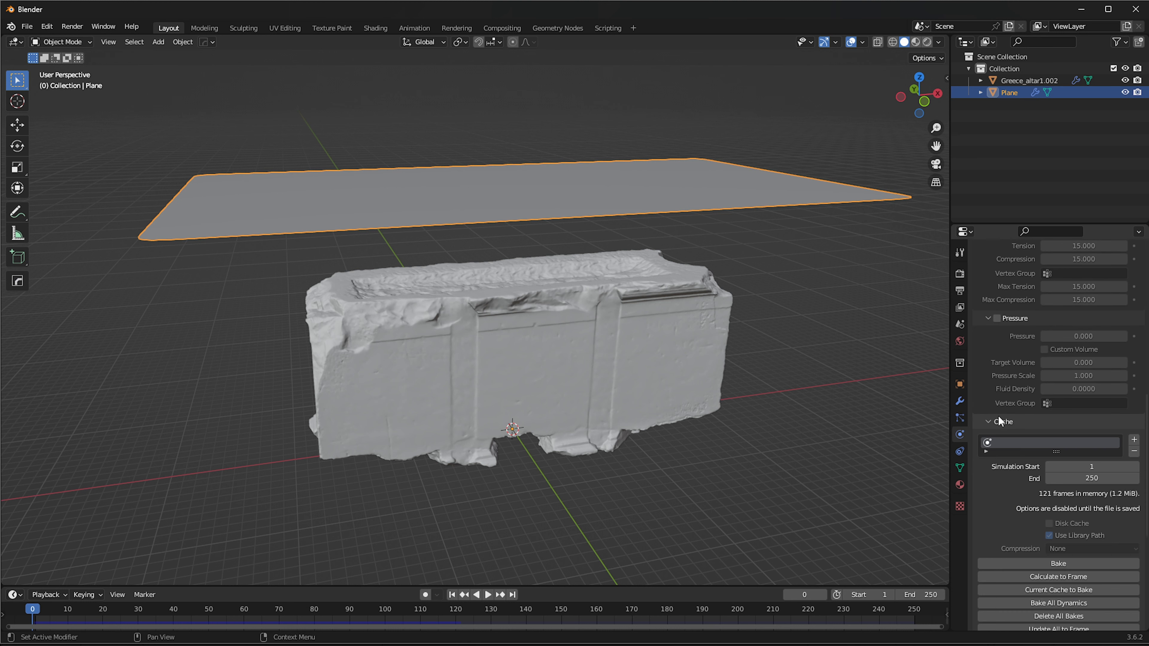
pyautogui.scroll(-4, 1021, 518)
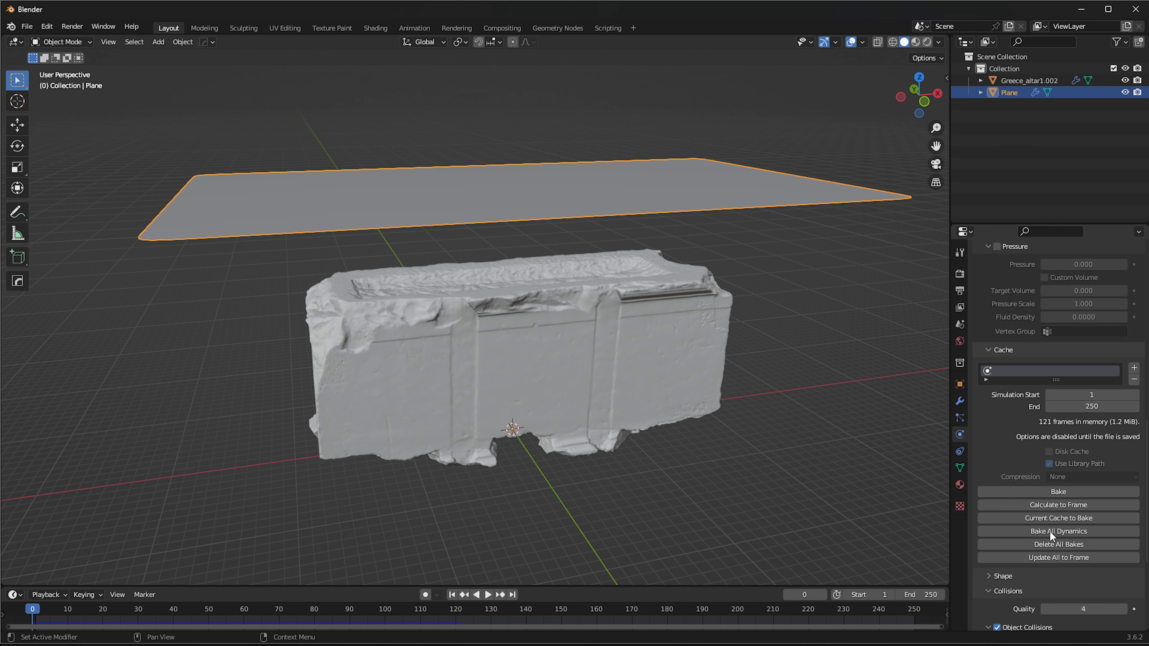
pyautogui.scroll(-5, 1049, 531)
pyautogui.scroll(-3, 1066, 454)
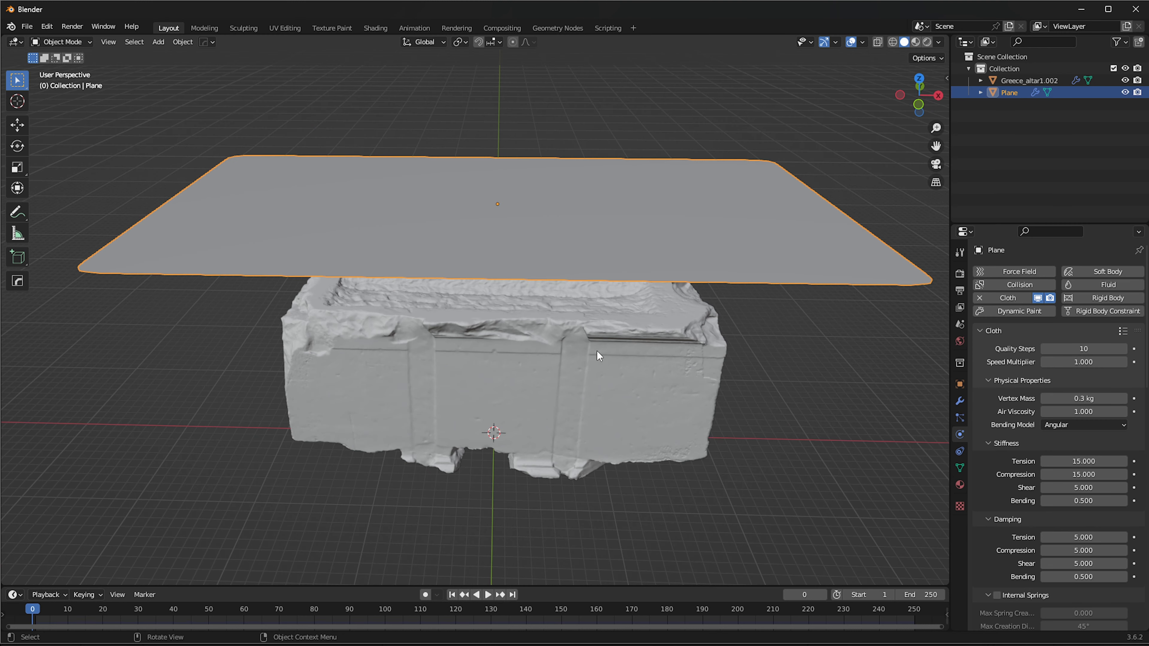
# Remove the Subdivision modifier from the plane, leaving only its Cloth modifier
pyautogui.click(960, 401)
pyautogui.moveTo(767, 342); pyautogui.dragTo(811, 288, button='middle')
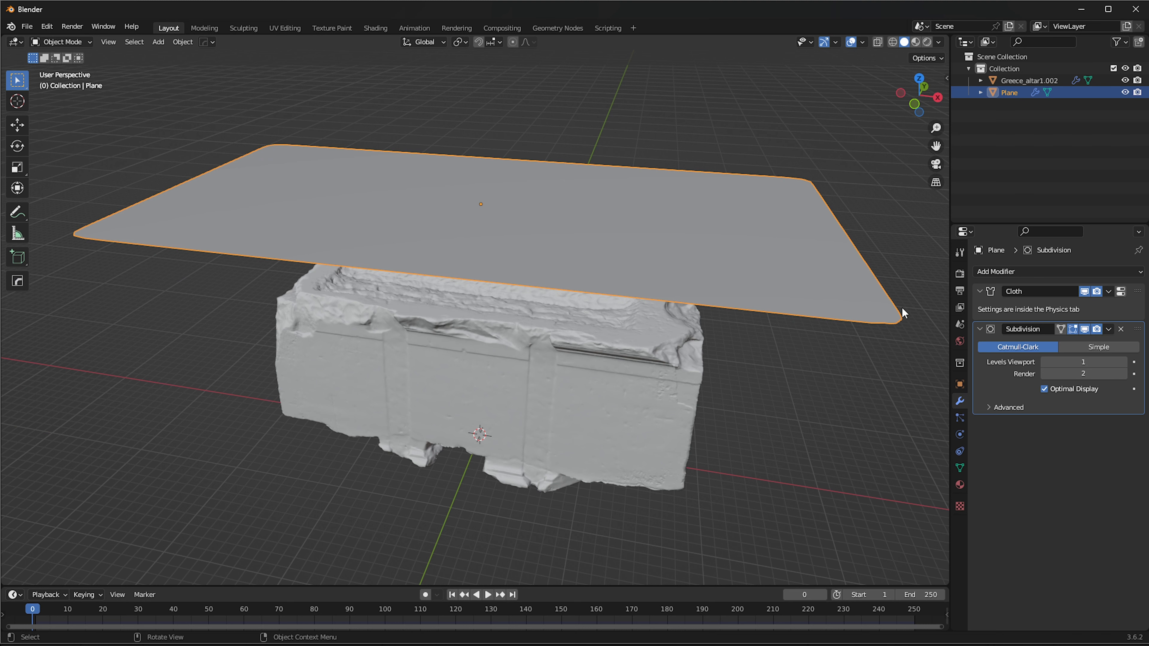
pyautogui.click(1122, 329)
pyautogui.moveTo(706, 326); pyautogui.dragTo(679, 314, button='middle')
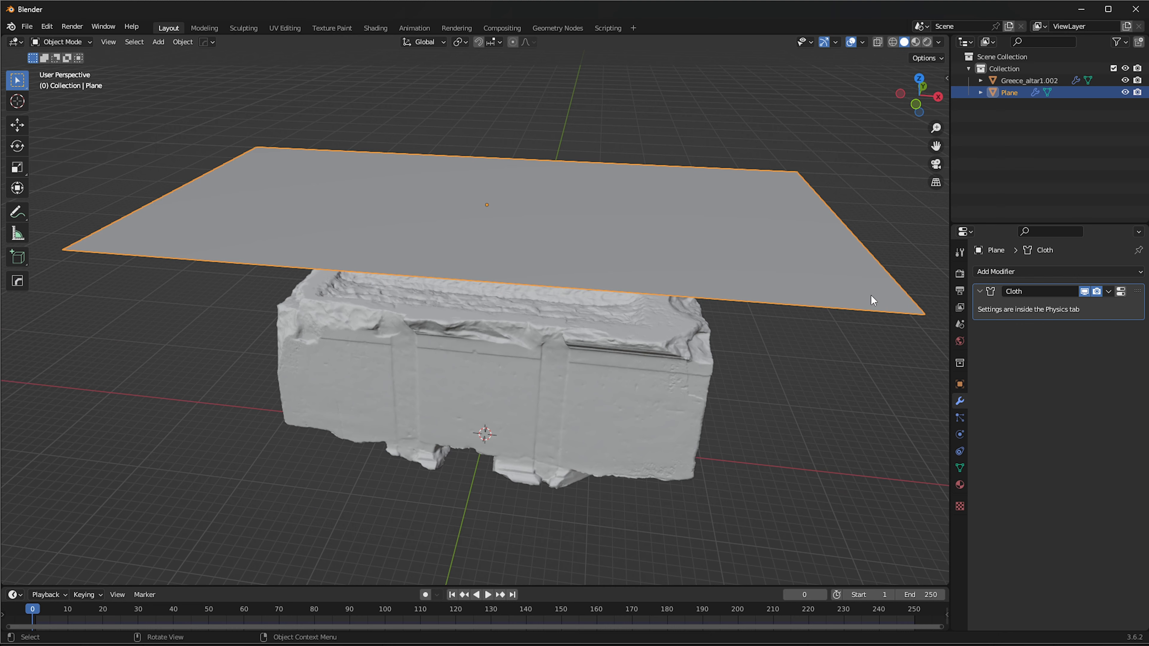
# Subdivide the plane's whole mesh two more times in Edit Mode and return to Object Mode
pyautogui.moveTo(871, 295); pyautogui.dragTo(729, 316, button='middle')
pyautogui.hotkey('ctrl', 'Tab')
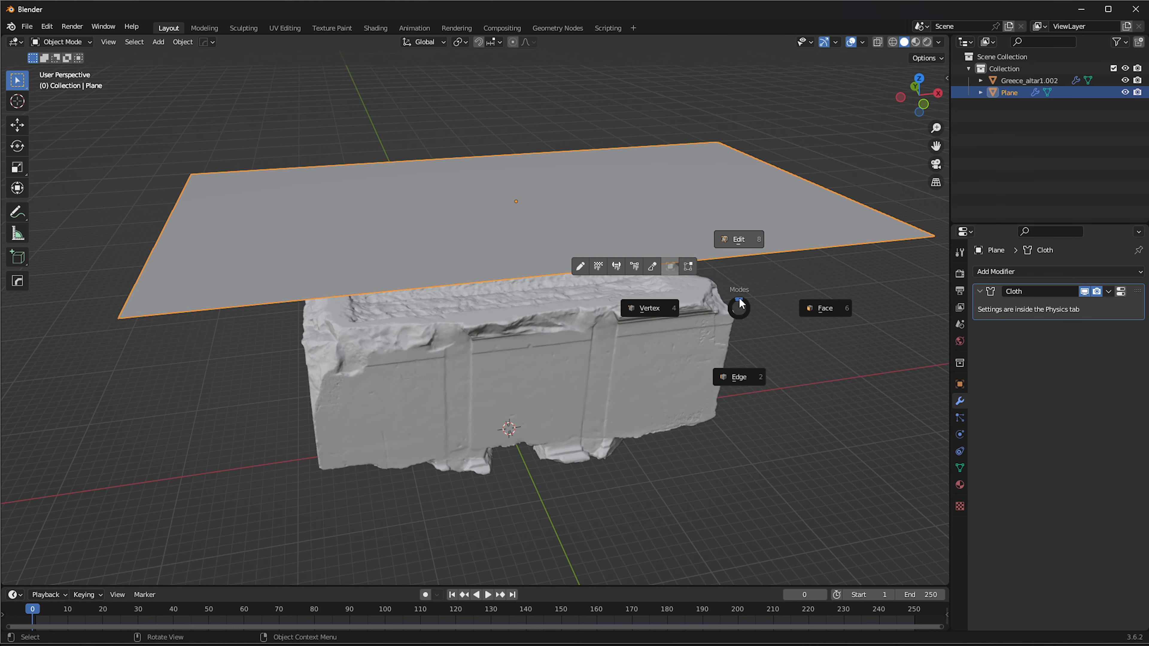
pyautogui.click(739, 240)
pyautogui.rightClick(330, 177)
pyautogui.click(333, 180)
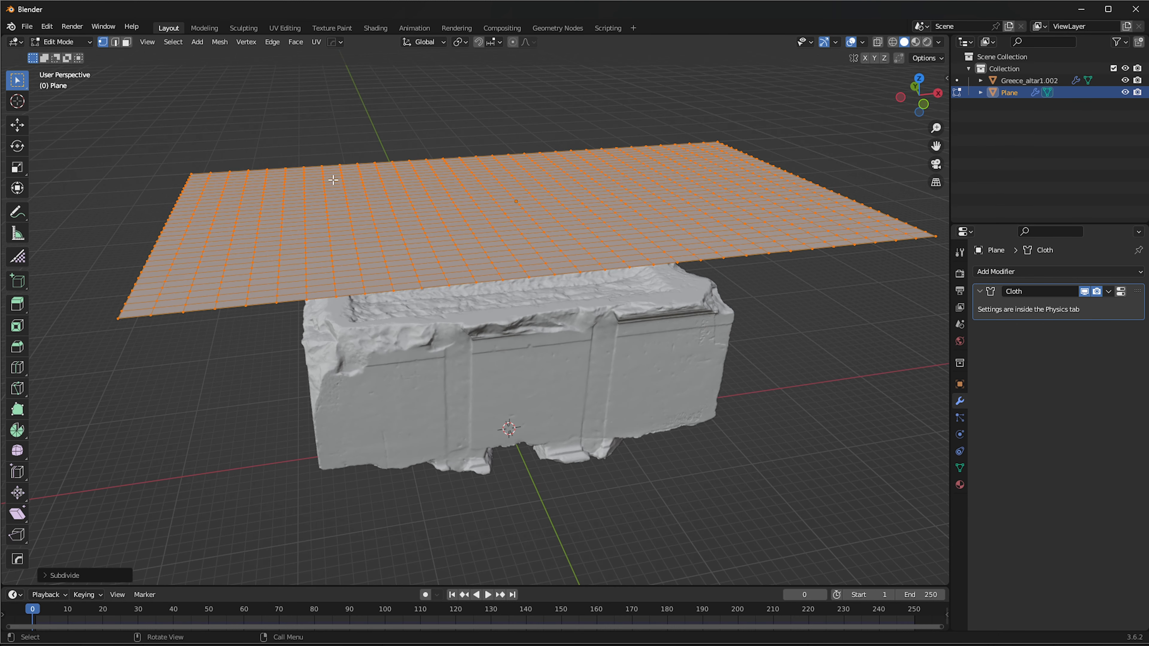
pyautogui.rightClick(365, 190)
pyautogui.click(365, 191)
pyautogui.moveTo(365, 191); pyautogui.dragTo(416, 234, button='middle')
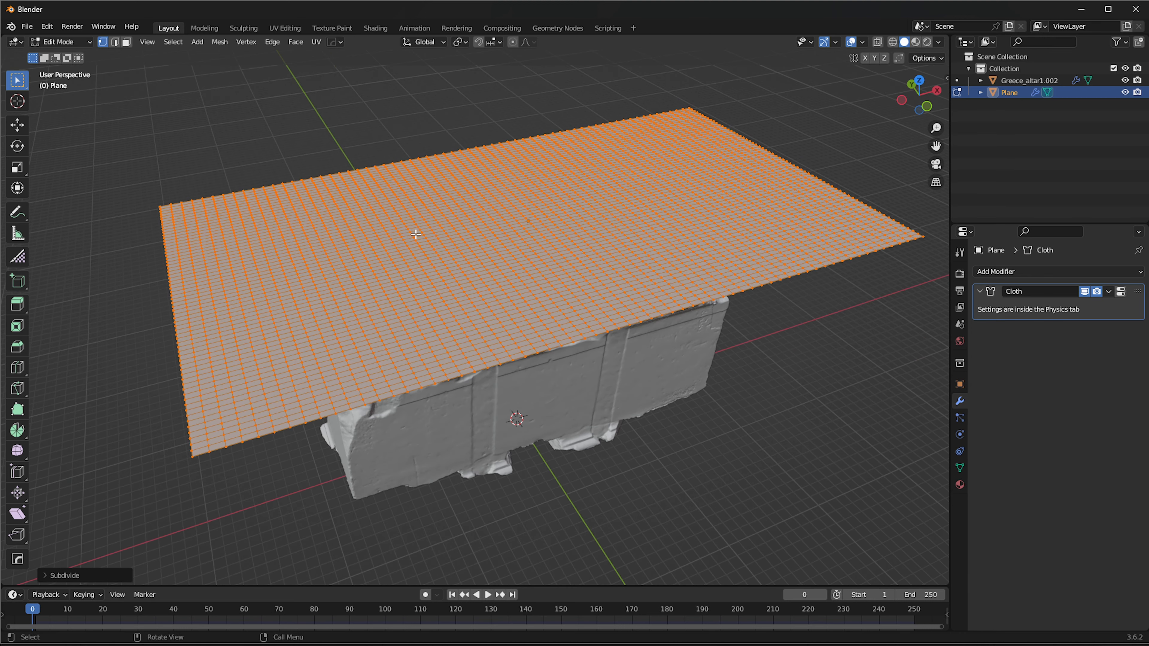
pyautogui.hotkey('ctrl', 'Tab')
pyautogui.click(403, 168)
pyautogui.moveTo(402, 168); pyautogui.dragTo(599, 211, button='middle')
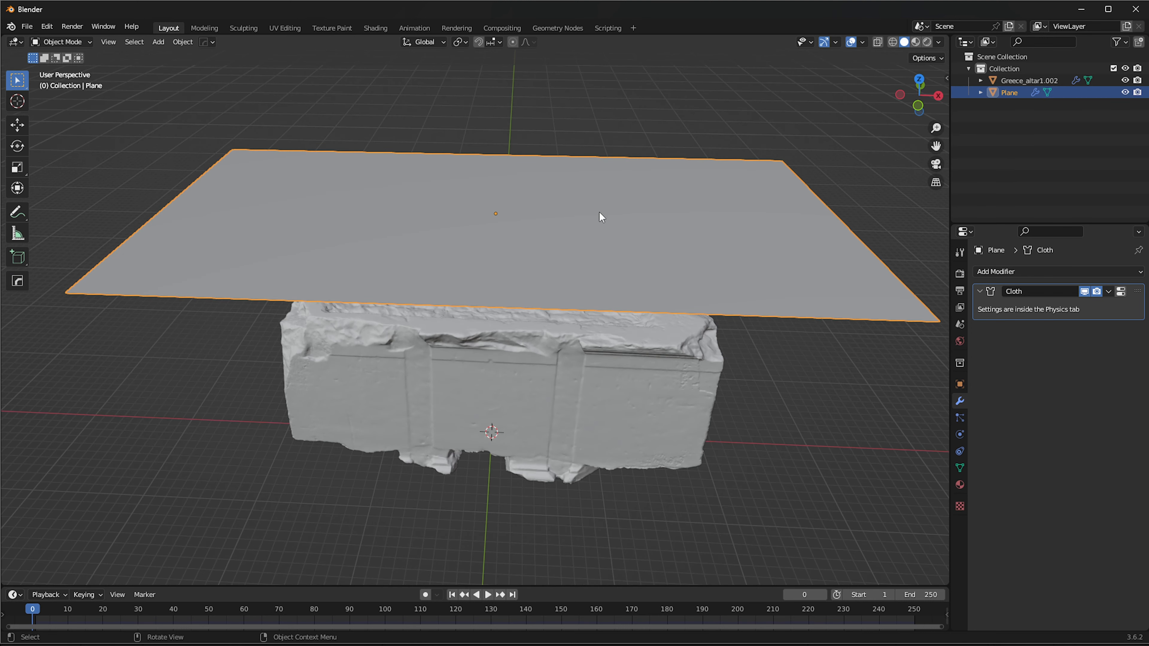
# Play the cloth simulation with the denser mesh, examine the drape from several sides, and pause it at frame 149
pyautogui.press('space')
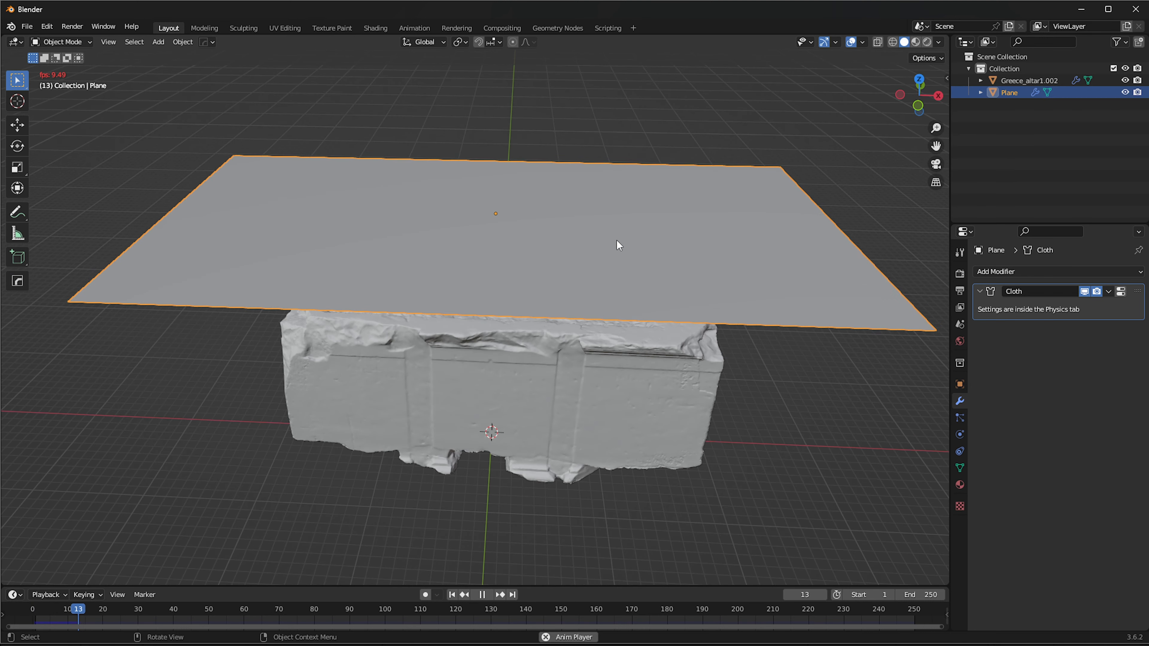
pyautogui.moveTo(637, 290); pyautogui.dragTo(597, 278, button='middle')
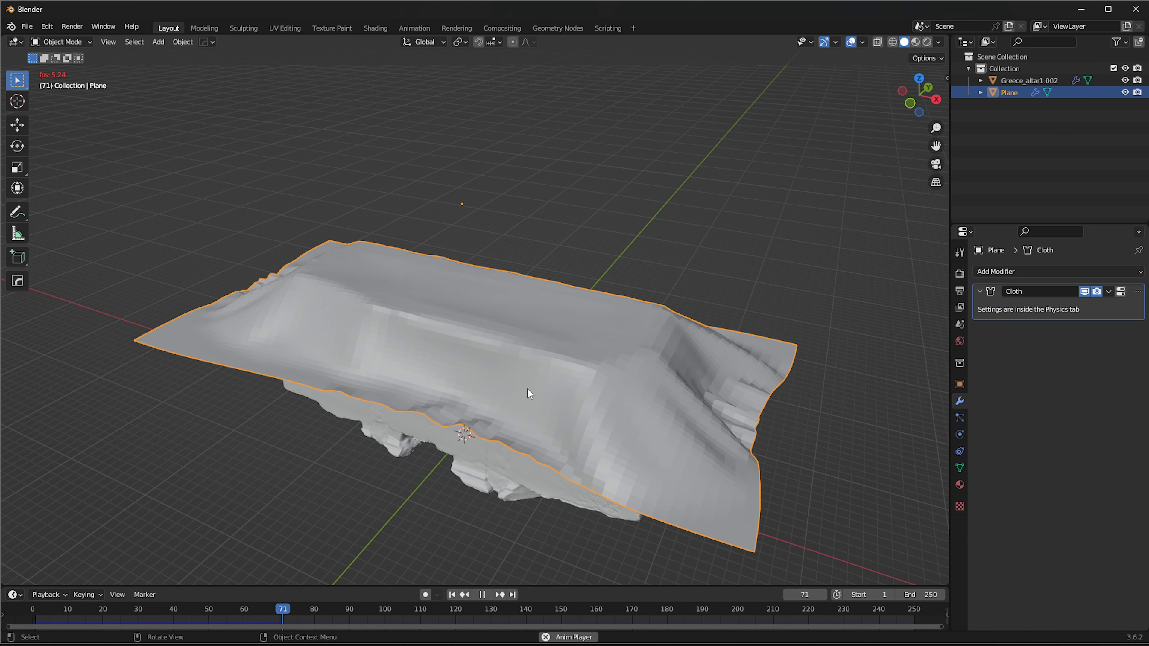
pyautogui.moveTo(528, 389); pyautogui.dragTo(385, 372, button='middle')
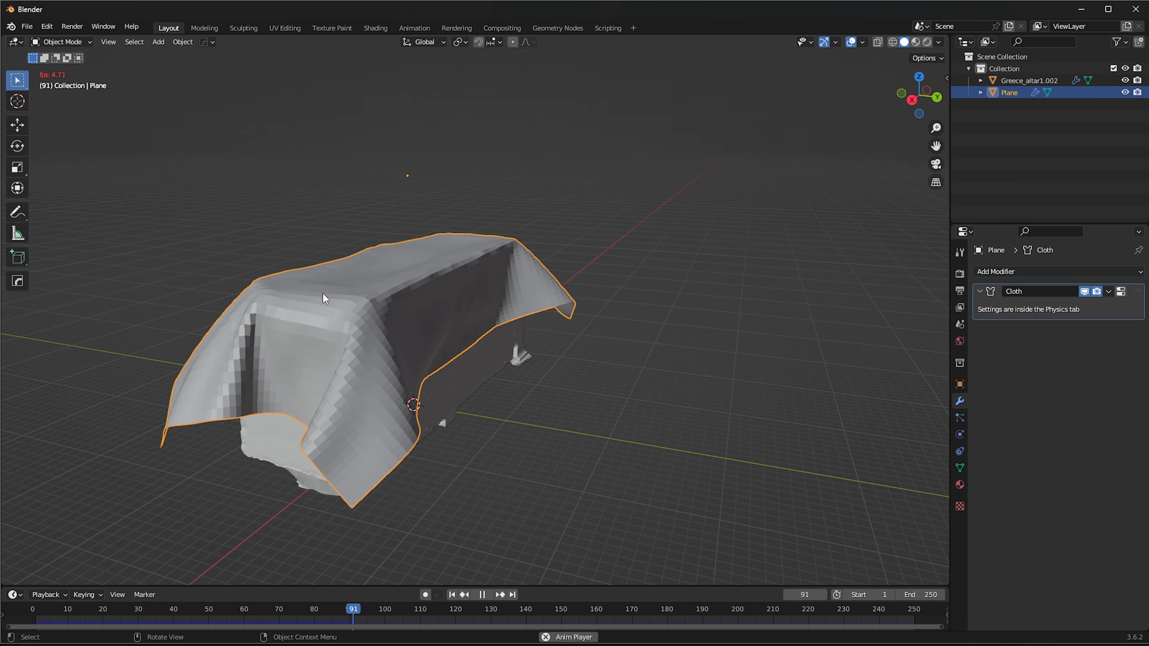
pyautogui.moveTo(323, 298); pyautogui.dragTo(439, 299, button='middle')
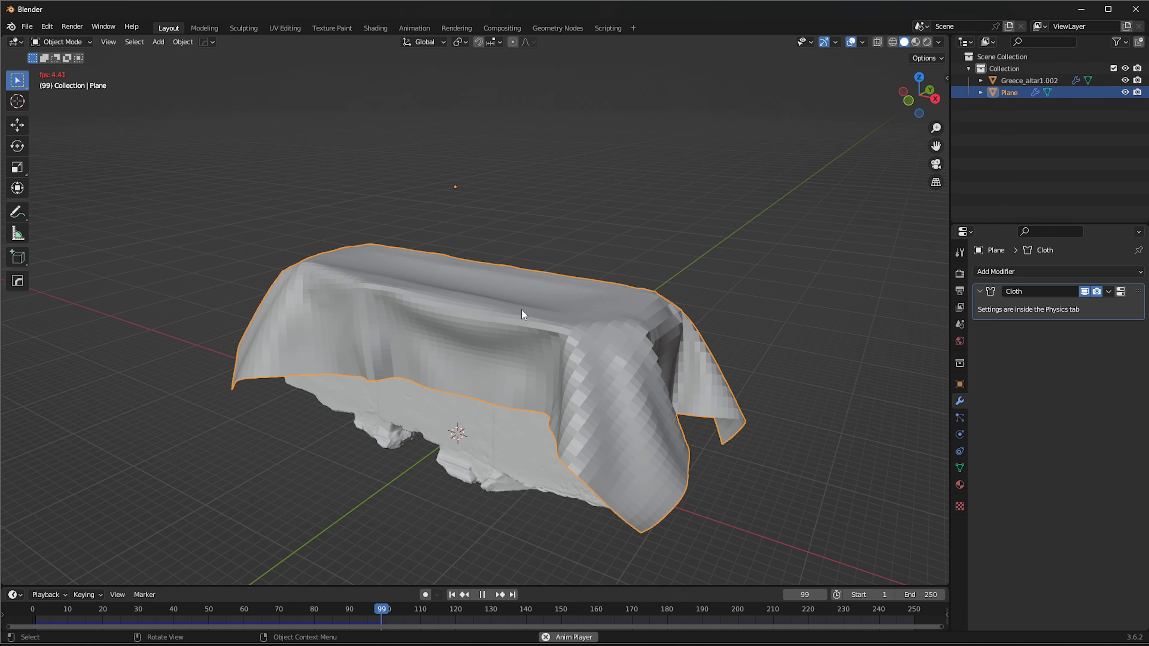
pyautogui.moveTo(507, 371); pyautogui.dragTo(553, 428, button='middle')
pyautogui.moveTo(414, 334); pyautogui.dragTo(443, 336, button='middle')
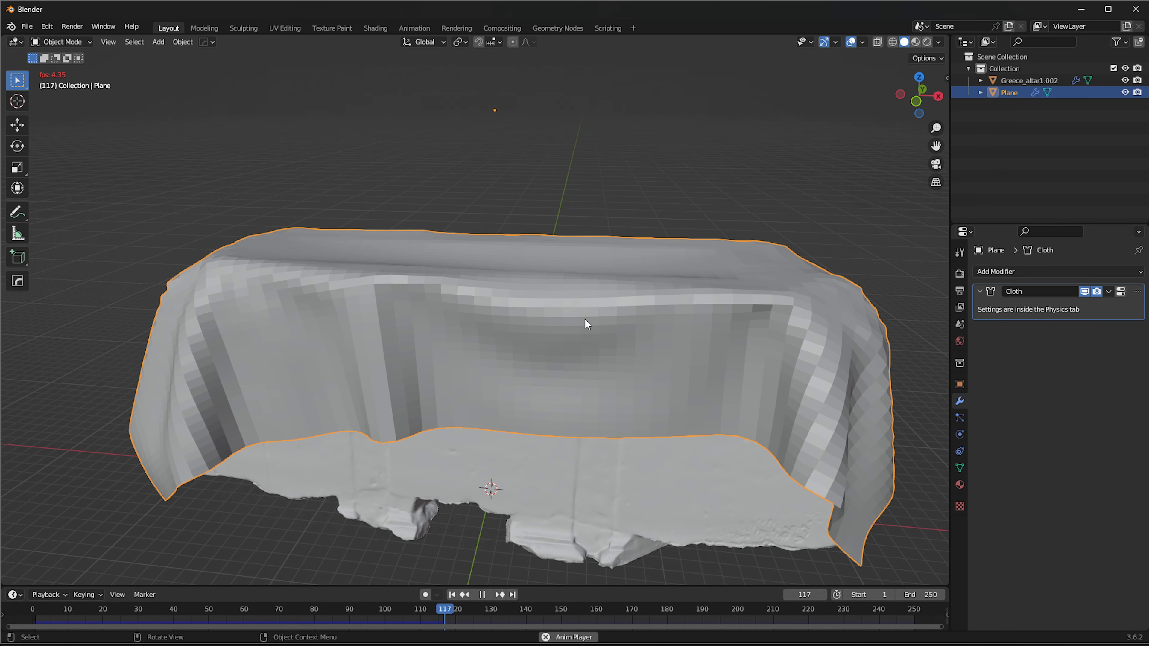
pyautogui.moveTo(530, 313); pyautogui.dragTo(511, 312, button='middle')
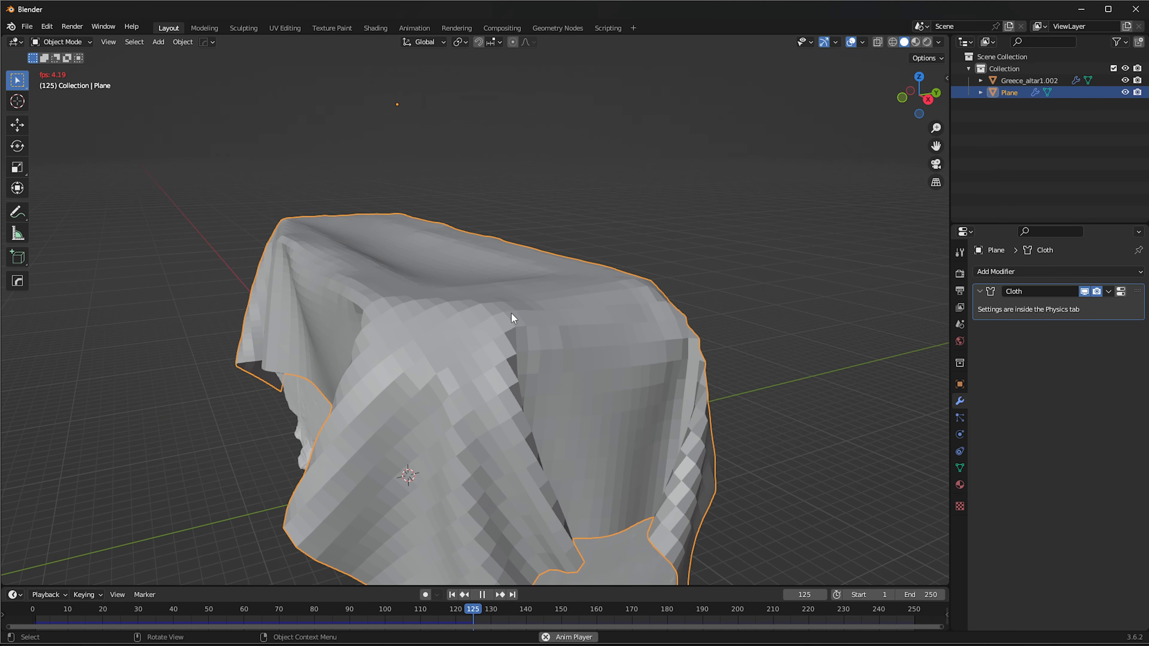
pyautogui.scroll(-2, 544, 372)
pyautogui.moveTo(501, 393); pyautogui.dragTo(506, 328, button='middle')
pyautogui.press('space')
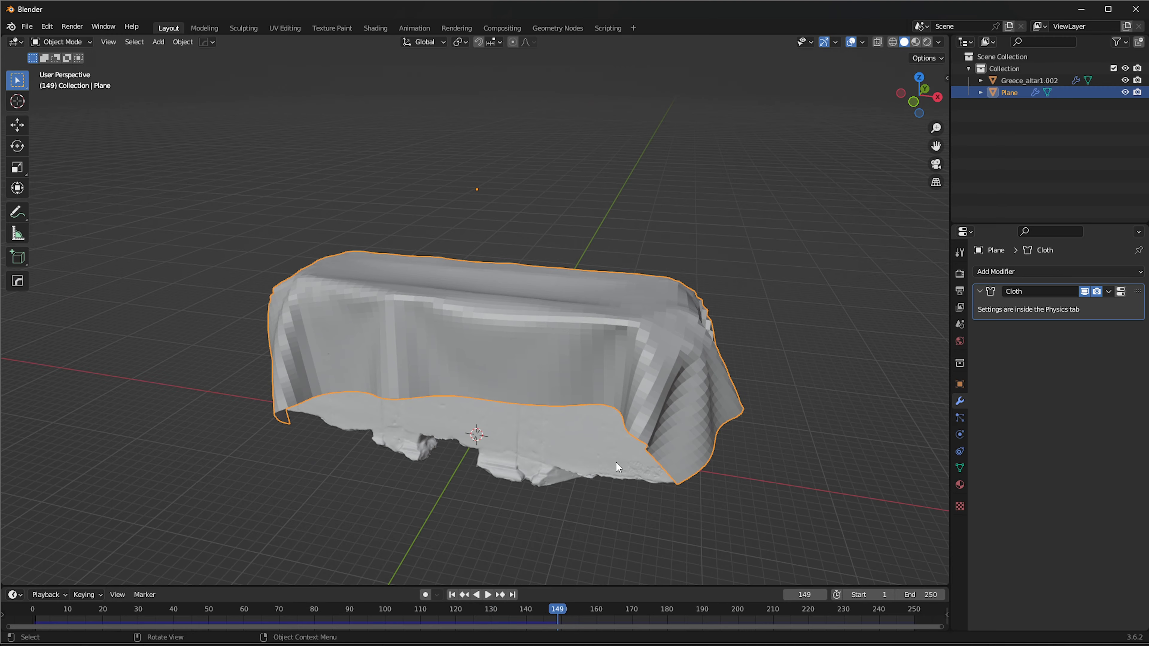
# Inspect the paused cloth up close around the altar's end and corner folds
pyautogui.moveTo(616, 469); pyautogui.dragTo(481, 416, button='middle')
pyautogui.moveTo(402, 300); pyautogui.dragTo(362, 300, button='middle')
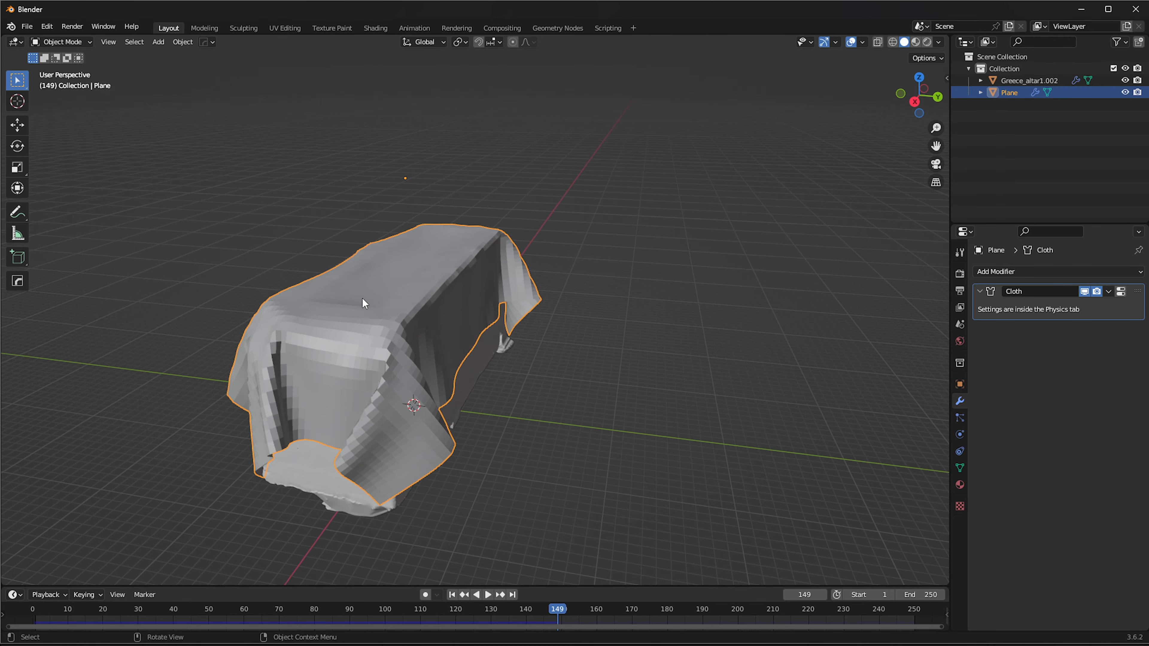
pyautogui.scroll(2, 290, 350)
pyautogui.moveTo(281, 354); pyautogui.dragTo(785, 459, button='middle')
pyautogui.scroll(3, 768, 394)
pyautogui.moveTo(768, 394); pyautogui.dragTo(560, 336, button='middle')
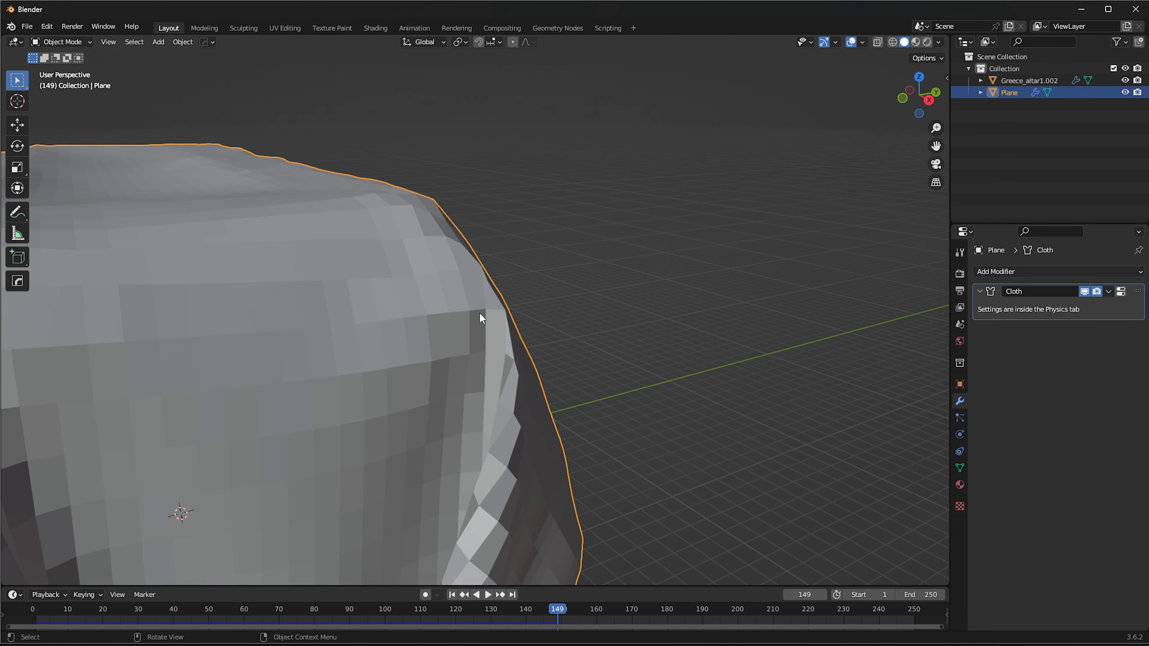
pyautogui.moveTo(469, 393); pyautogui.dragTo(428, 302, button='middle')
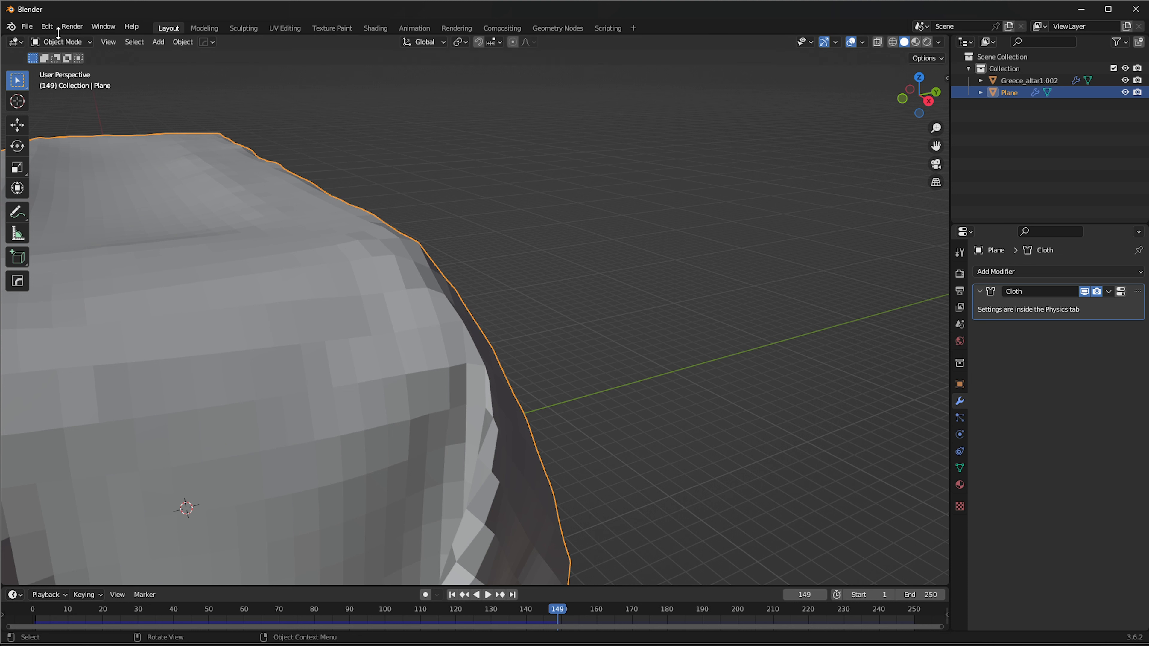
# Apply Shade Smooth to the cloth plane and check the draped corner
pyautogui.click(181, 43)
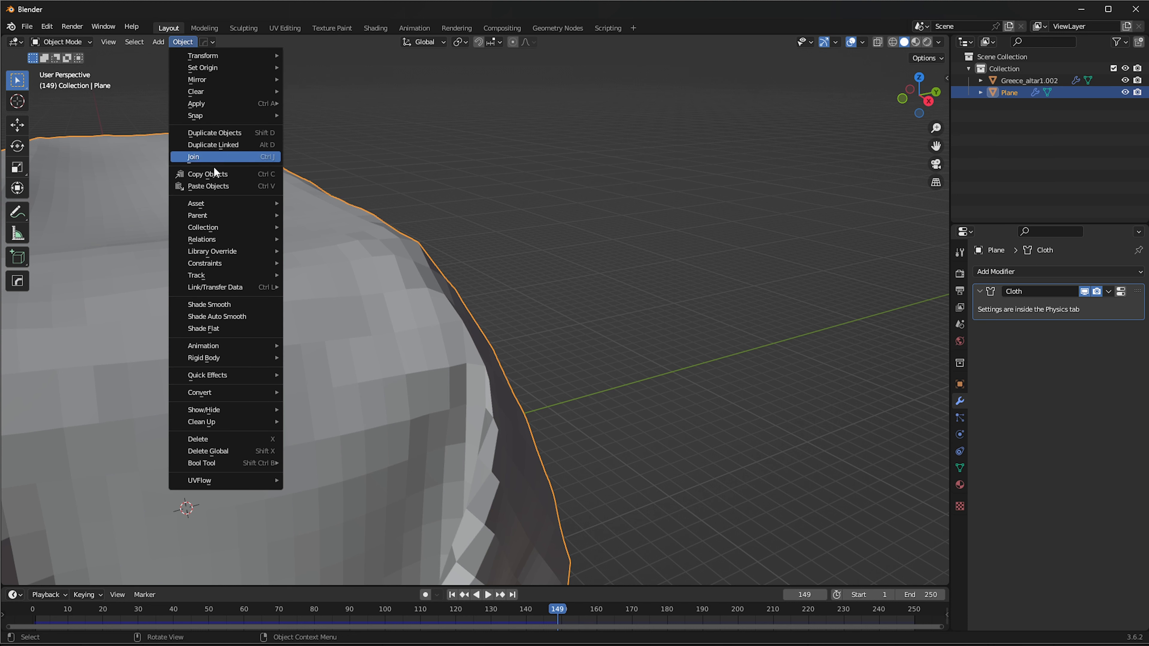
pyautogui.click(212, 300)
pyautogui.scroll(-2, 308, 312)
pyautogui.moveTo(377, 313)
pyautogui.mouseDown(button='middle')
pyautogui.moveTo(284, 315)
pyautogui.moveTo(378, 308)
pyautogui.mouseUp(button='middle')
pyautogui.moveTo(362, 362); pyautogui.dragTo(434, 360, button='middle')
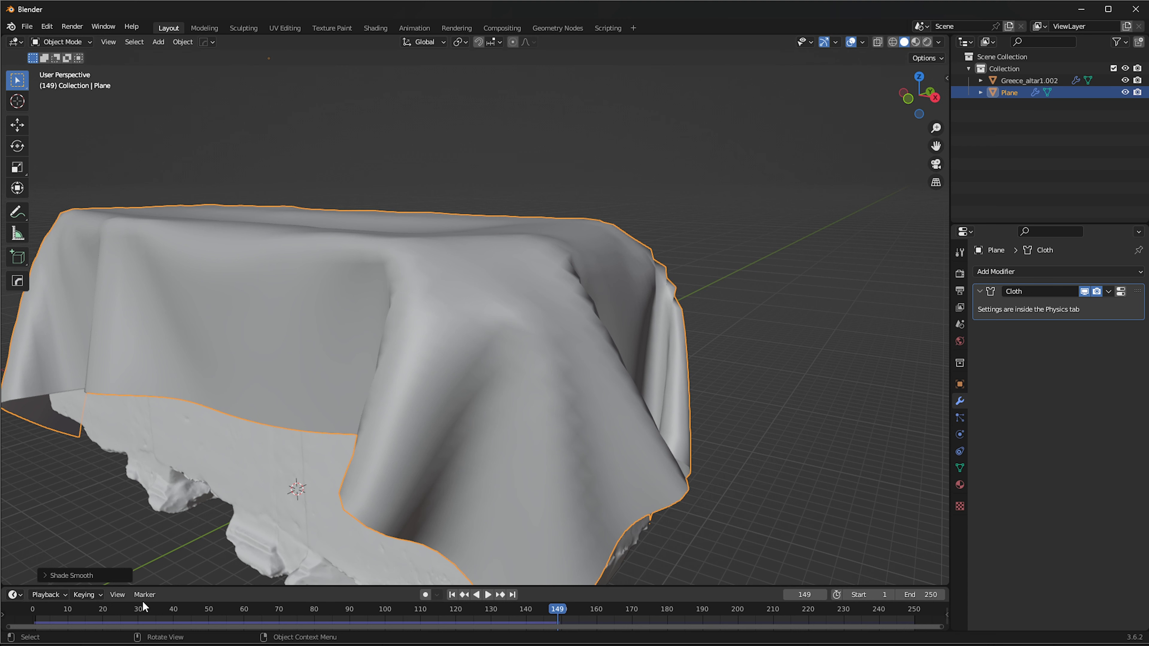
# Rewind to frame 0 and set the cloth's collision quality to 5
pyautogui.click(12, 618)
pyautogui.press('space')
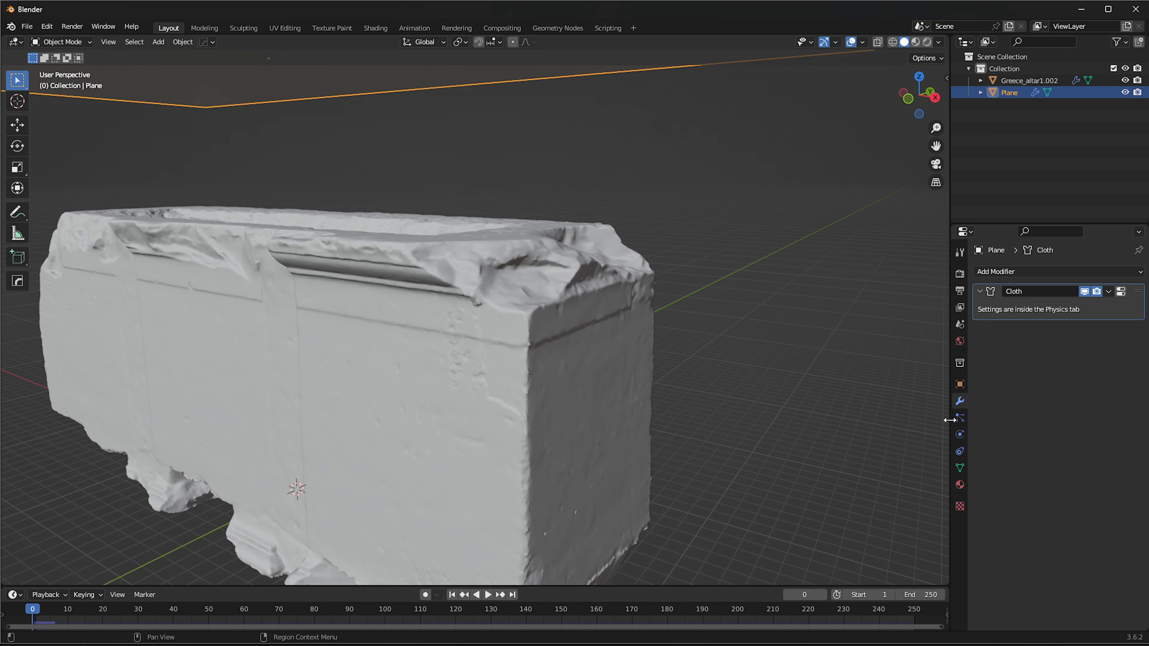
pyautogui.press('Escape')
pyautogui.click(960, 436)
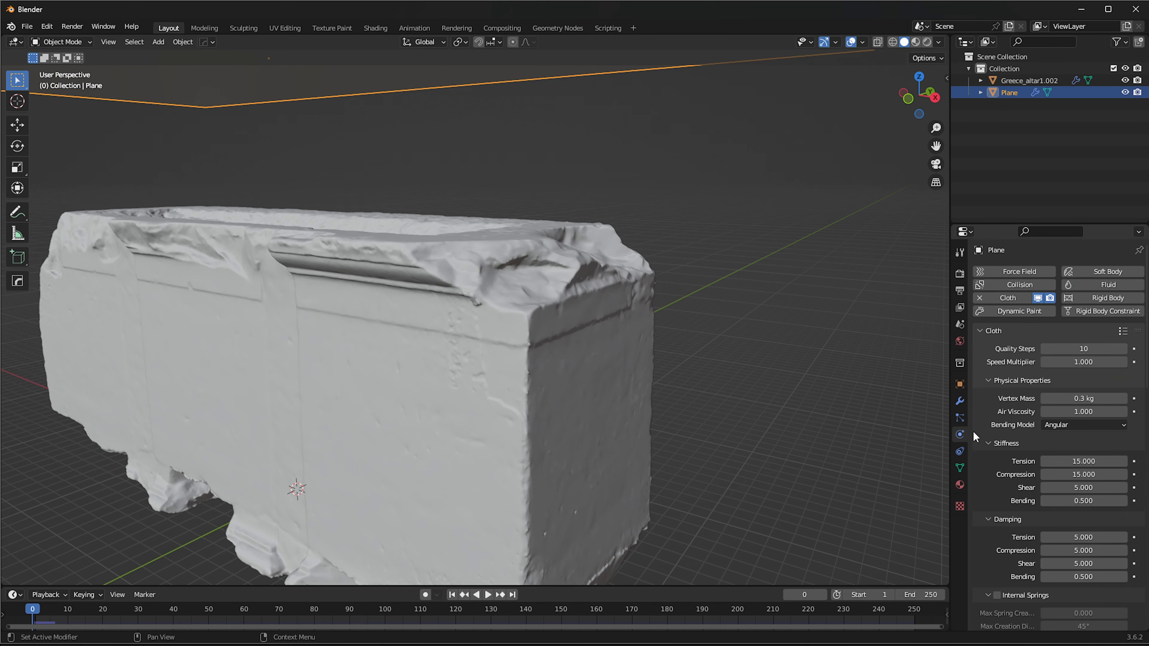
pyautogui.scroll(-8, 982, 432)
pyautogui.scroll(-15, 983, 437)
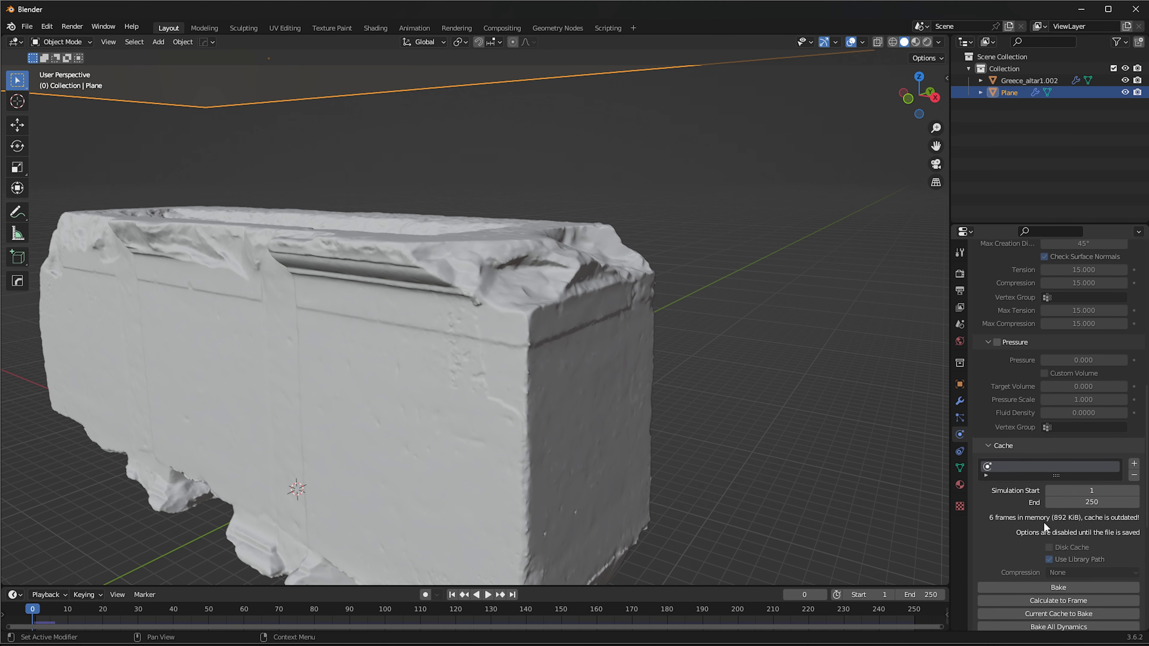
pyautogui.scroll(-3, 1016, 541)
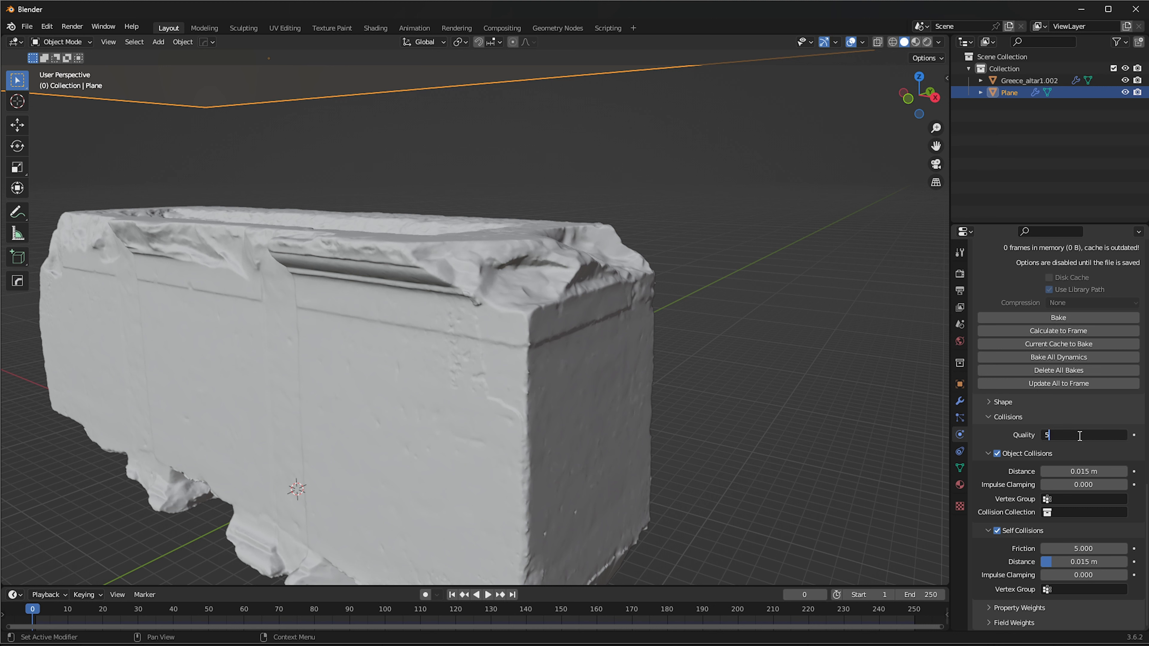
pyautogui.press('Return')
# Set the cloth simulation's quality steps to 12
pyautogui.scroll(15, 1105, 430)
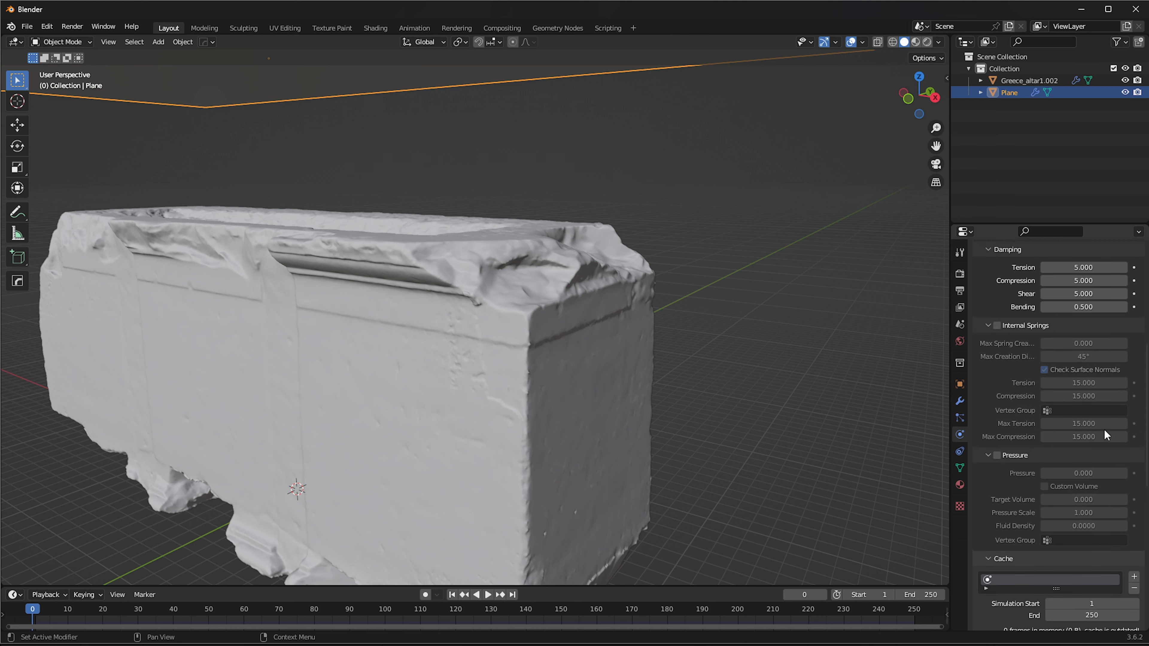
pyautogui.scroll(12, 1105, 430)
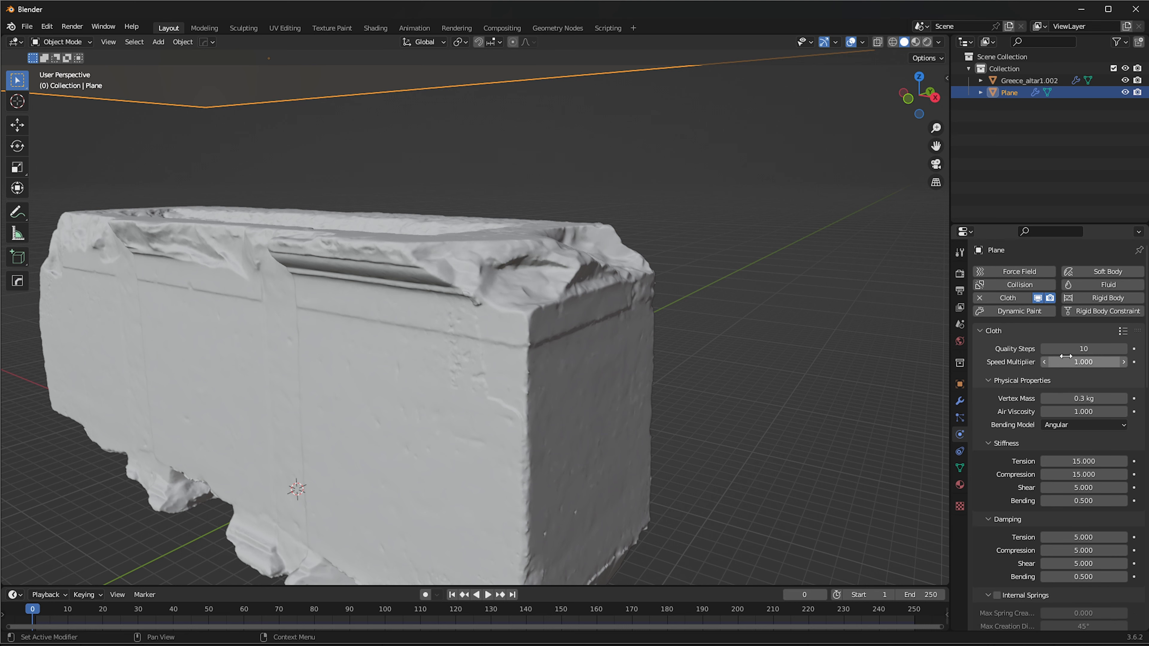
pyautogui.moveTo(1067, 354); pyautogui.dragTo(1068, 353)
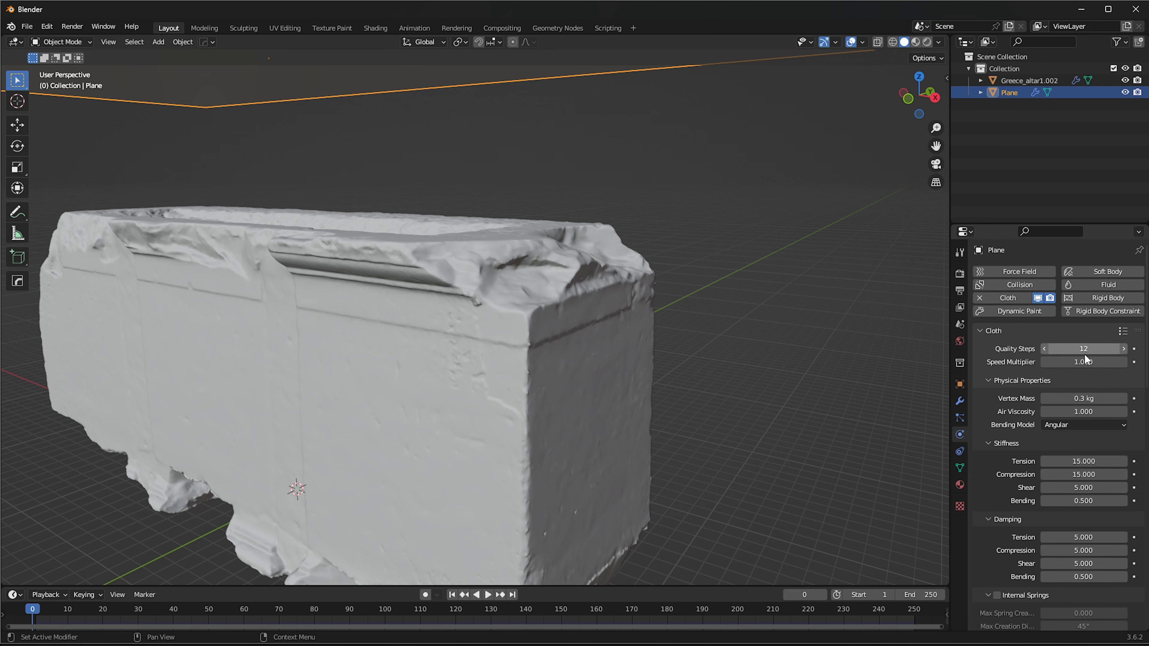
# Replay the simulation with the smooth-shaded cloth, examine the folds and corners from all sides, and pause at frame 145
pyautogui.moveTo(663, 423); pyautogui.dragTo(531, 354, button='middle')
pyautogui.press('space')
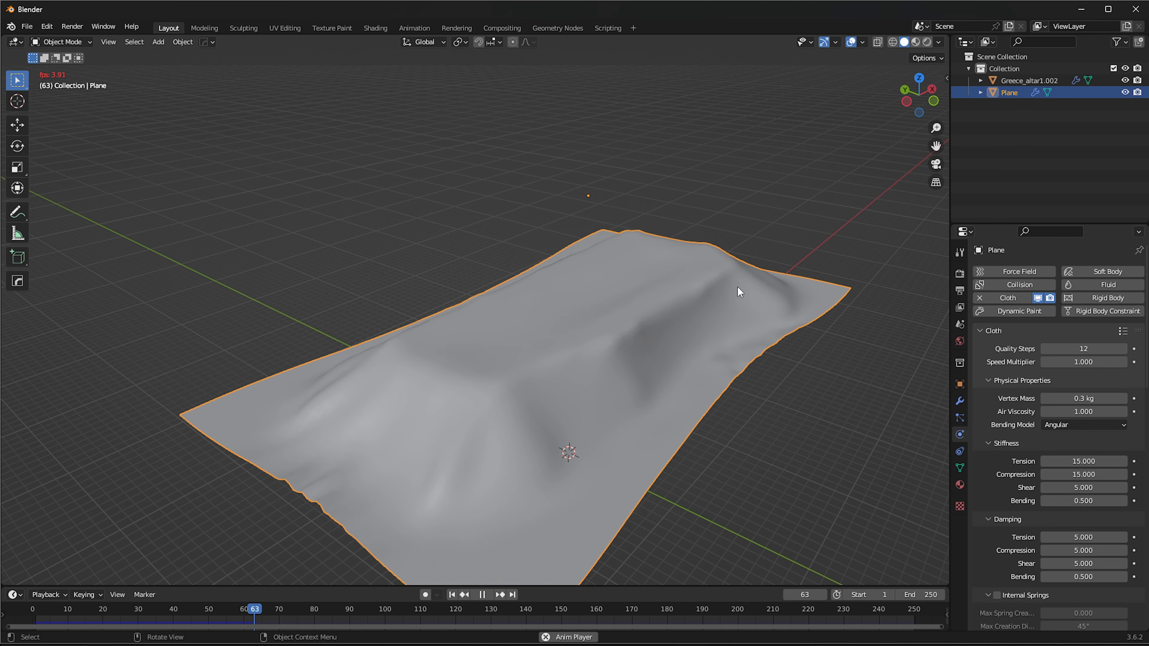
pyautogui.moveTo(737, 285); pyautogui.dragTo(657, 295, button='middle')
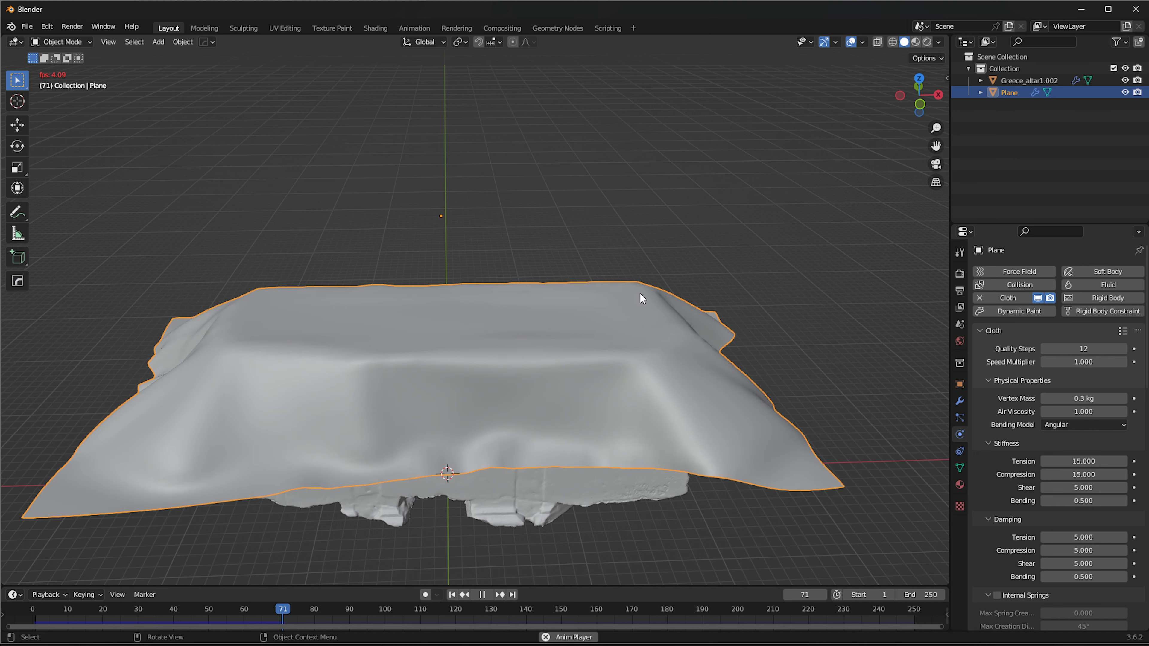
pyautogui.moveTo(519, 315); pyautogui.dragTo(520, 344, button='middle')
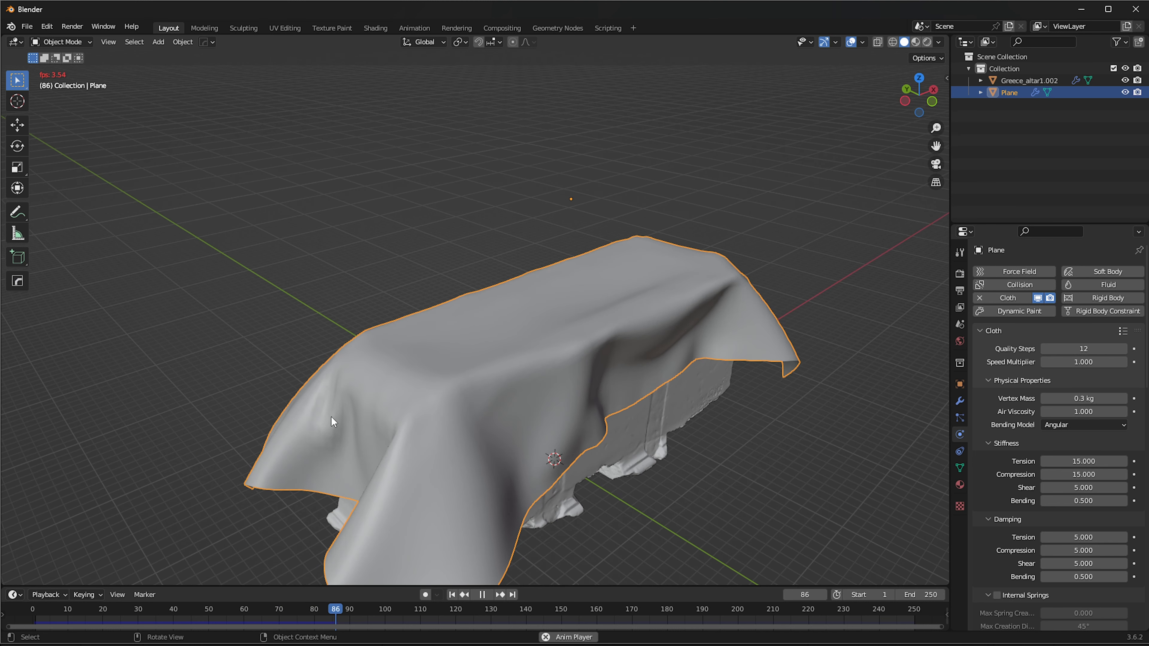
pyautogui.moveTo(407, 413); pyautogui.dragTo(560, 423, button='middle')
pyautogui.scroll(2, 631, 413)
pyautogui.scroll(-3, 567, 421)
pyautogui.scroll(2, 561, 422)
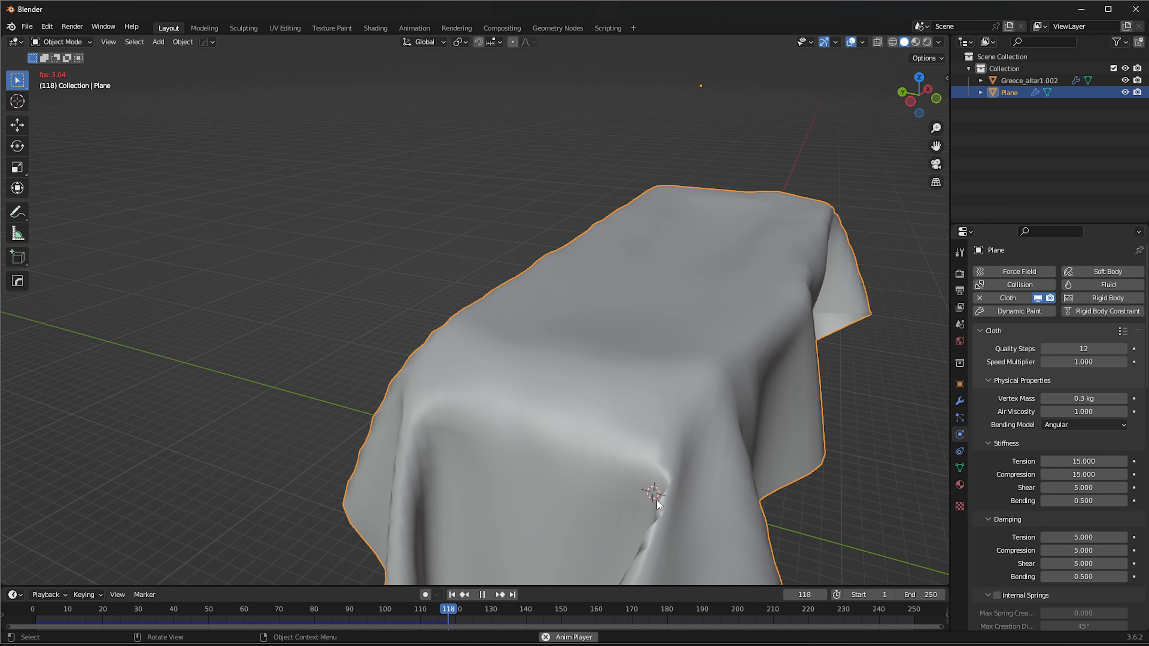
pyautogui.moveTo(512, 451); pyautogui.dragTo(534, 520, button='middle')
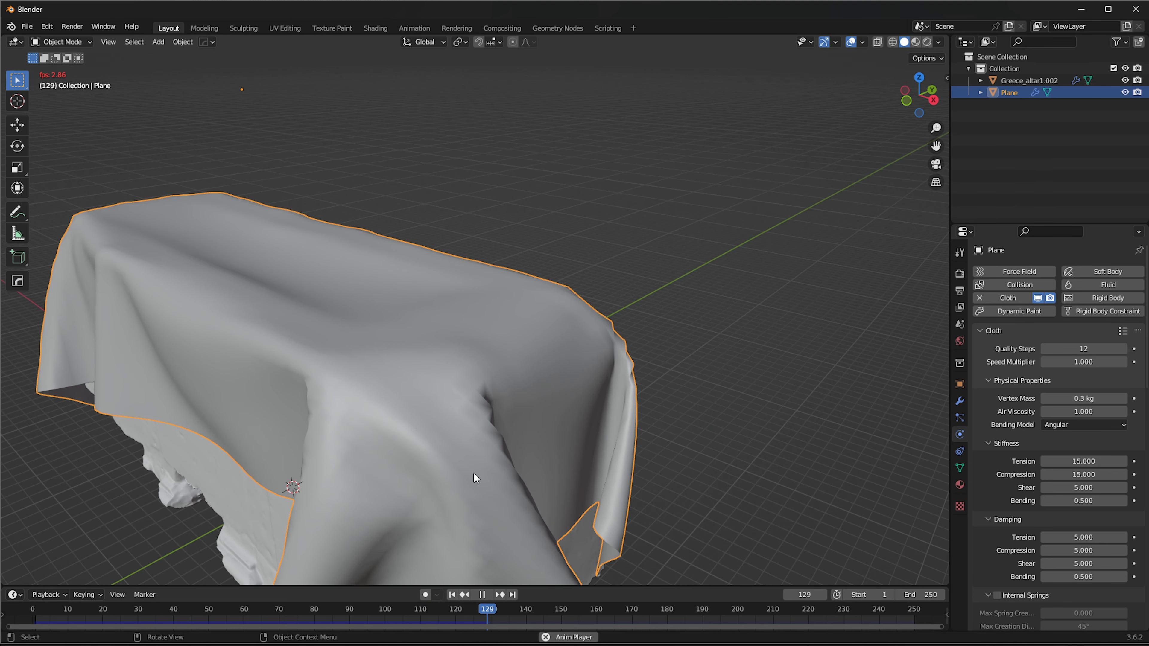
pyautogui.moveTo(475, 477); pyautogui.dragTo(454, 475, button='middle')
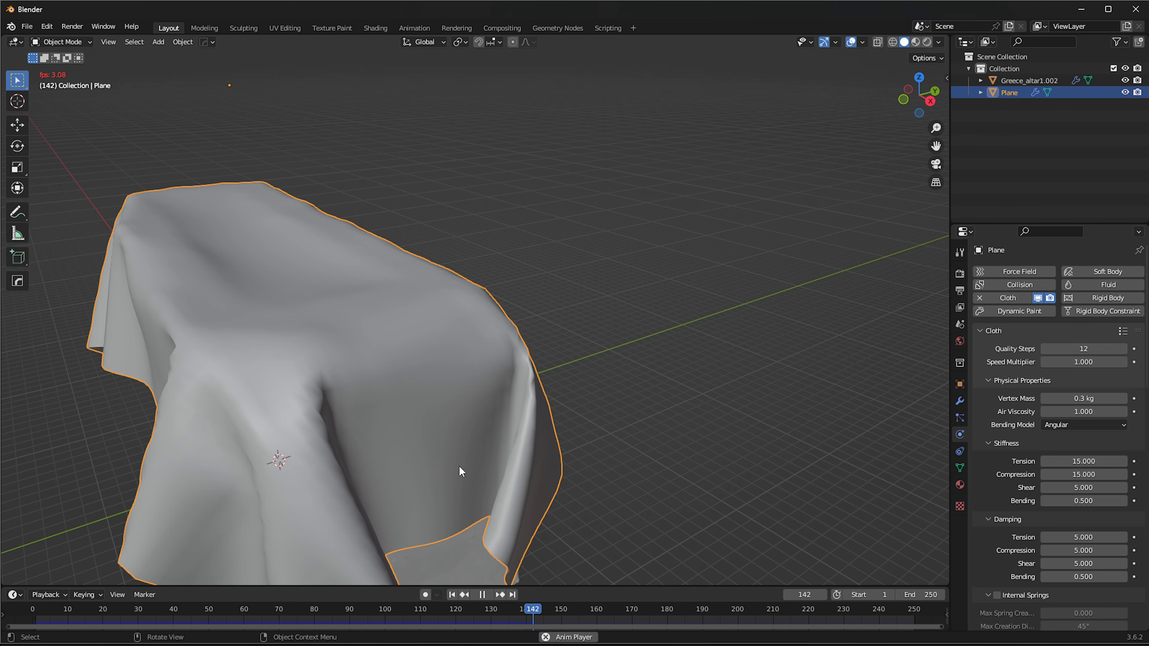
pyautogui.press('space')
pyautogui.moveTo(379, 363); pyautogui.dragTo(352, 480, button='middle')
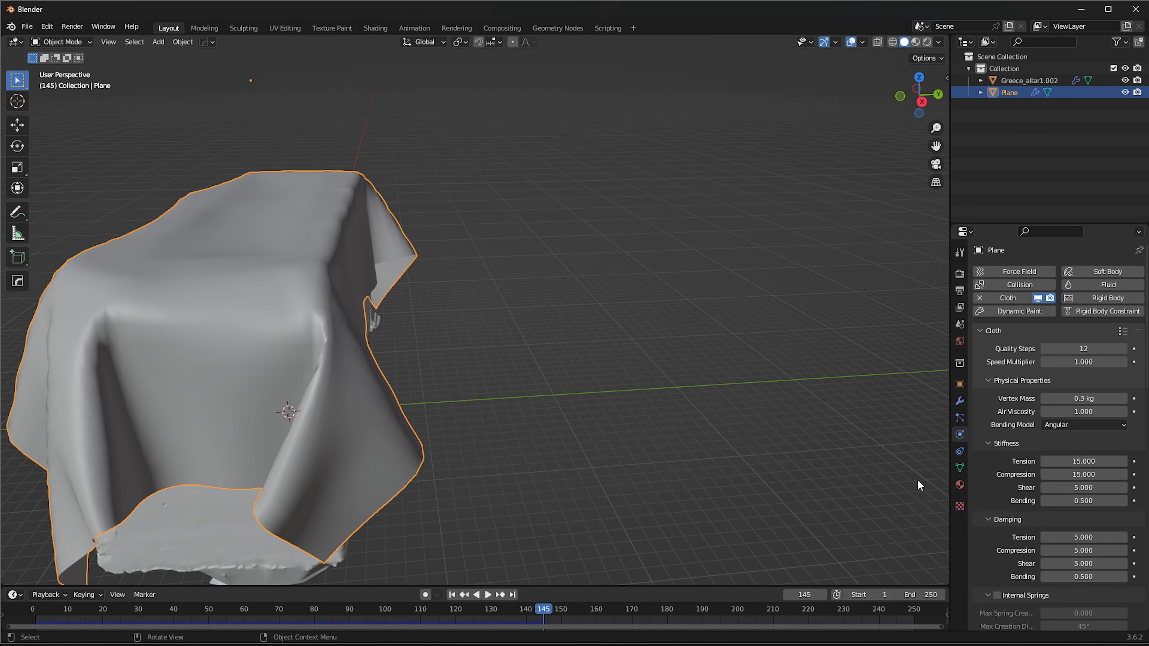
# Rewind to frame 0 and add a Subdivision Surface modifier to the cloth plane with the render level set to 1
pyautogui.moveTo(68, 619); pyautogui.dragTo(32, 619)
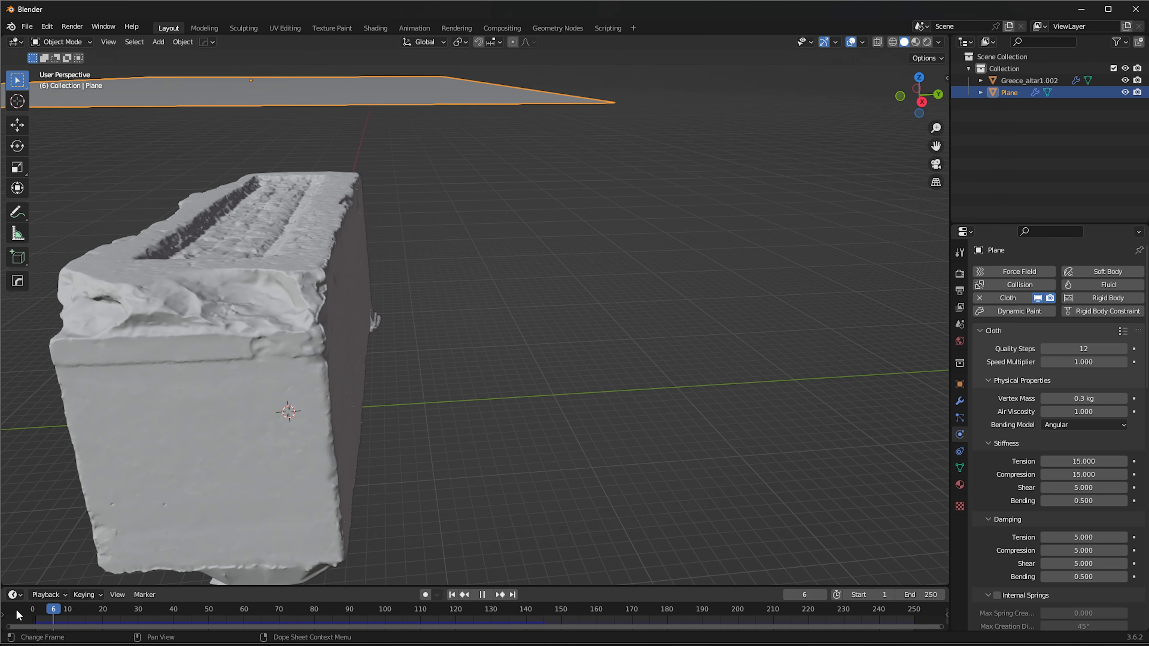
pyautogui.moveTo(416, 301); pyautogui.dragTo(504, 315, button='middle')
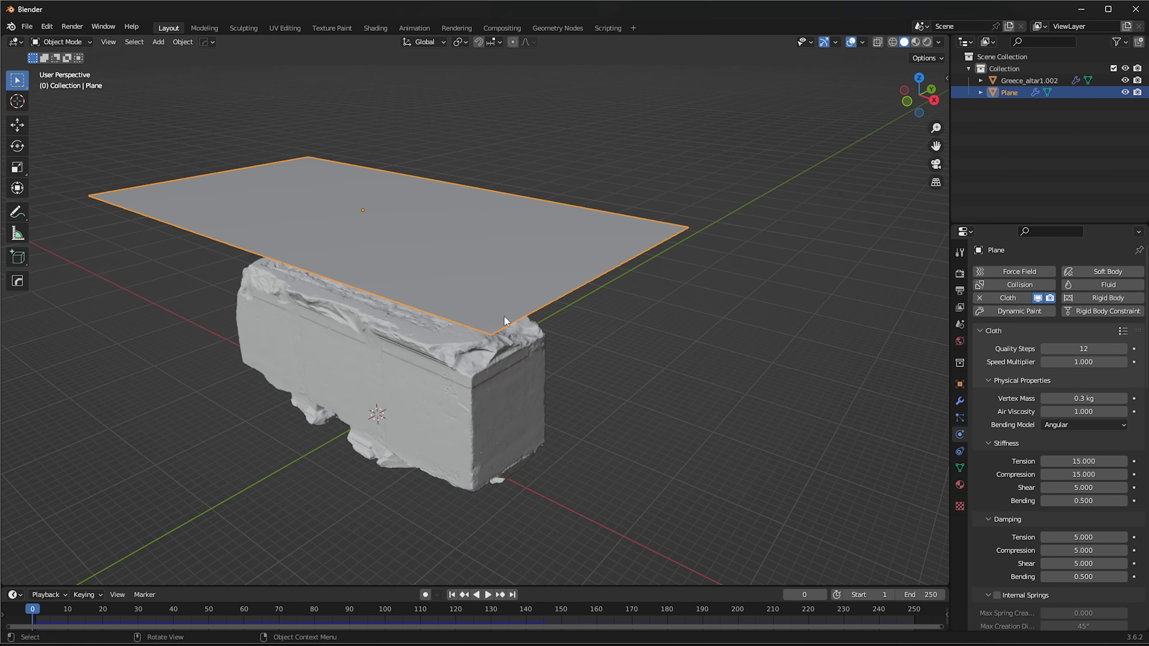
pyautogui.click(960, 401)
pyautogui.click(1007, 272)
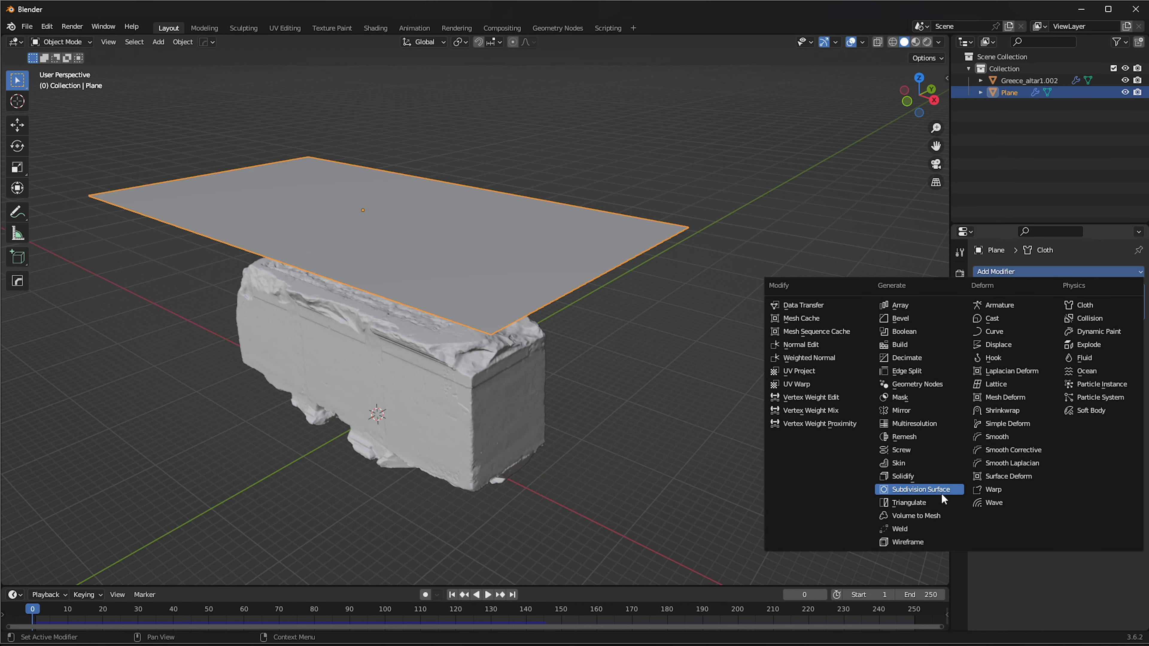
pyautogui.click(932, 490)
pyautogui.scroll(2, 561, 346)
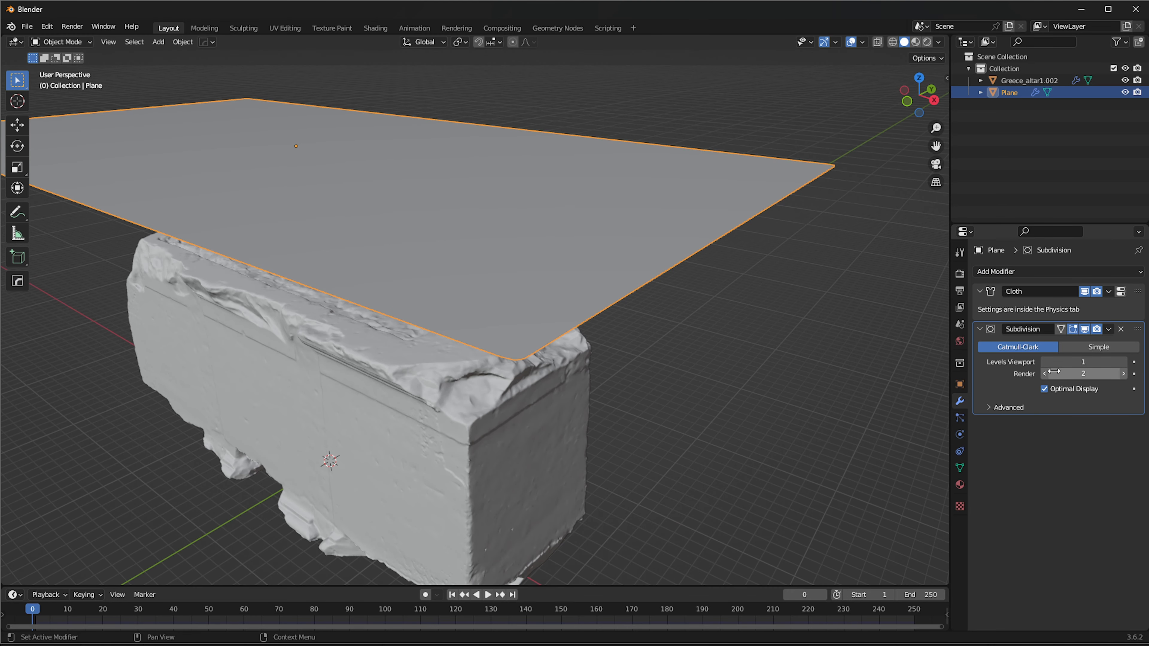
pyautogui.moveTo(532, 326); pyautogui.dragTo(609, 366, button='middle')
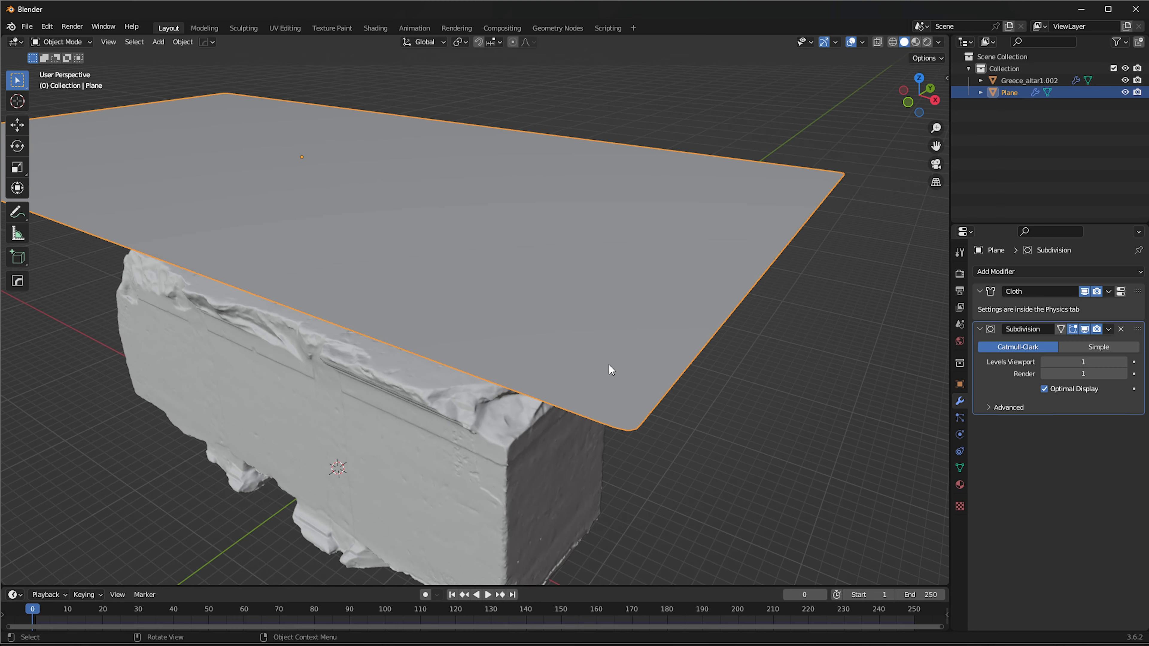
# Replay the simulation with the subdivided cloth, examine the folds and the surface along the altar's edges, and pause at frame 135
pyautogui.press('space')
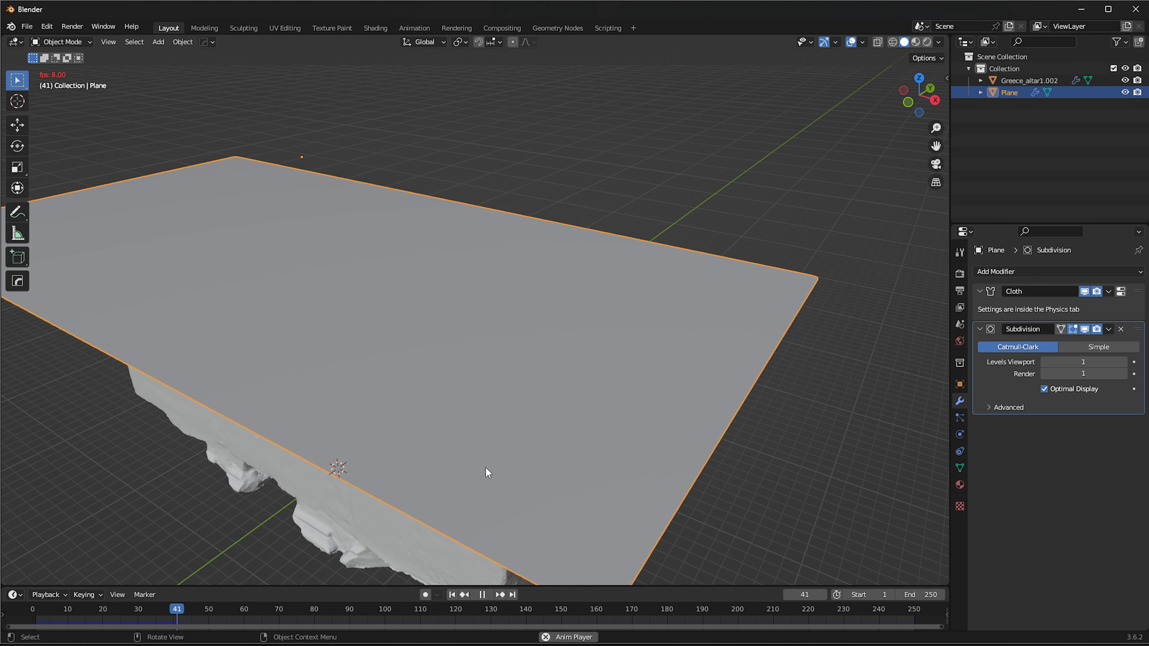
pyautogui.moveTo(518, 440); pyautogui.dragTo(494, 432, button='middle')
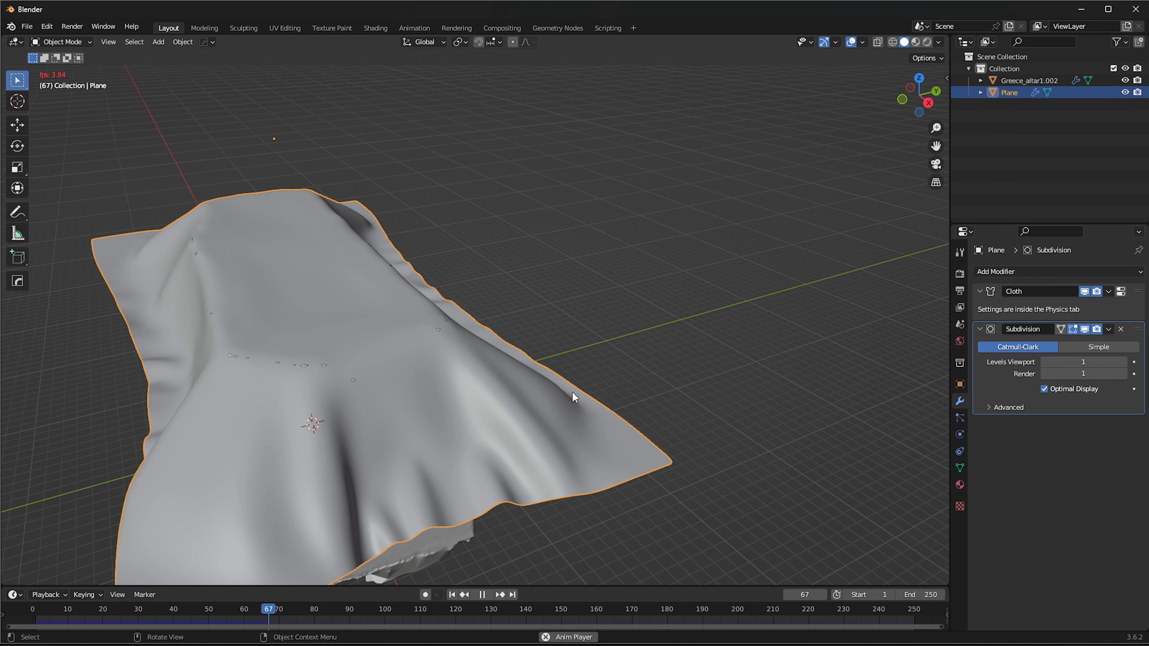
pyautogui.moveTo(508, 407); pyautogui.dragTo(410, 392, button='middle')
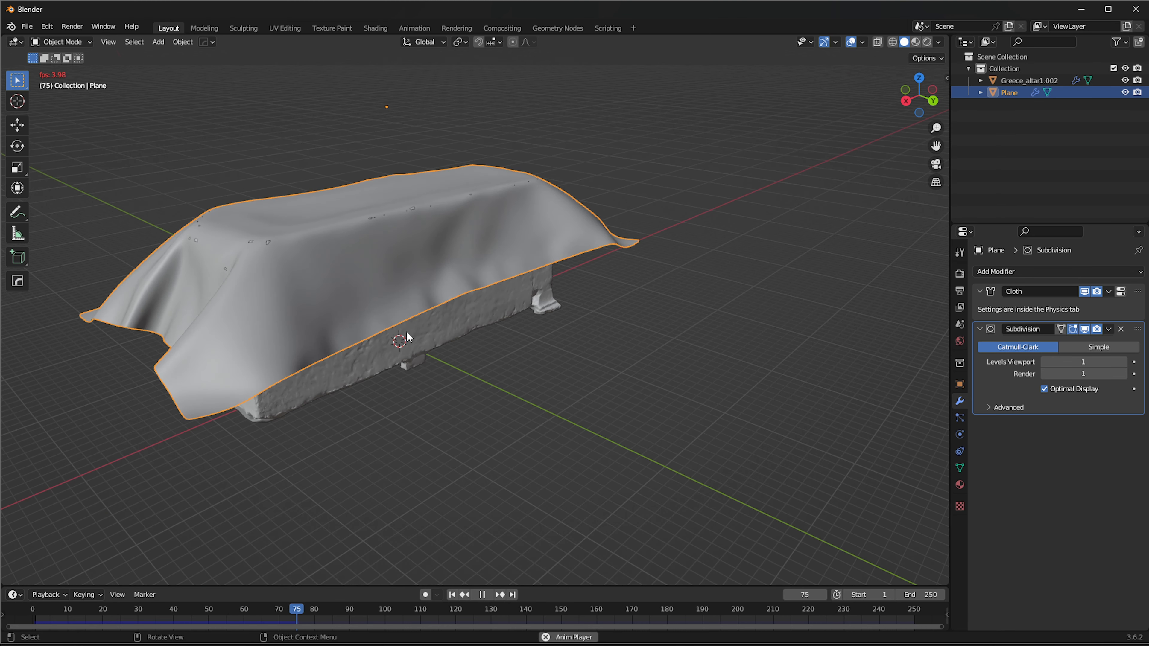
pyautogui.moveTo(403, 336); pyautogui.dragTo(293, 307, button='middle')
pyautogui.scroll(7, 292, 303)
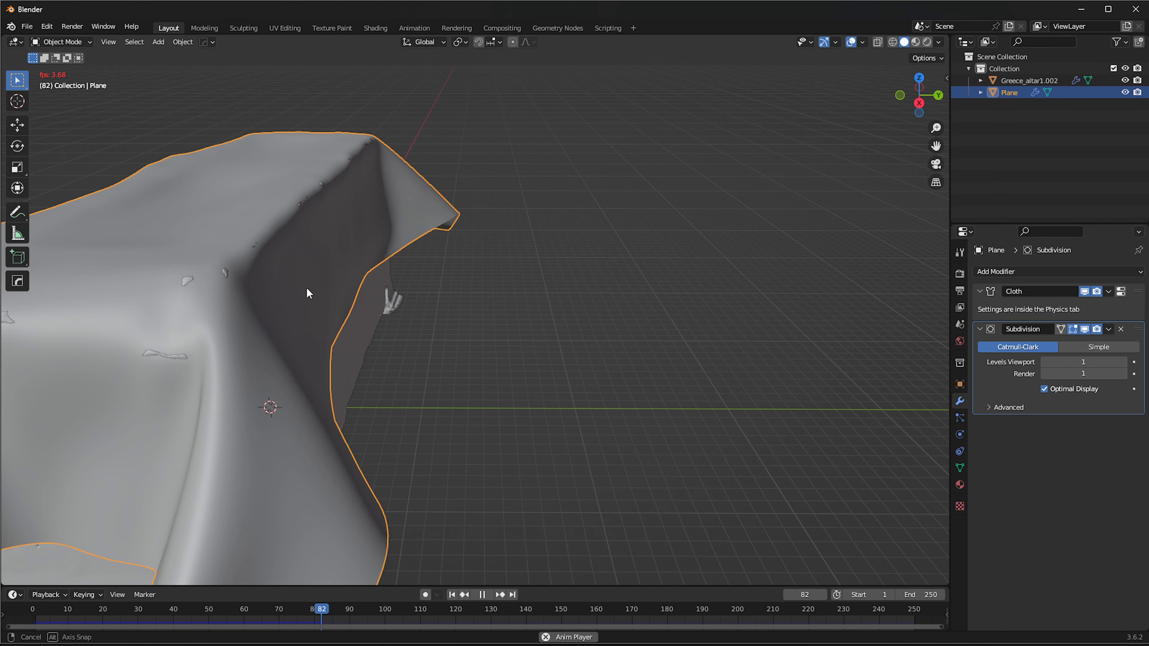
pyautogui.moveTo(295, 311); pyautogui.dragTo(346, 306, button='middle')
pyautogui.scroll(-5, 351, 306)
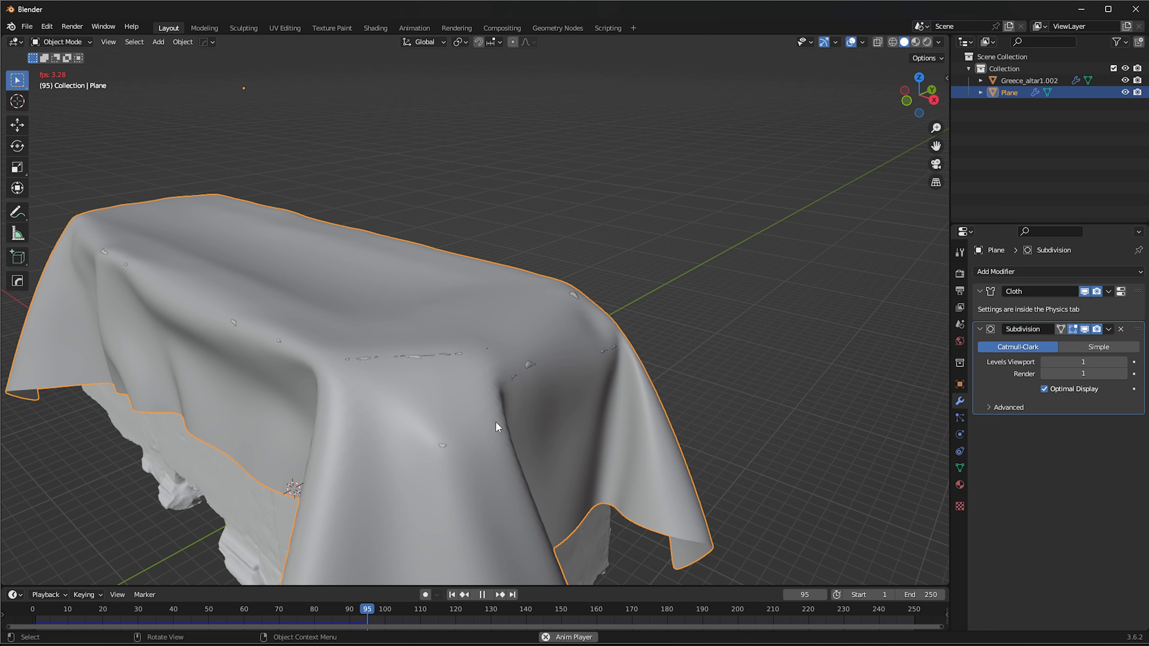
pyautogui.moveTo(475, 446); pyautogui.dragTo(240, 422, button='middle')
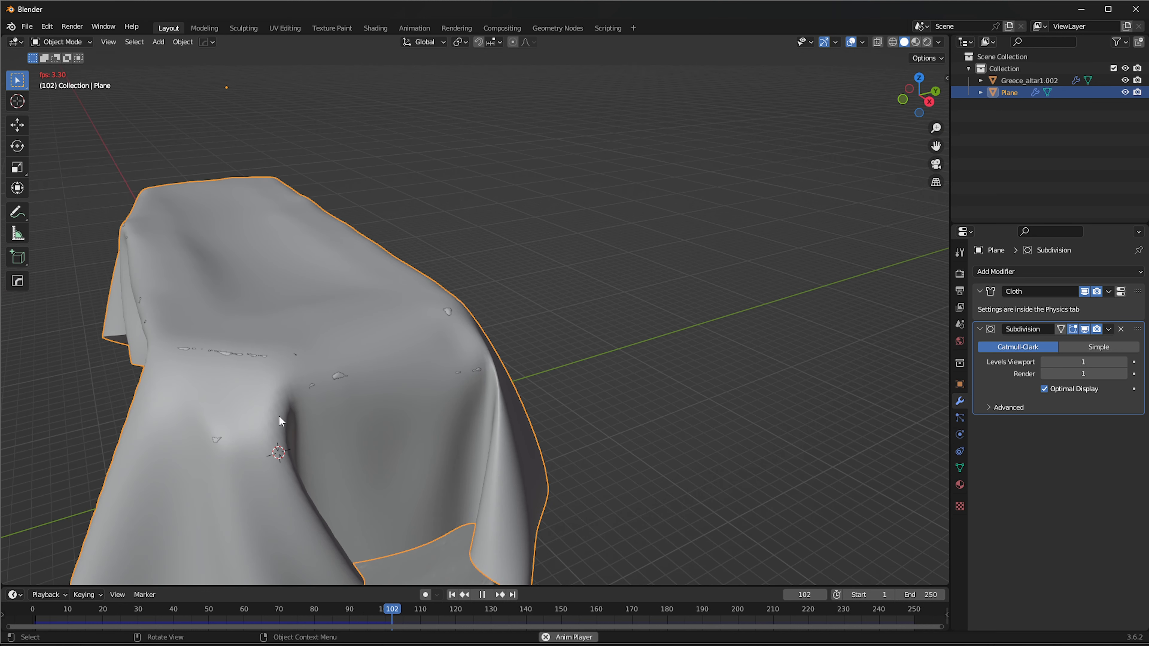
pyautogui.scroll(2, 287, 433)
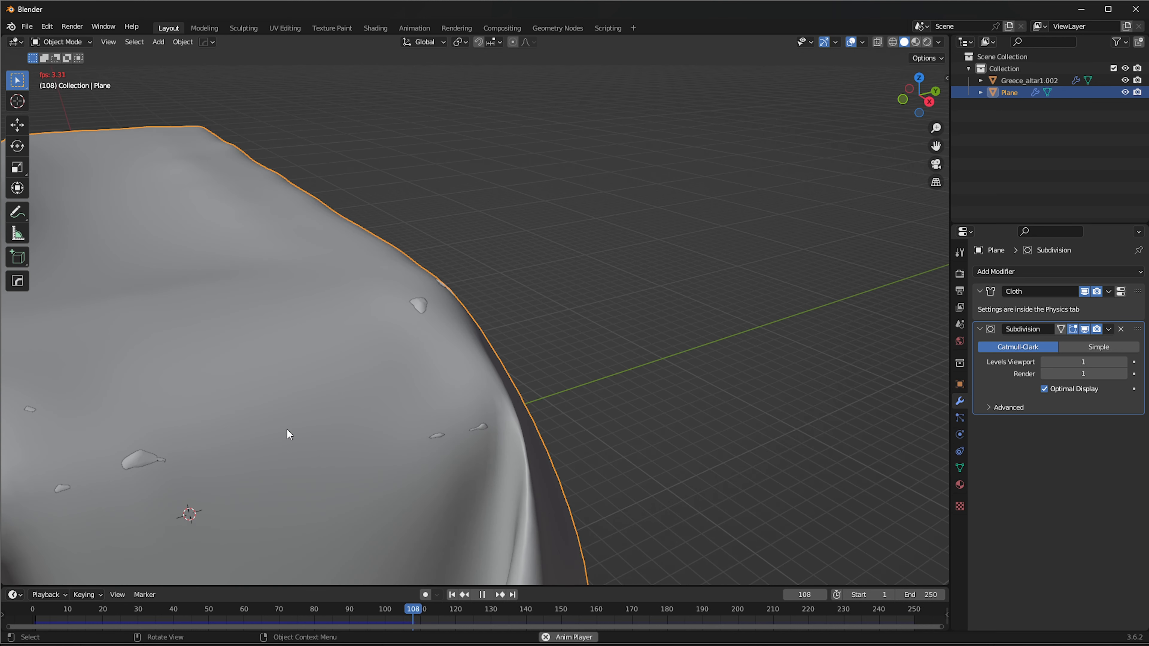
pyautogui.scroll(-1, 286, 429)
pyautogui.moveTo(524, 366); pyautogui.dragTo(509, 363, button='middle')
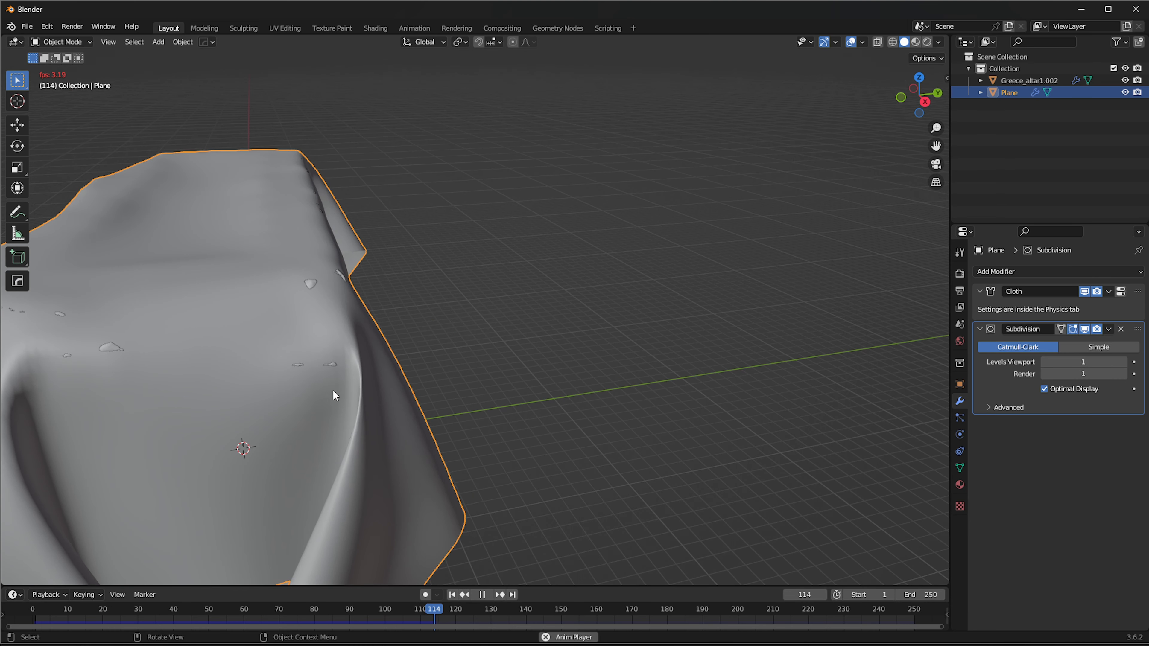
pyautogui.scroll(-4, 307, 402)
pyautogui.moveTo(307, 403); pyautogui.dragTo(317, 321, button='middle')
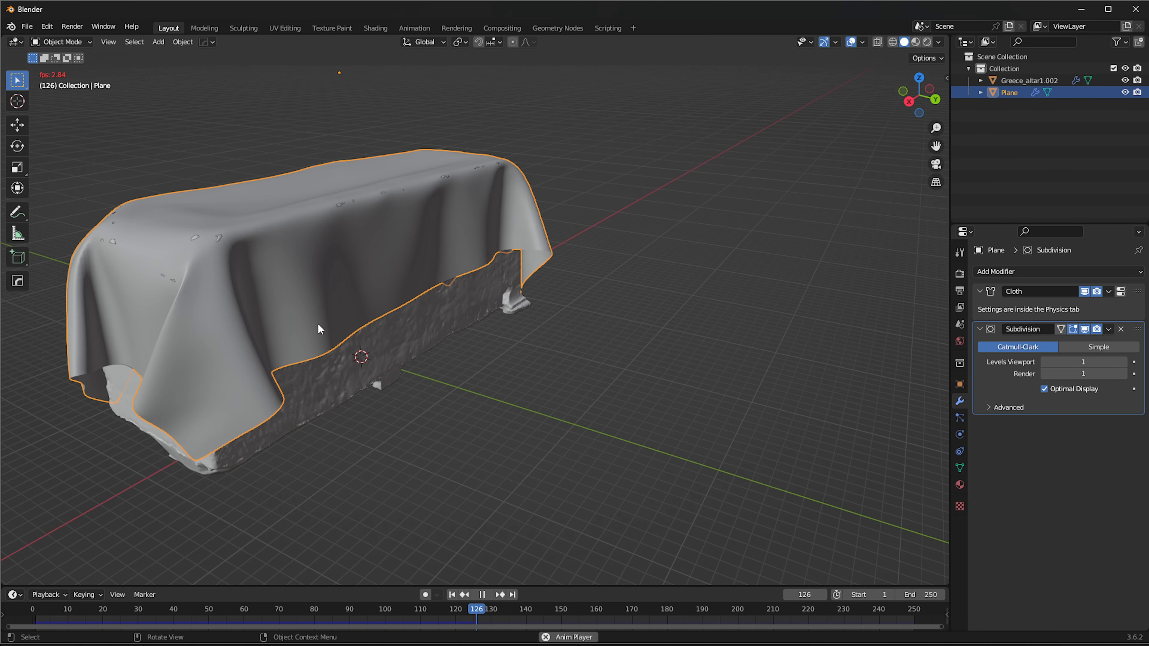
pyautogui.moveTo(351, 332); pyautogui.dragTo(538, 318, button='middle')
pyautogui.press('space')
pyautogui.moveTo(662, 264); pyautogui.dragTo(412, 362, button='middle')
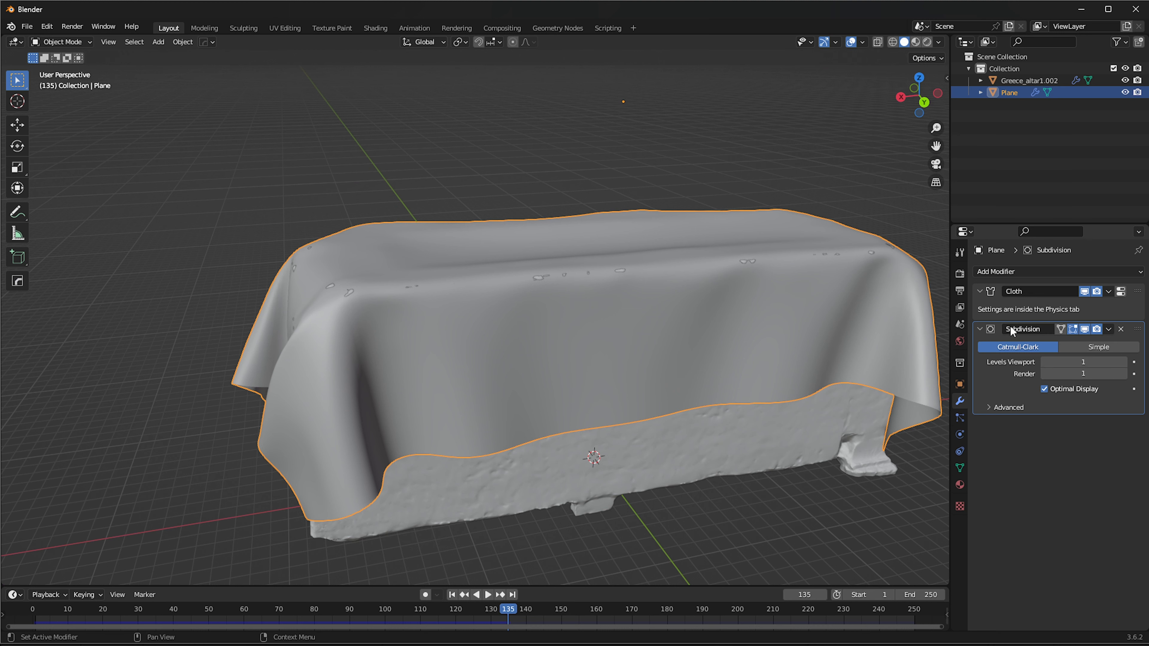
# Add a Solidify modifier to the cloth plane and check the thickness along its hem and folded corner
pyautogui.click(1004, 271)
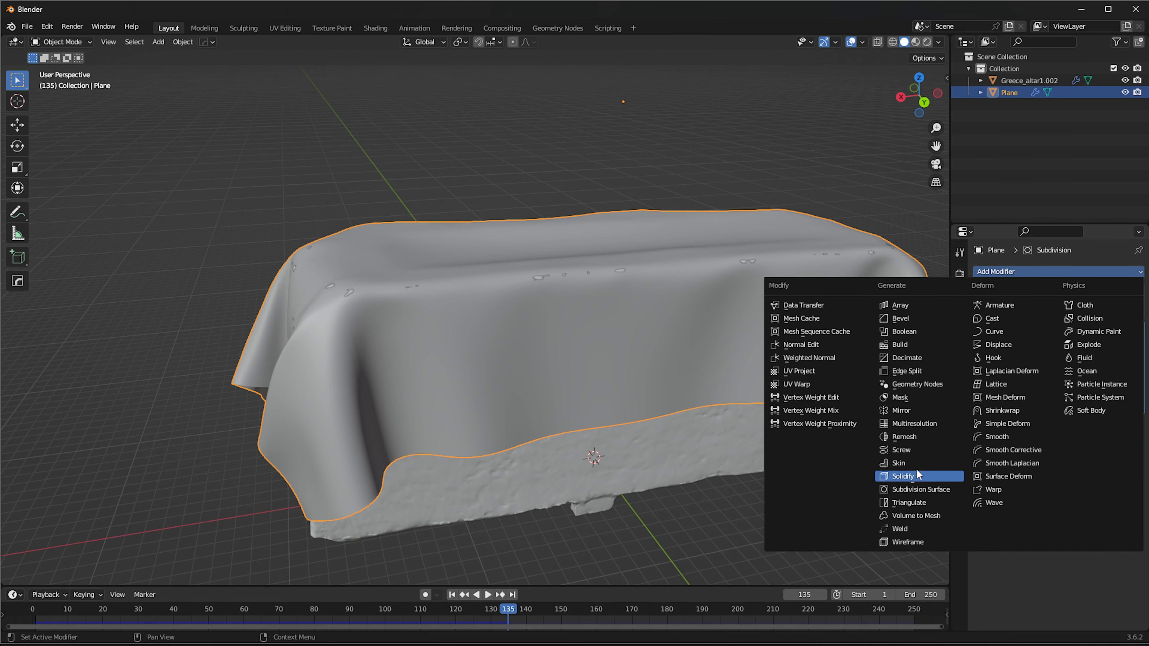
pyautogui.click(905, 476)
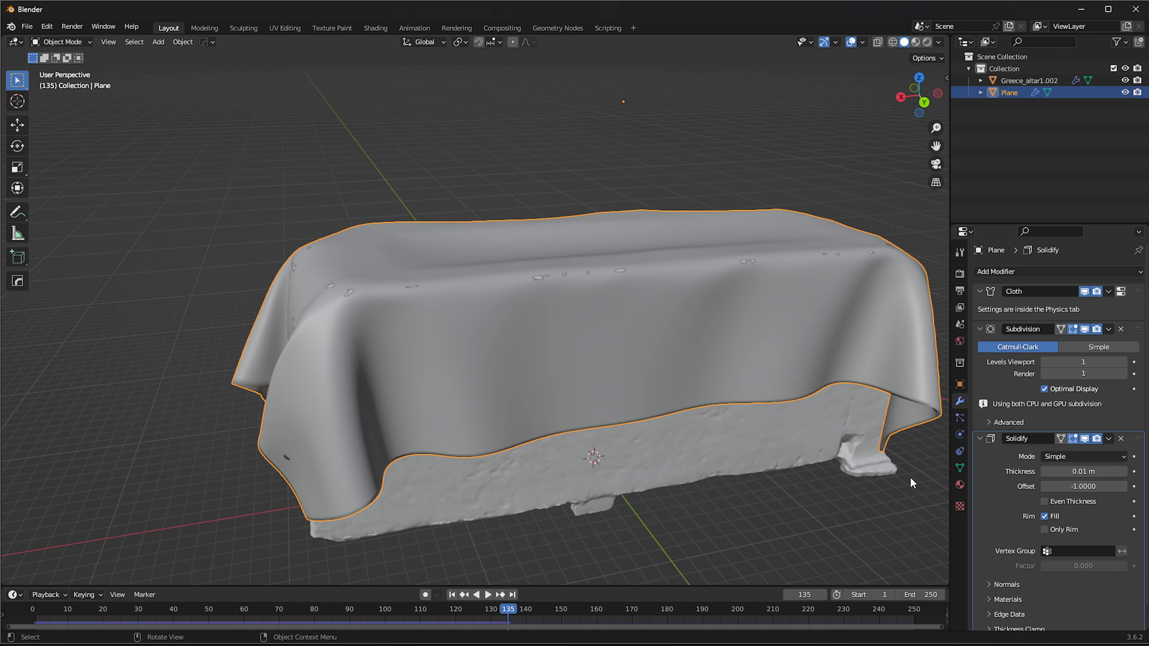
pyautogui.scroll(2, 312, 417)
pyautogui.moveTo(312, 417); pyautogui.dragTo(780, 345, button='middle')
pyautogui.scroll(4, 621, 240)
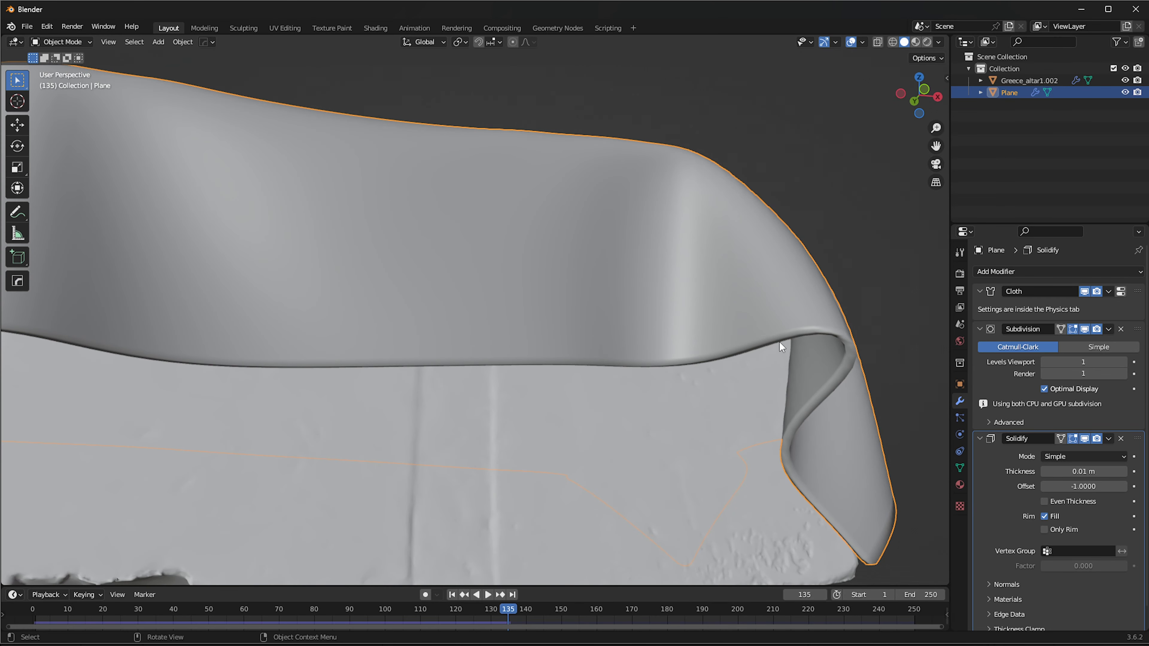
pyautogui.moveTo(776, 397); pyautogui.dragTo(616, 416, button='middle')
pyautogui.scroll(-1, 444, 314)
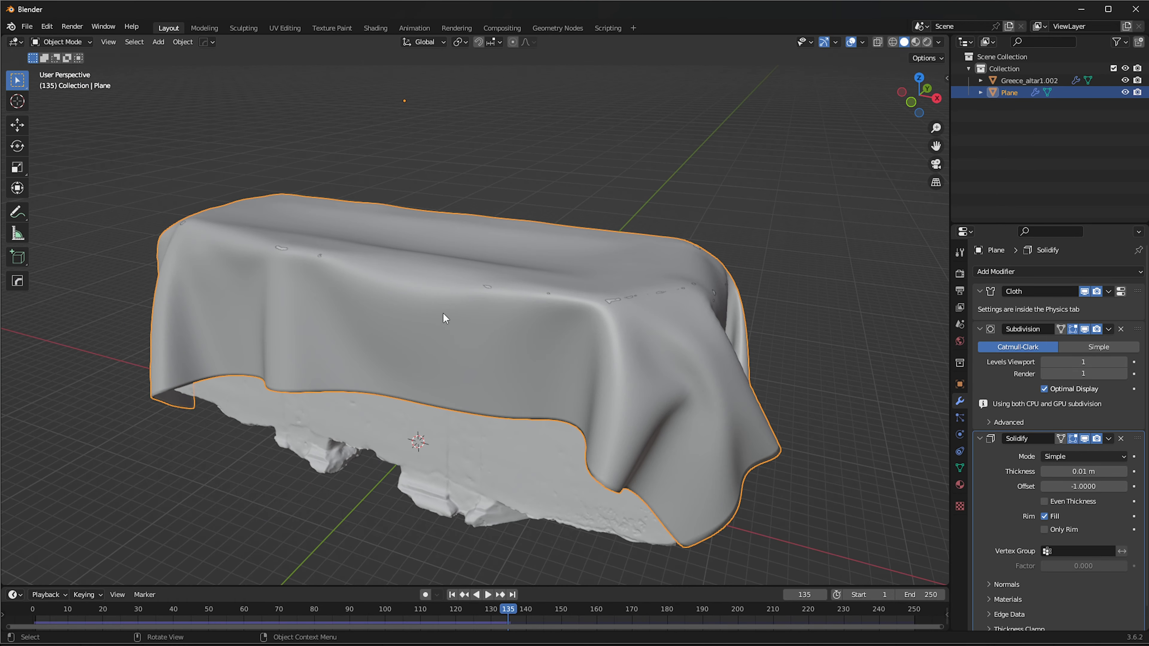
# Examine the thickened cloth from the front, both ends and low angles, checking the folds and where it meets the altar's upper edges
pyautogui.moveTo(519, 351); pyautogui.dragTo(400, 377, button='middle')
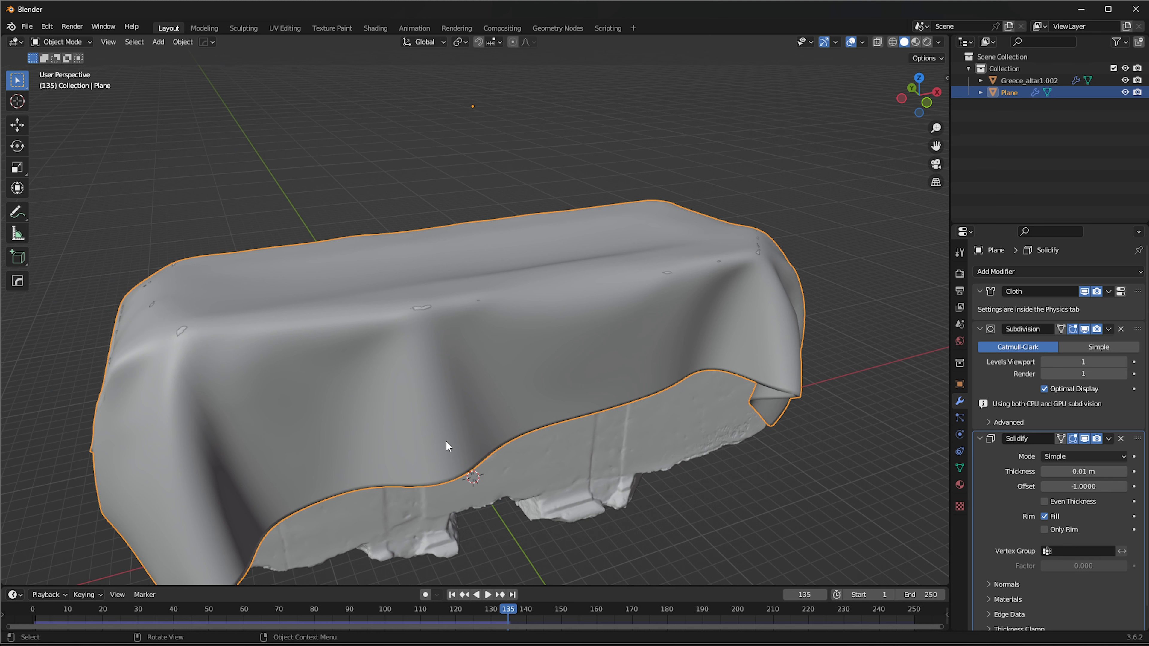
pyautogui.scroll(-1, 445, 440)
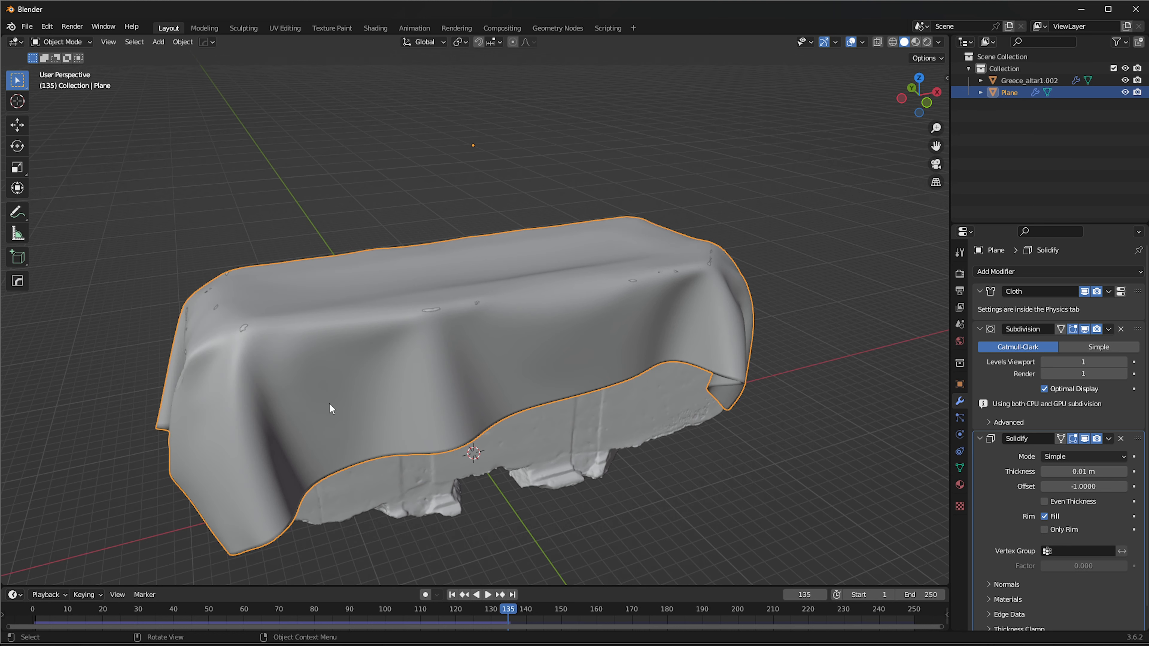
pyautogui.moveTo(329, 402); pyautogui.dragTo(356, 384, button='middle')
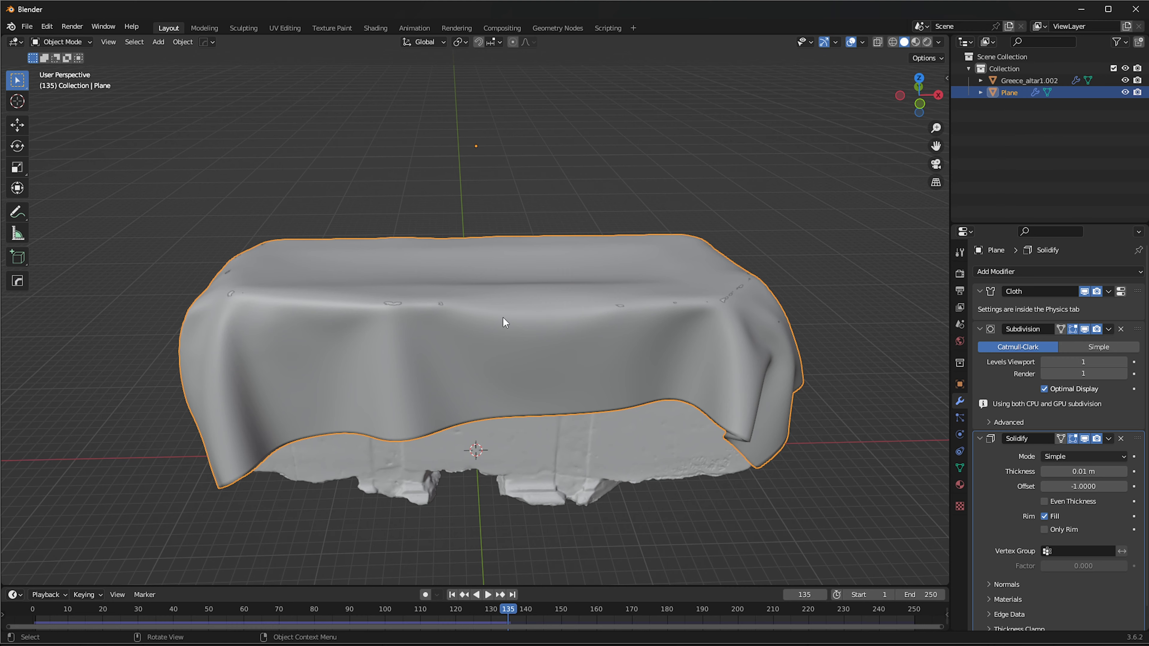
pyautogui.moveTo(494, 314); pyautogui.dragTo(498, 252, button='middle')
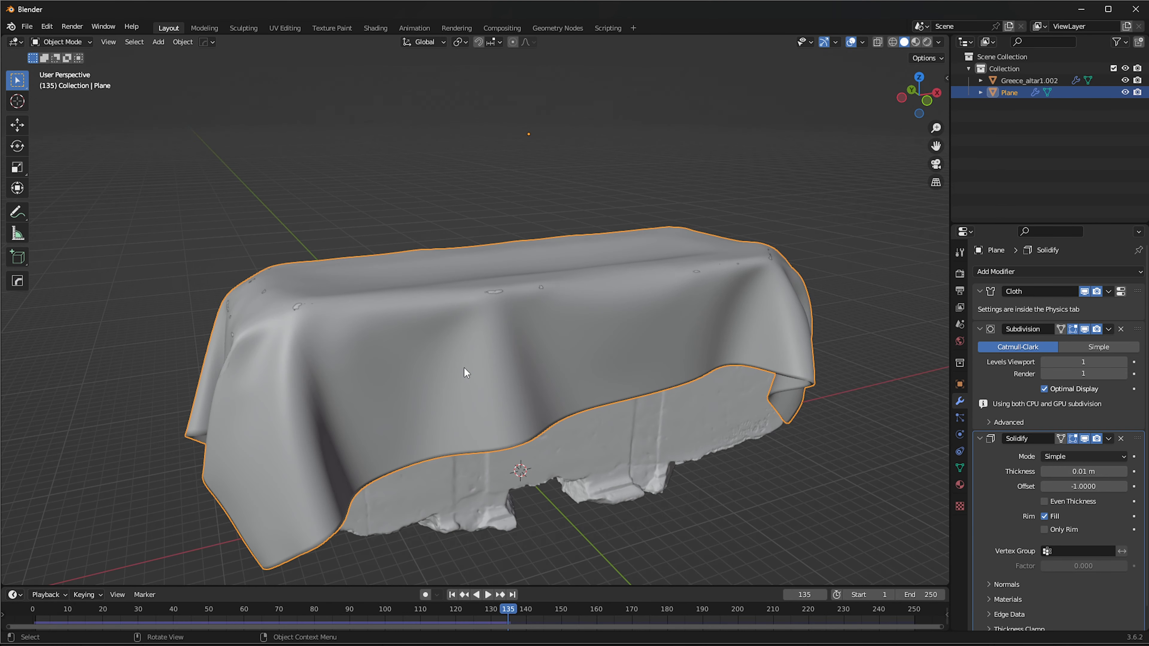
pyautogui.moveTo(537, 377); pyautogui.dragTo(535, 417, button='middle')
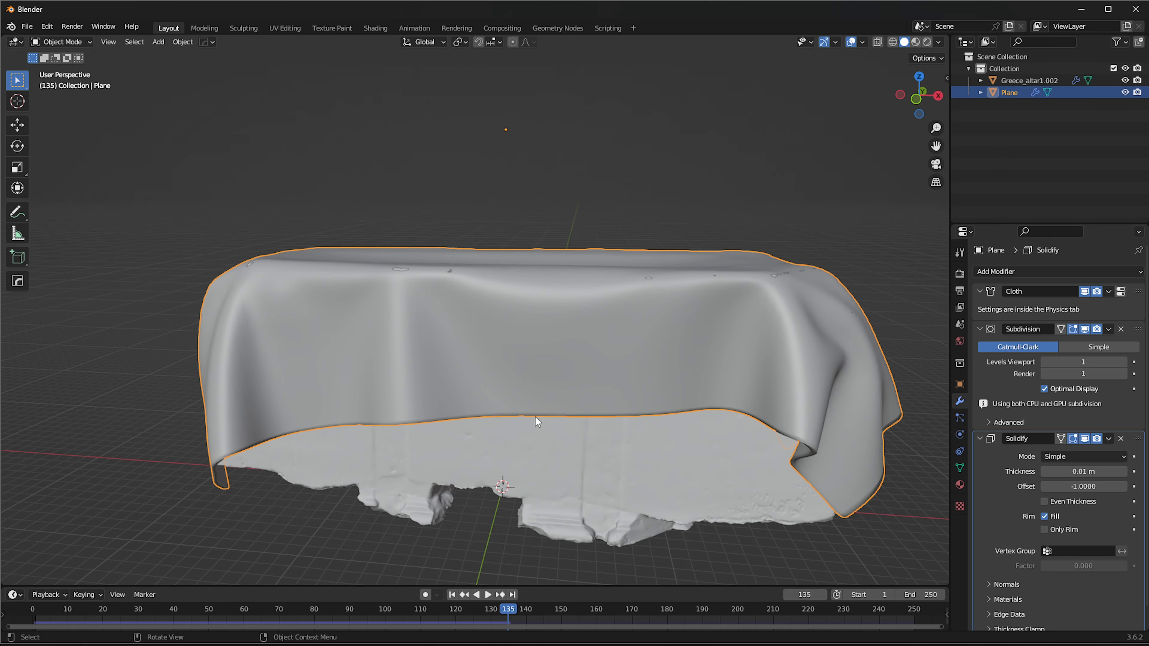
pyautogui.click(573, 399)
pyautogui.click(584, 335)
pyautogui.moveTo(584, 335); pyautogui.dragTo(711, 359, button='middle')
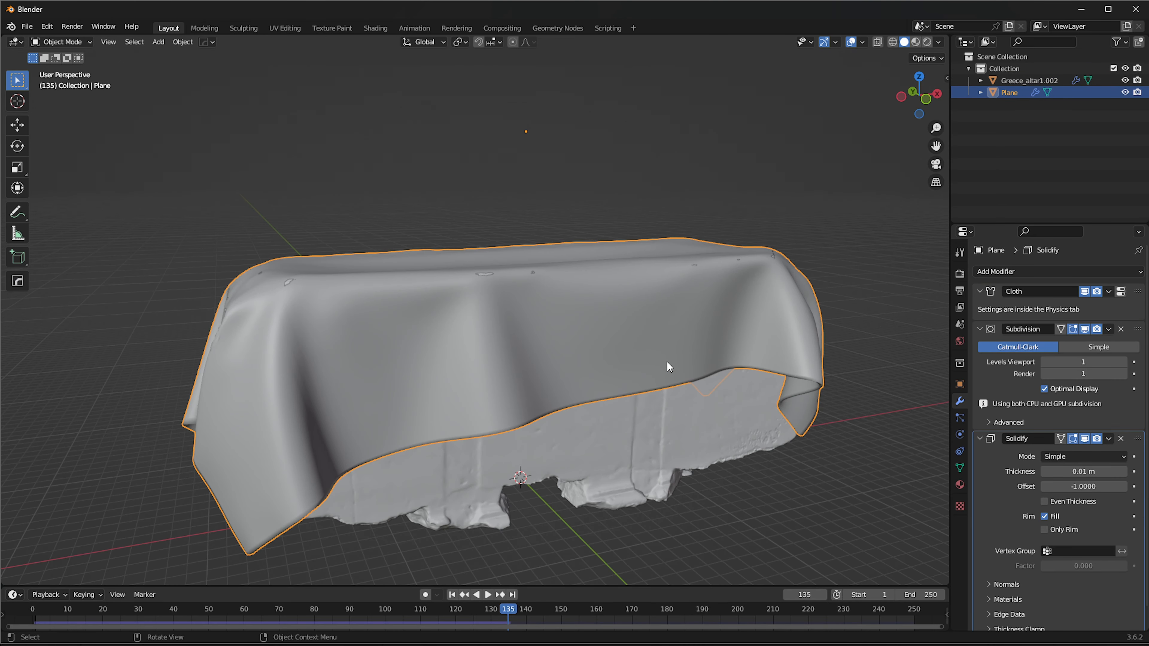
pyautogui.moveTo(757, 226); pyautogui.dragTo(542, 297, button='middle')
pyautogui.moveTo(583, 355); pyautogui.dragTo(587, 423, button='middle')
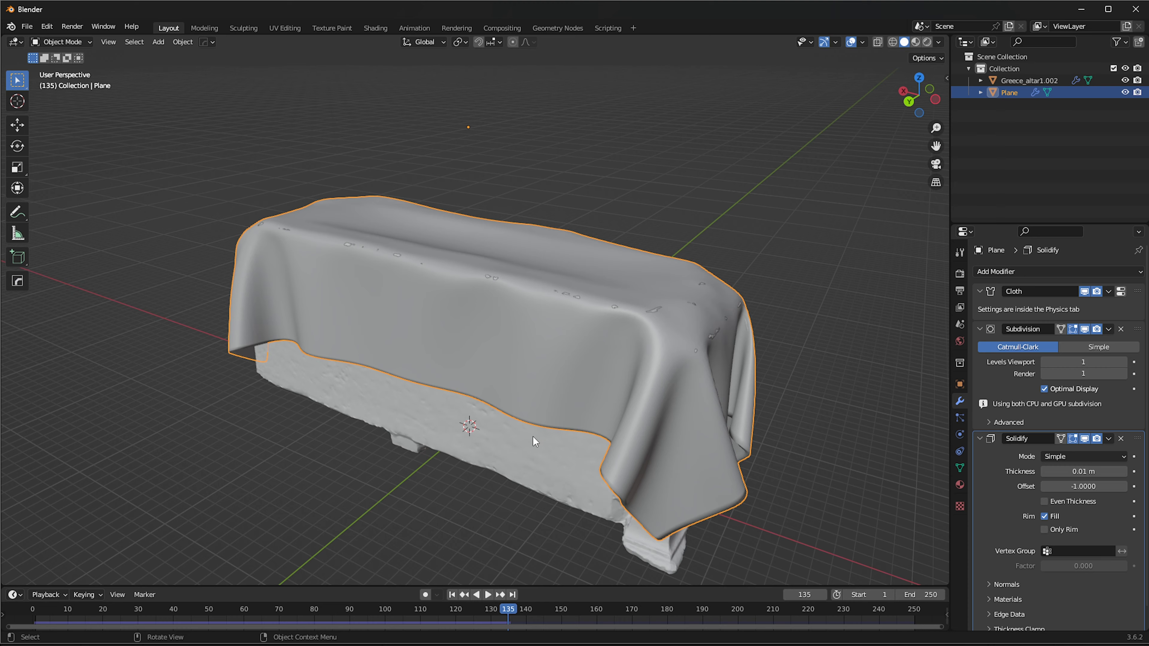
pyautogui.moveTo(506, 358); pyautogui.dragTo(420, 312, button='middle')
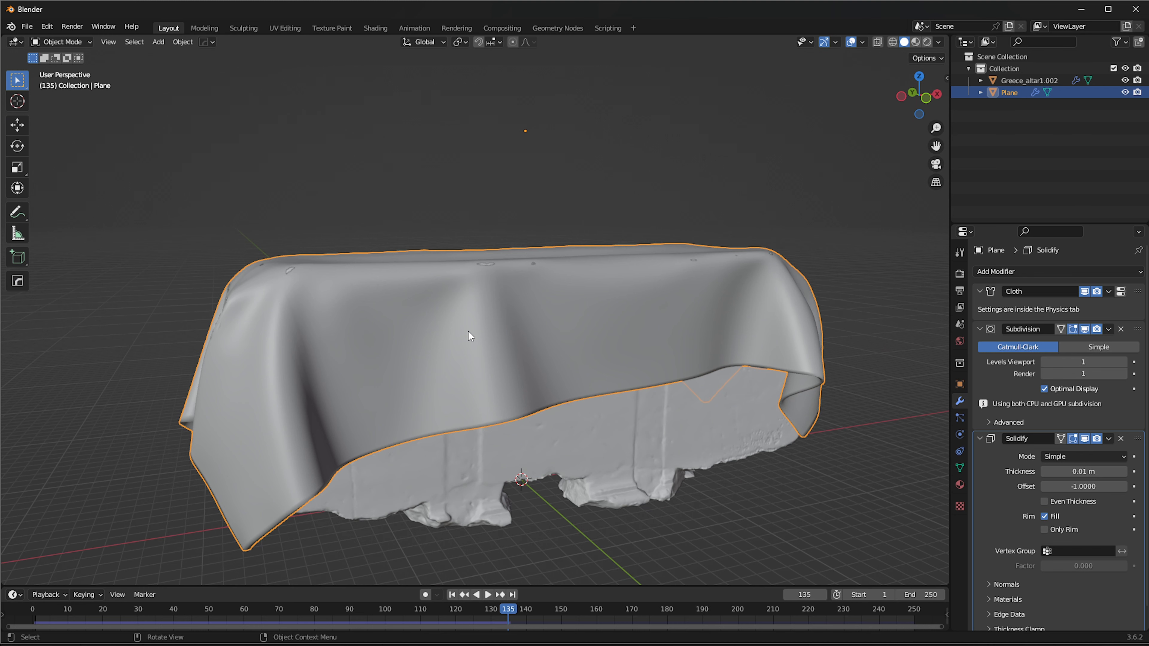
pyautogui.moveTo(469, 336); pyautogui.dragTo(449, 341, button='middle')
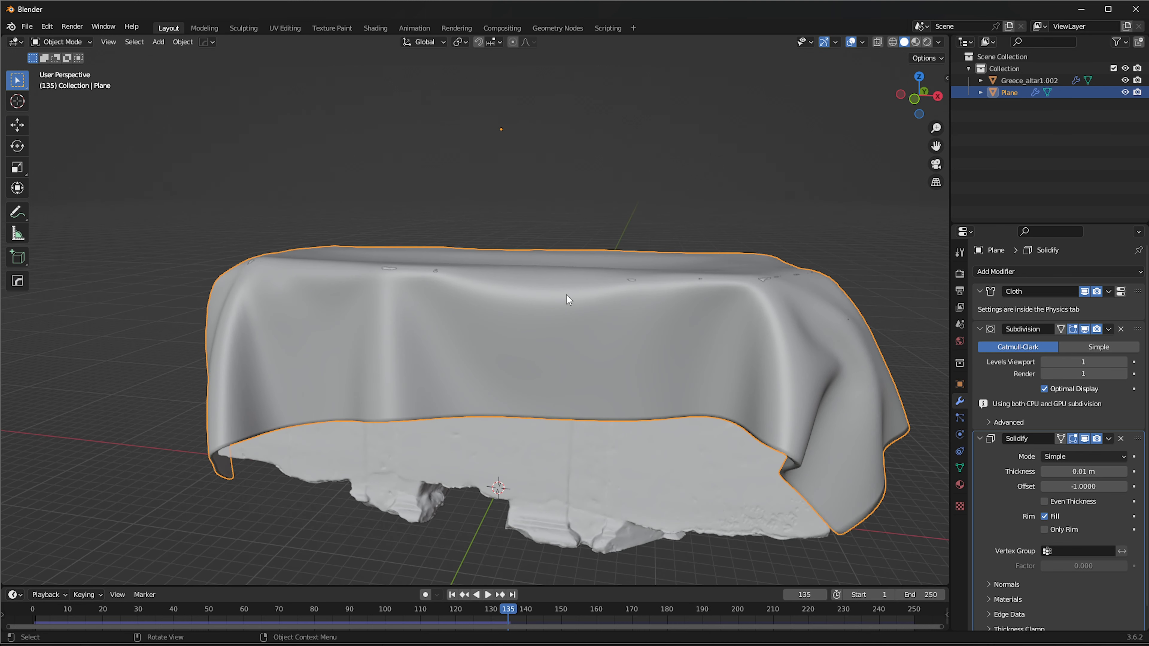
pyautogui.moveTo(562, 303); pyautogui.dragTo(472, 272, button='middle')
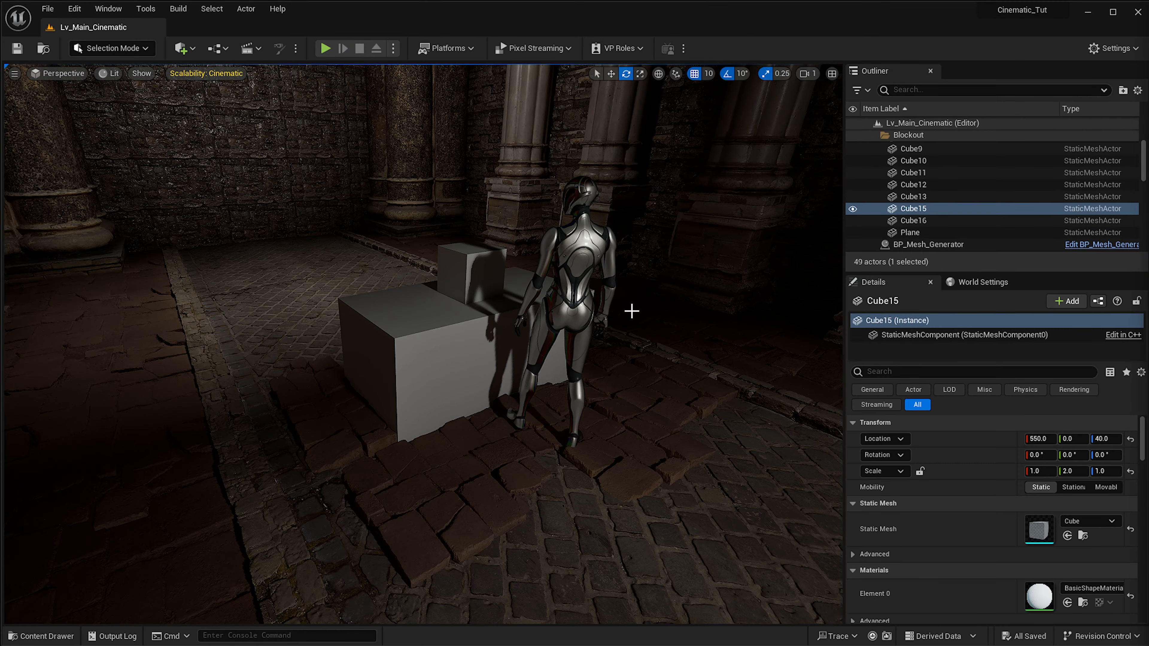
# Switch to the Lv_Main_Cinematic level in Unreal Editor and inspect the row of decorated columns, selecting its mesh generator
pyautogui.moveTo(629, 309); pyautogui.dragTo(629, 309, button='right')
pyautogui.moveTo(684, 378); pyautogui.dragTo(683, 378, button='right')
pyautogui.moveTo(455, 330); pyautogui.dragTo(478, 143, button='right')
pyautogui.moveTo(673, 362); pyautogui.dragTo(640, 159, button='right')
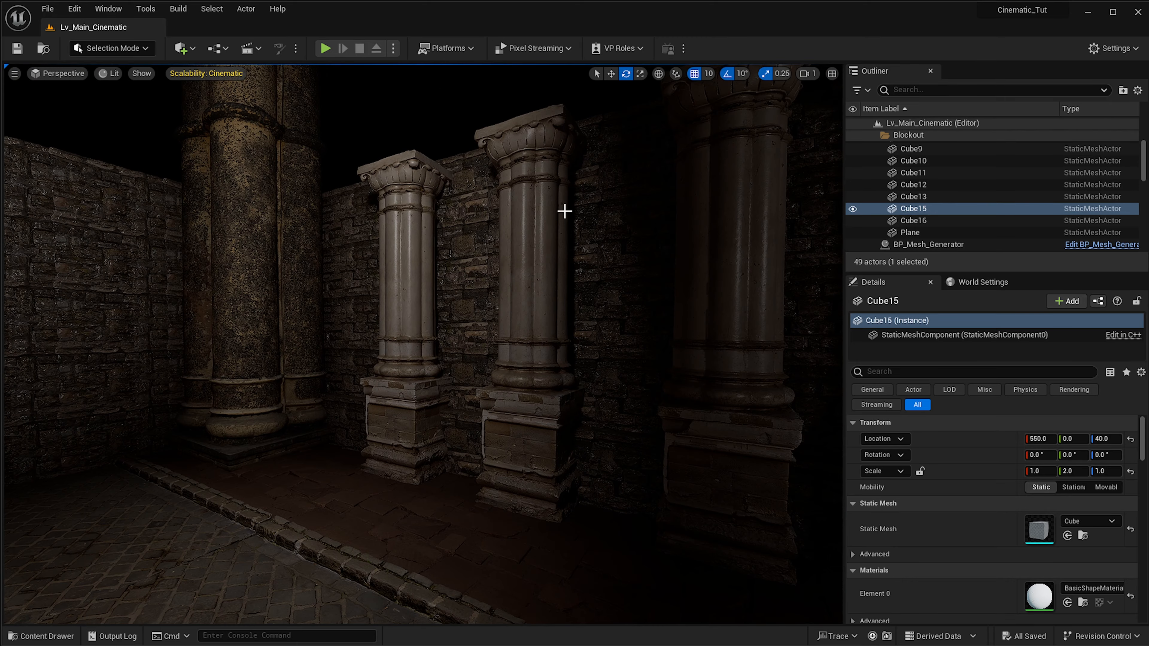
pyautogui.moveTo(564, 211); pyautogui.dragTo(555, 220, button='right')
pyautogui.moveTo(397, 165); pyautogui.dragTo(388, 231, button='right')
pyautogui.click(474, 241)
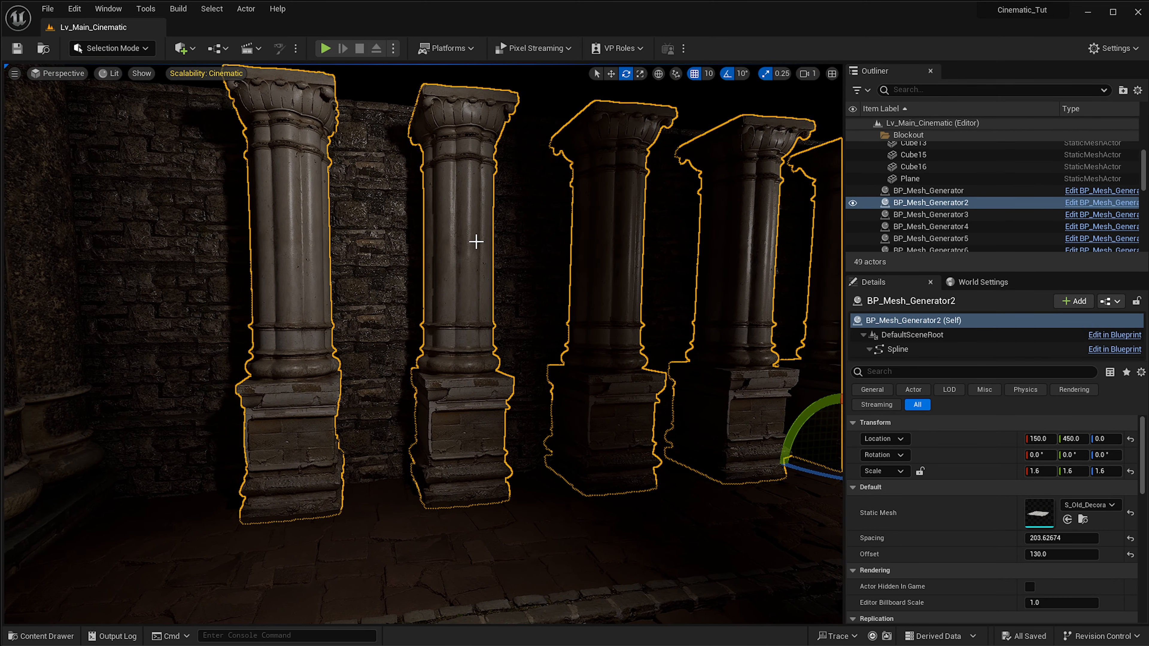
pyautogui.moveTo(474, 242); pyautogui.dragTo(474, 241, button='right')
pyautogui.press('w')
pyautogui.moveTo(416, 415); pyautogui.dragTo(487, 290, button='right')
# Inspect the castle wall up close and behind the columns, selecting the mesh generators of its stacked stone rows
pyautogui.click(476, 272)
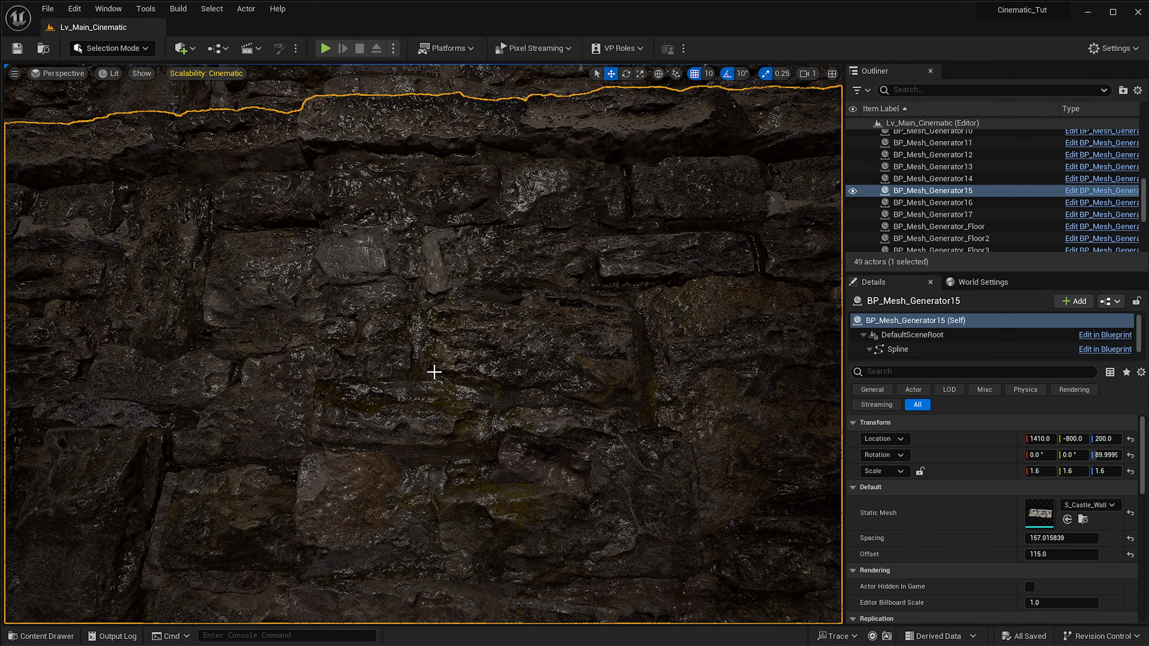
pyautogui.moveTo(423, 405); pyautogui.dragTo(423, 406, button='right')
pyautogui.moveTo(779, 416); pyautogui.dragTo(705, 400, button='right')
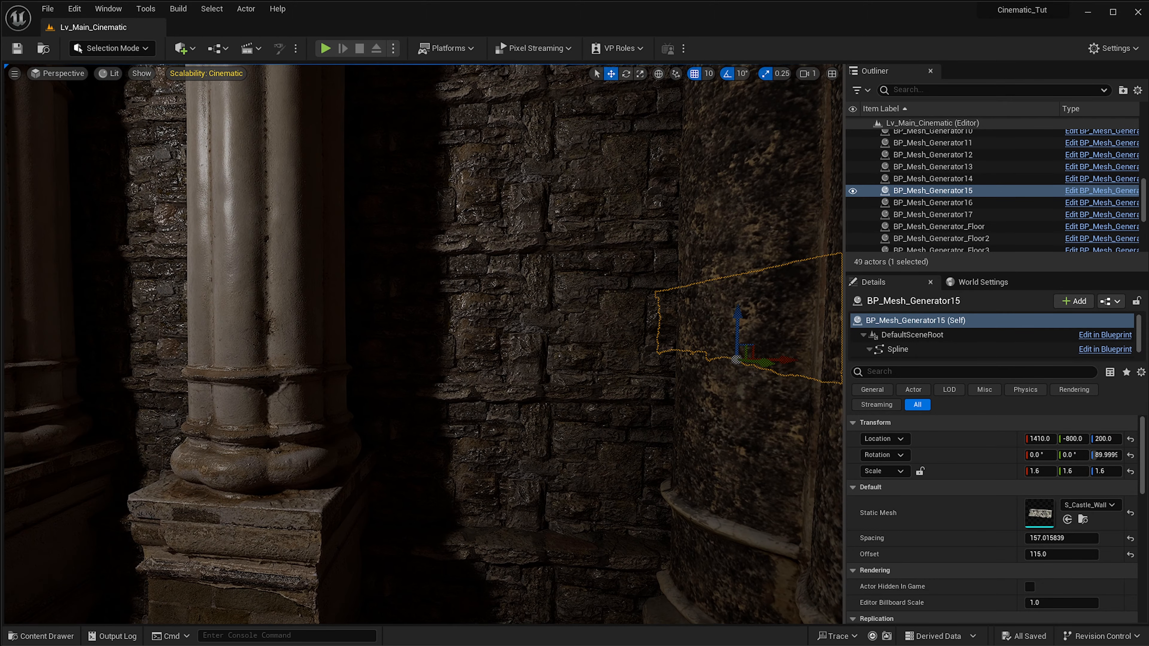
pyautogui.click(632, 368)
pyautogui.moveTo(631, 368); pyautogui.dragTo(631, 368, button='right')
pyautogui.rightClick(631, 367)
pyautogui.moveTo(699, 354); pyautogui.dragTo(698, 355, button='right')
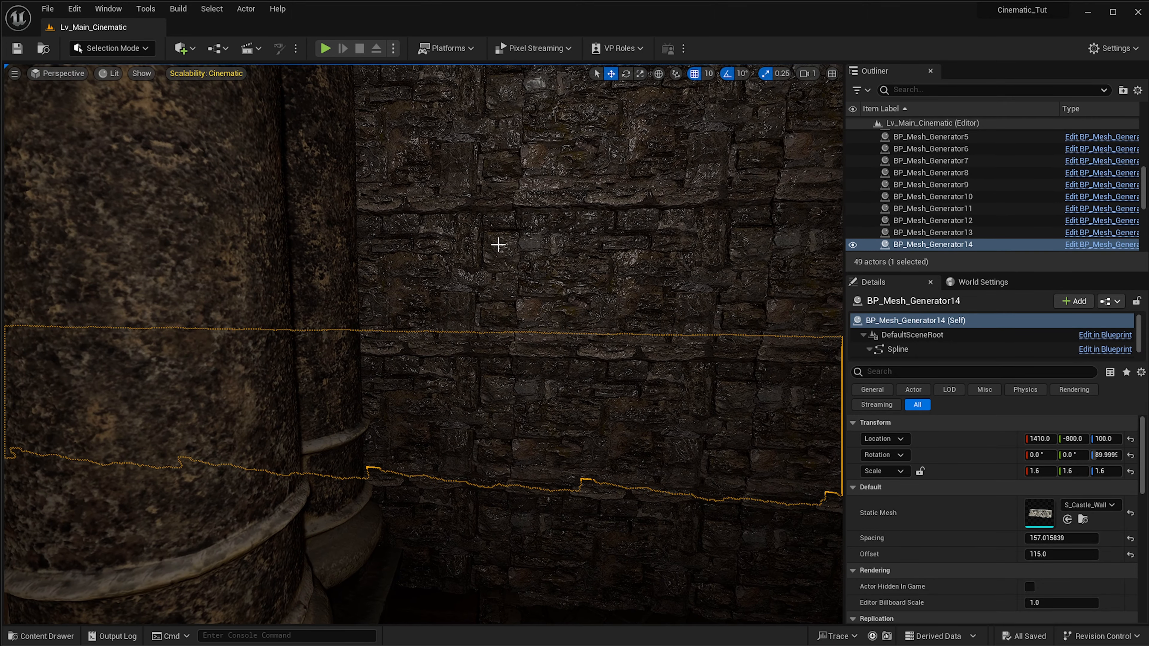
pyautogui.click(499, 244)
pyautogui.moveTo(493, 246); pyautogui.dragTo(494, 246, button='right')
pyautogui.moveTo(358, 367); pyautogui.dragTo(358, 367, button='right')
pyautogui.click(445, 384)
pyautogui.moveTo(445, 383)
pyautogui.mouseDown(button='right')
pyautogui.moveTo(482, 403)
pyautogui.moveTo(444, 373)
pyautogui.mouseUp(button='right')
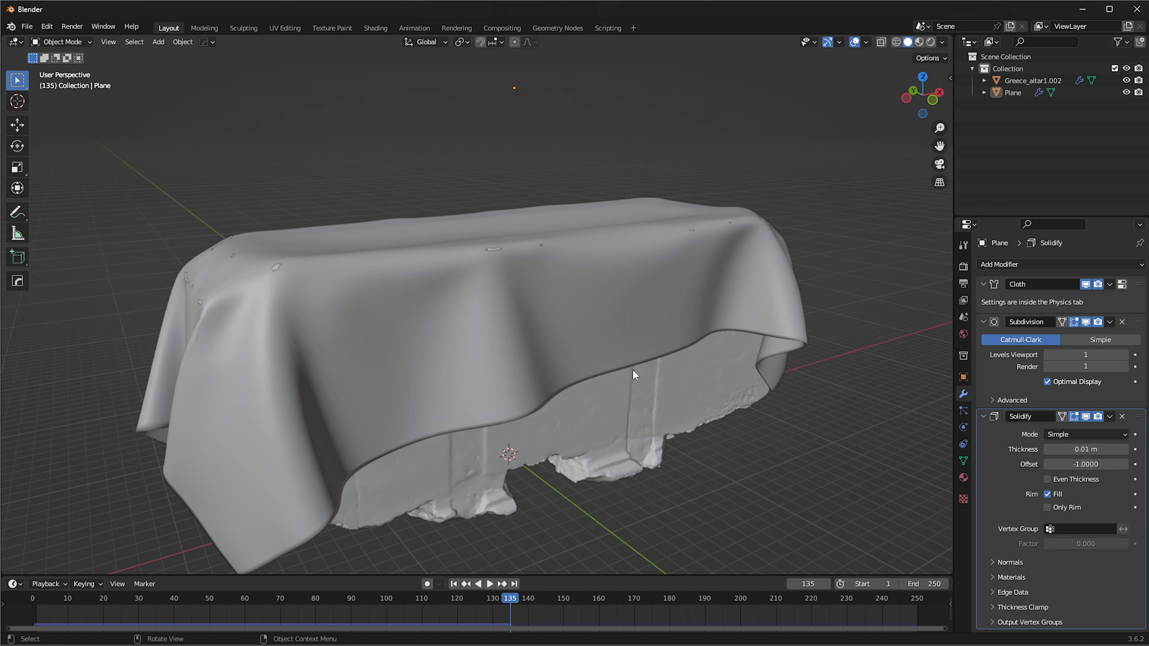
# Select the cloth plane and examine its drape over the altar from the front, the end and low angles
pyautogui.click(468, 327)
pyautogui.moveTo(467, 327); pyautogui.dragTo(435, 328, button='middle')
pyautogui.moveTo(602, 236); pyautogui.dragTo(582, 306, button='middle')
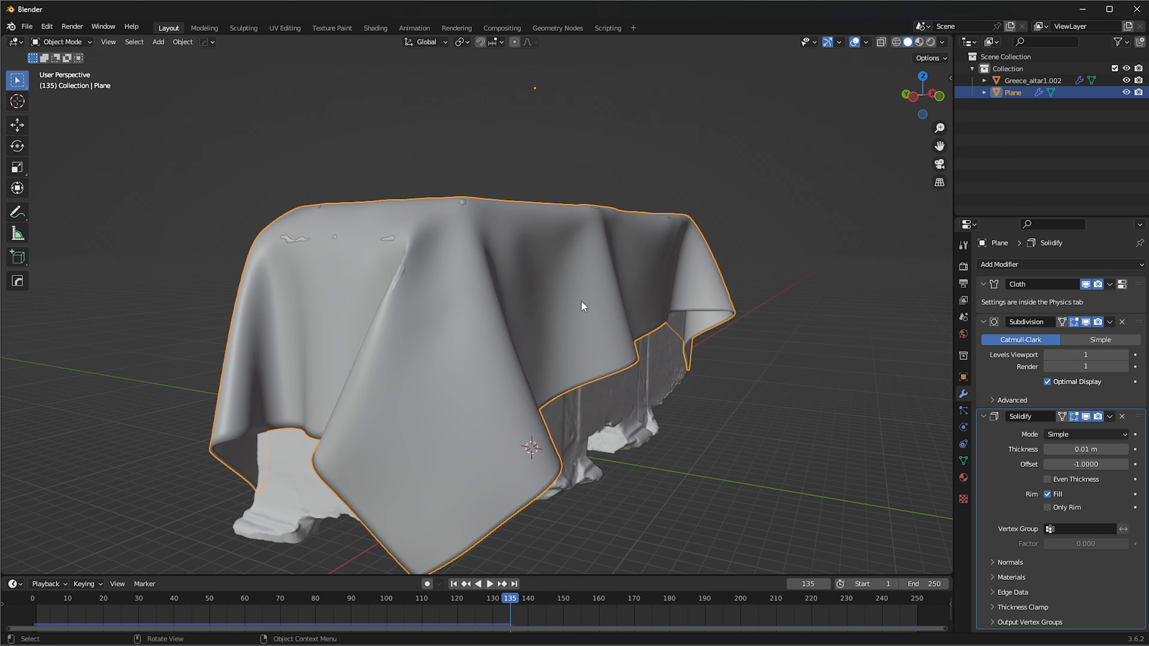
pyautogui.moveTo(396, 334); pyautogui.dragTo(486, 315, button='middle')
pyautogui.moveTo(477, 339); pyautogui.dragTo(538, 333, button='middle')
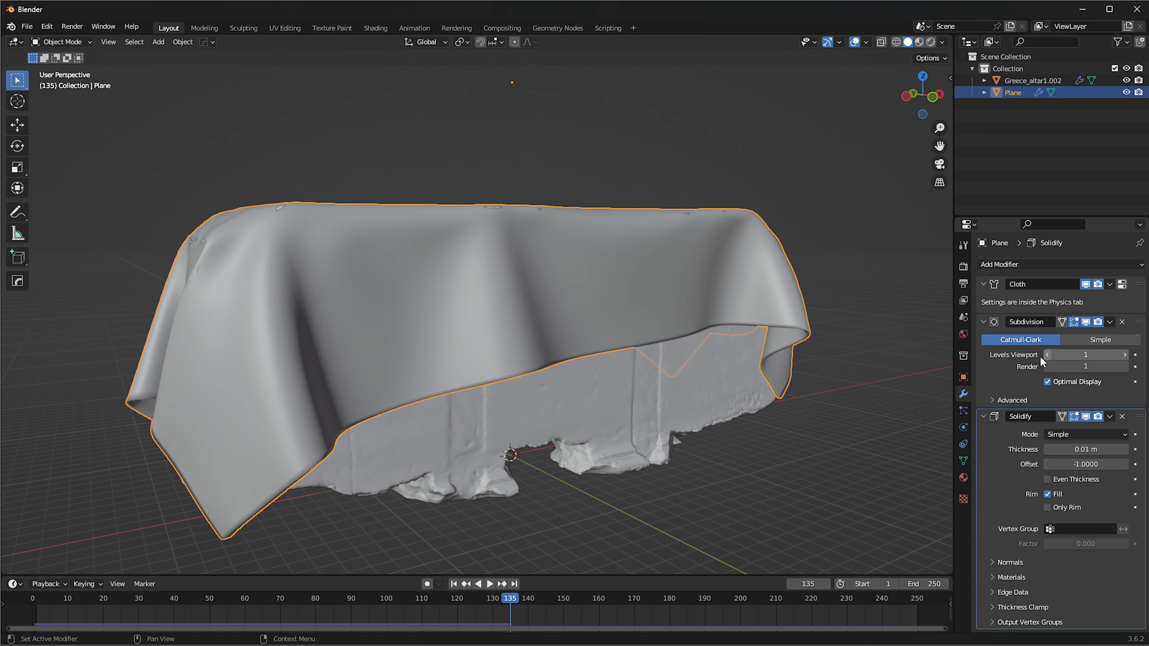
pyautogui.moveTo(860, 401); pyautogui.dragTo(730, 294, button='middle')
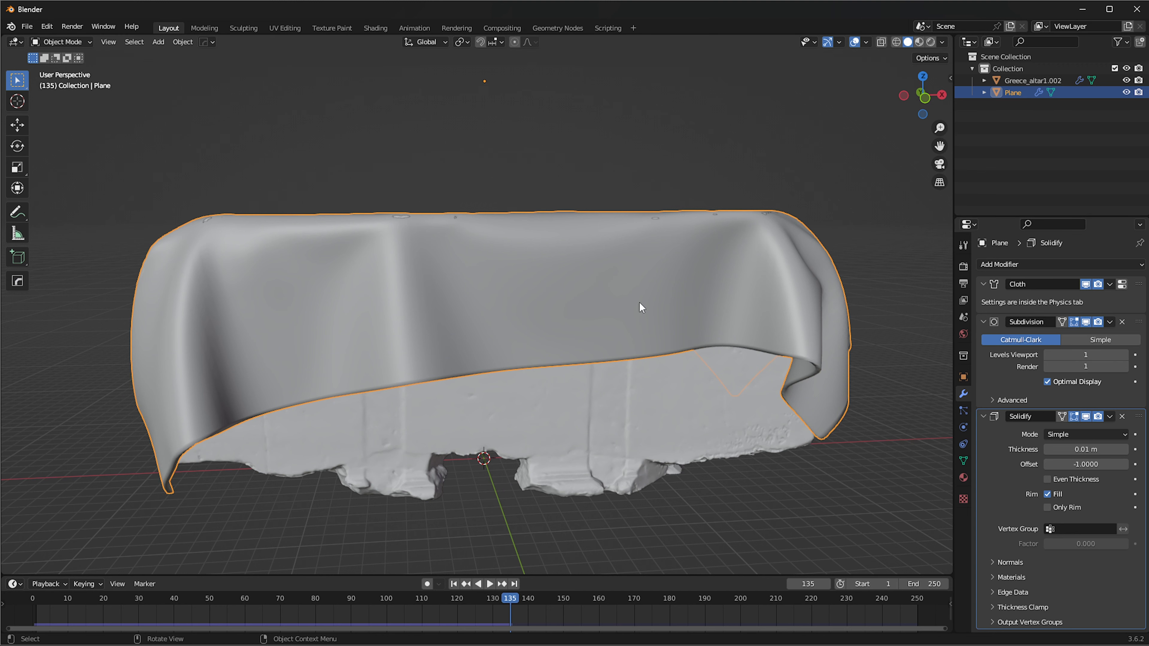
pyautogui.moveTo(315, 303); pyautogui.dragTo(763, 405, button='middle')
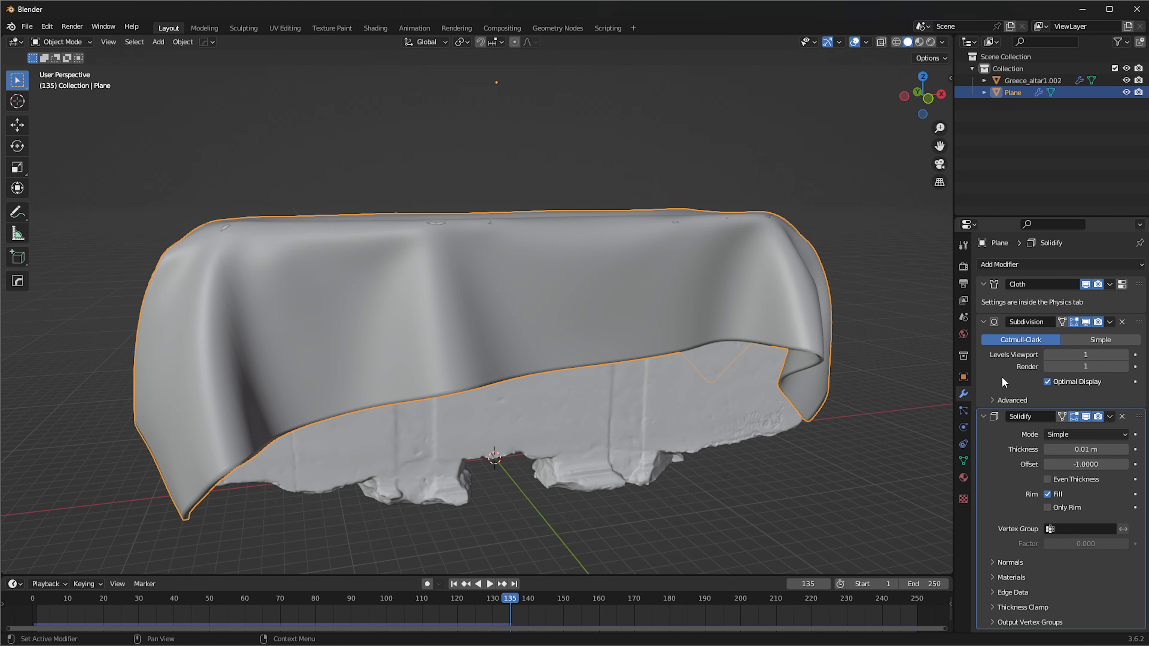
pyautogui.moveTo(651, 353); pyautogui.dragTo(620, 369, button='middle')
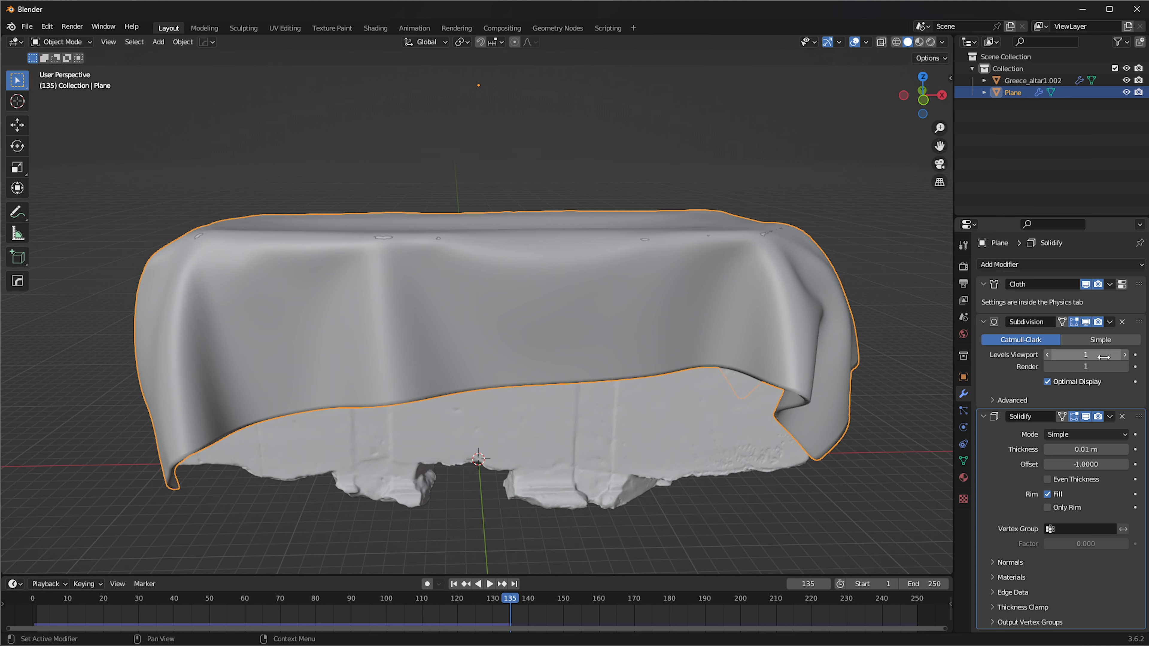
# Apply the Cloth, Subdivision and Solidify modifiers on the plane, in stack order
pyautogui.click(1108, 283)
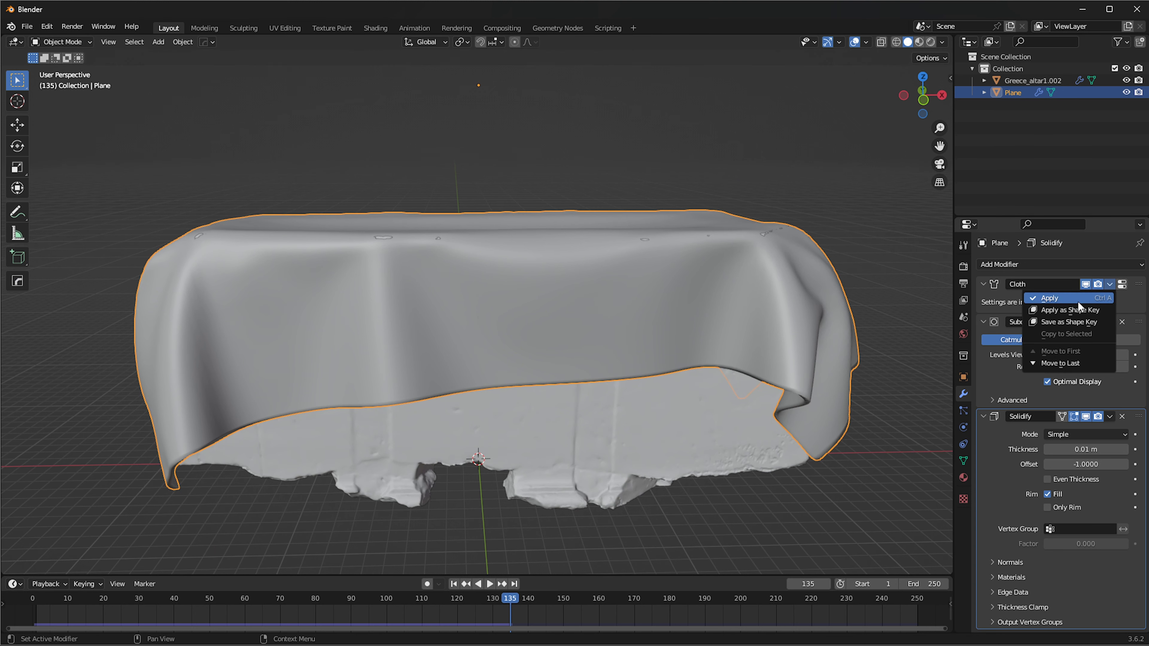
pyautogui.click(1078, 301)
pyautogui.click(1110, 285)
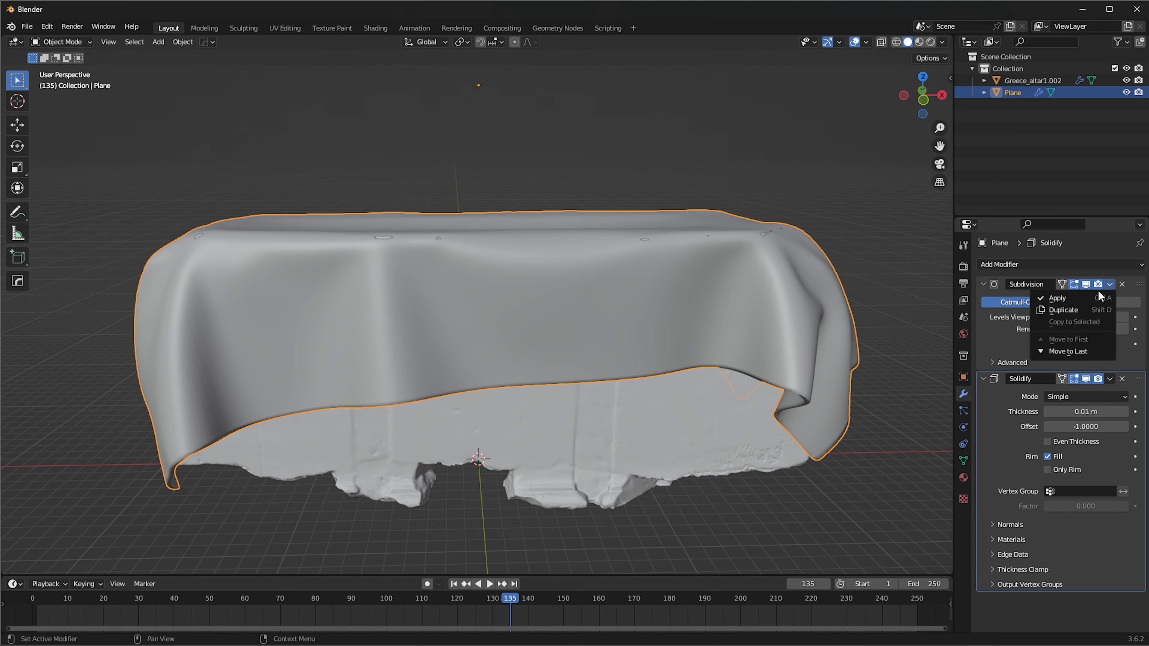
pyautogui.click(1084, 301)
pyautogui.click(1109, 284)
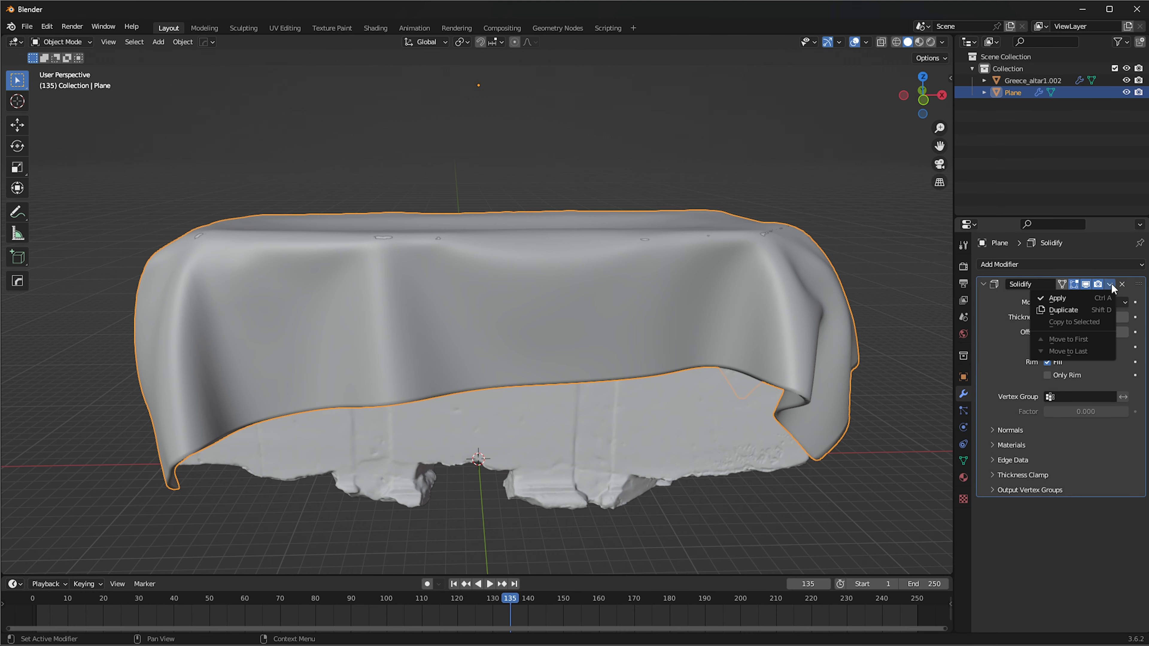
pyautogui.click(1052, 299)
# Move the timeline to frame 102 and check the cloth's draped shape from a raised angle
pyautogui.moveTo(520, 236); pyautogui.dragTo(594, 223, button='middle')
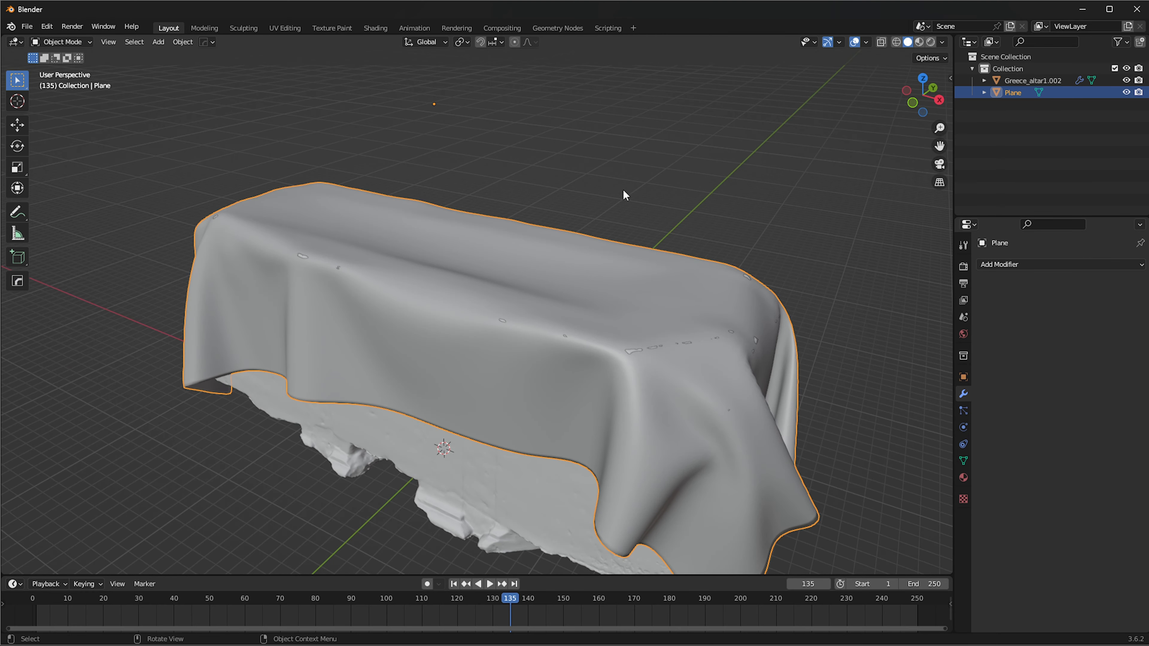
pyautogui.moveTo(418, 600); pyautogui.dragTo(393, 607)
pyautogui.press('g')
pyautogui.click(631, 323)
# Review the FBX export options, setting the geometry smoothing to Face, and cancel the export
pyautogui.click(29, 26)
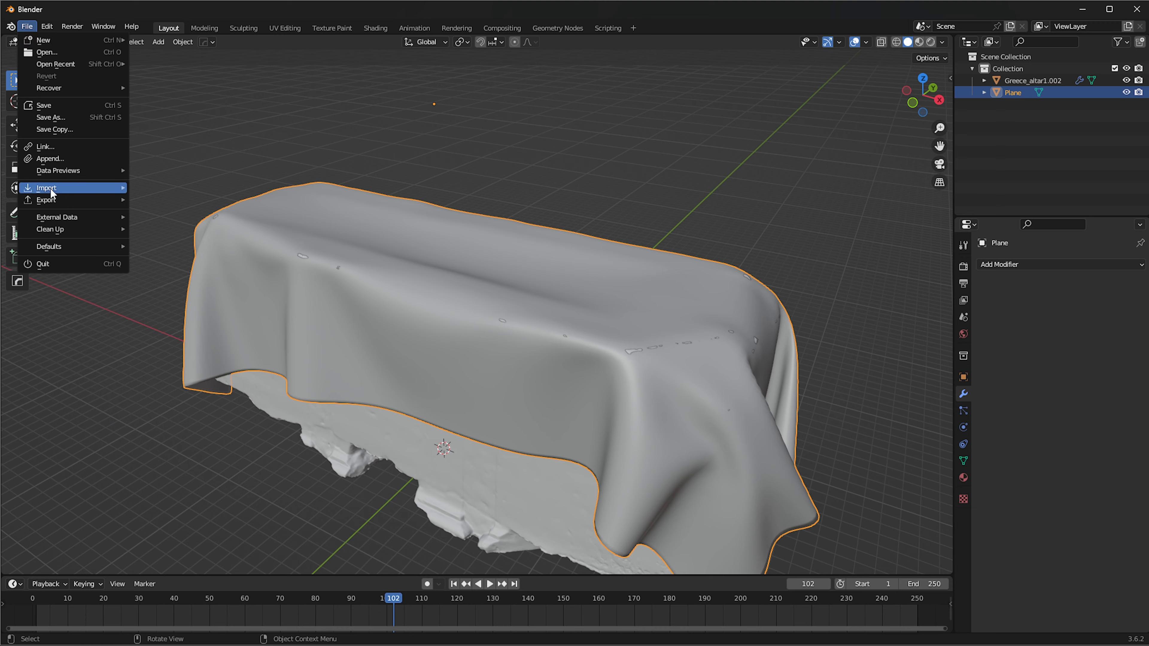
pyautogui.moveTo(52, 198)
pyautogui.click(174, 319)
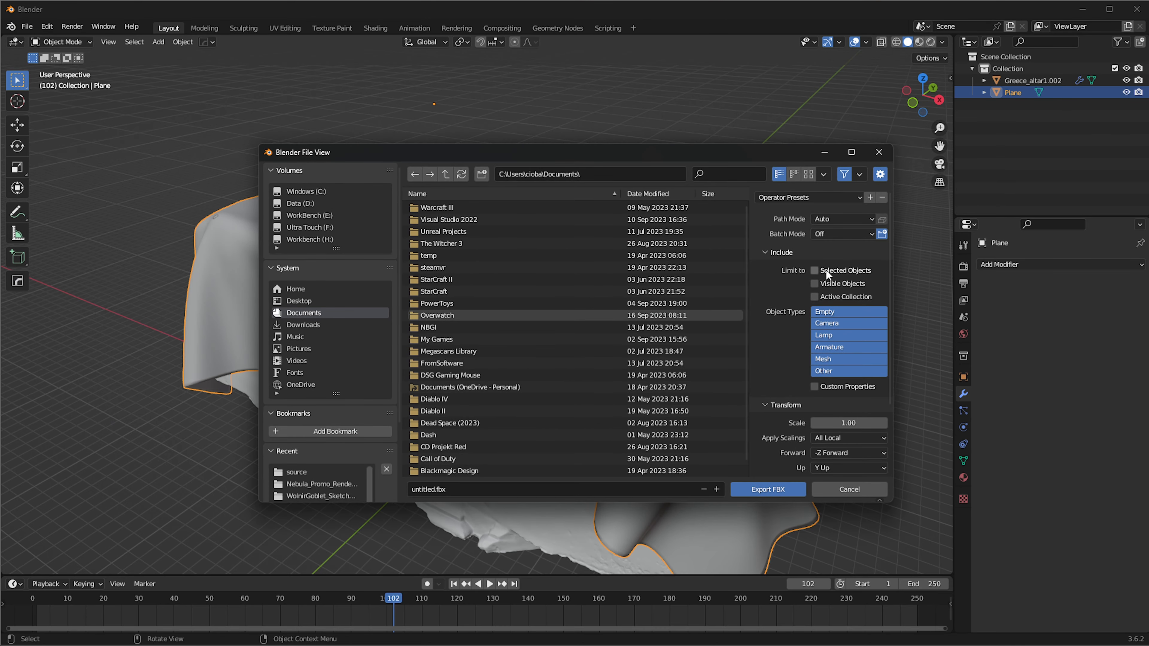
pyautogui.scroll(-5, 759, 347)
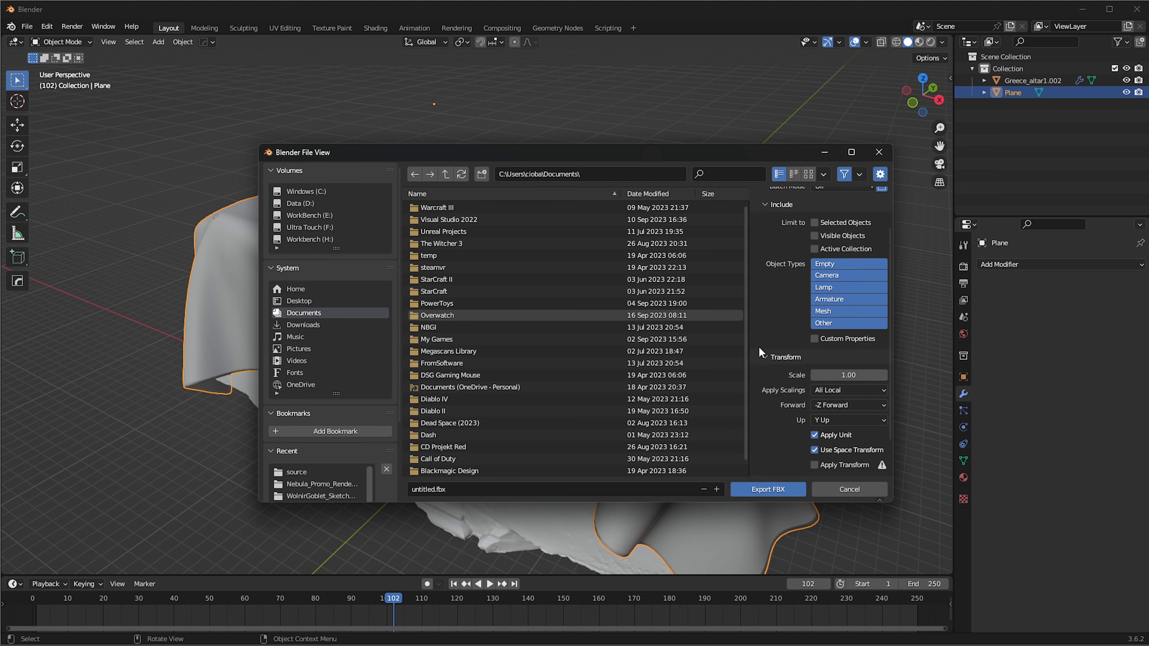
pyautogui.click(773, 441)
pyautogui.scroll(-4, 782, 441)
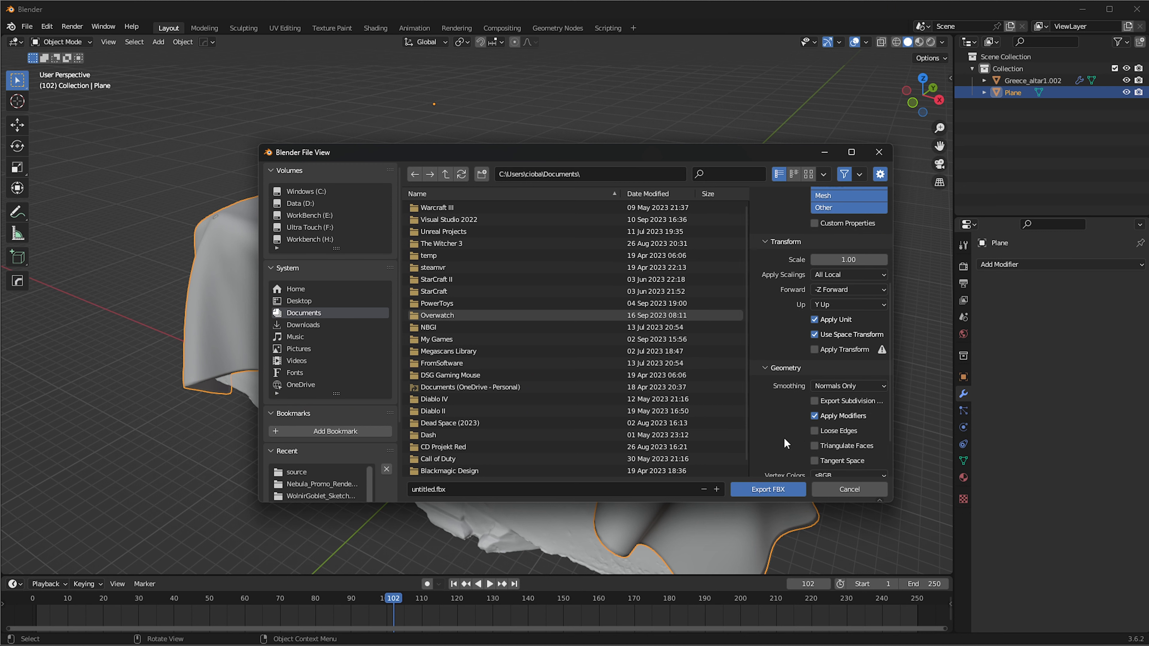
pyautogui.click(837, 385)
pyautogui.click(825, 414)
pyautogui.scroll(9, 793, 384)
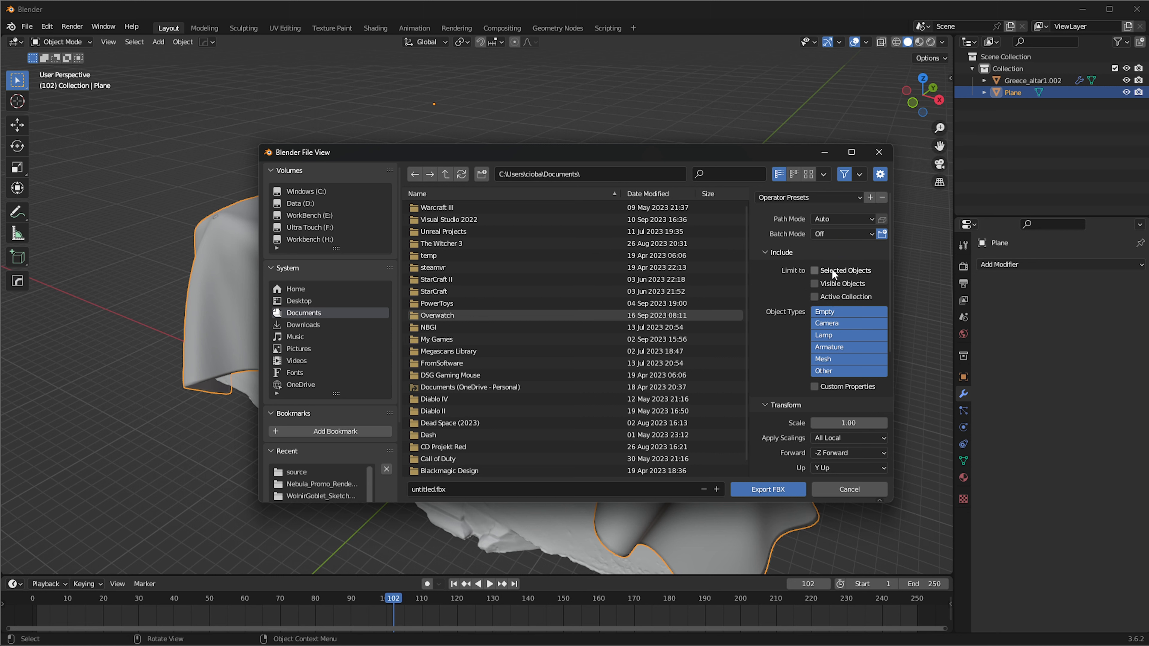
pyautogui.scroll(-12, 833, 268)
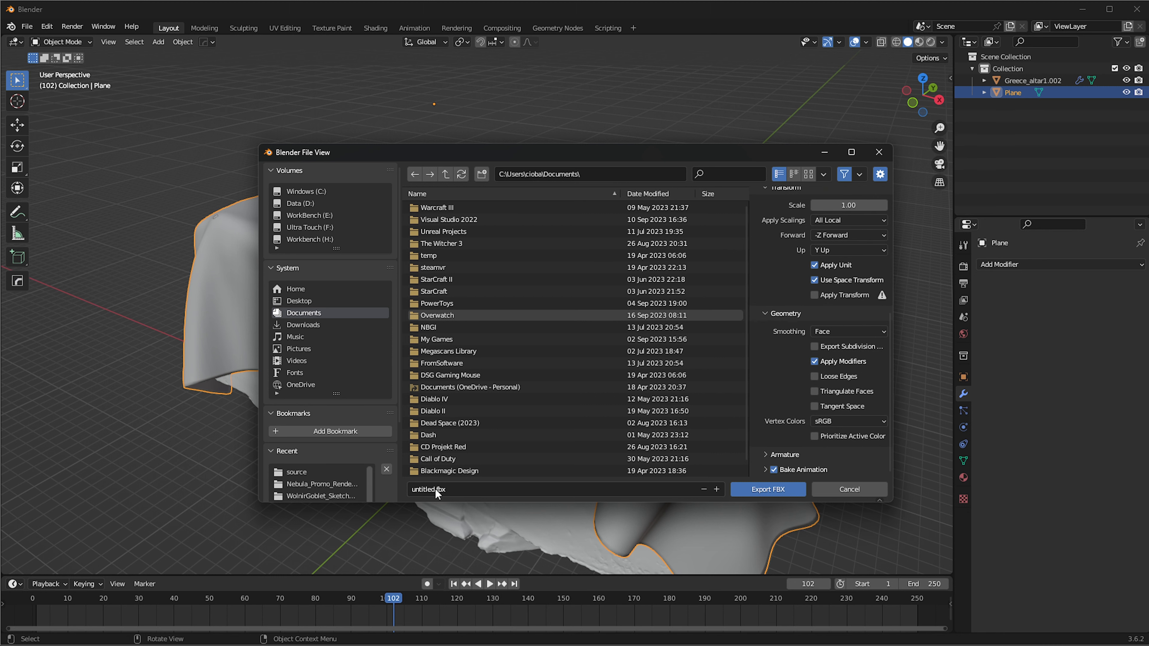
pyautogui.click(831, 494)
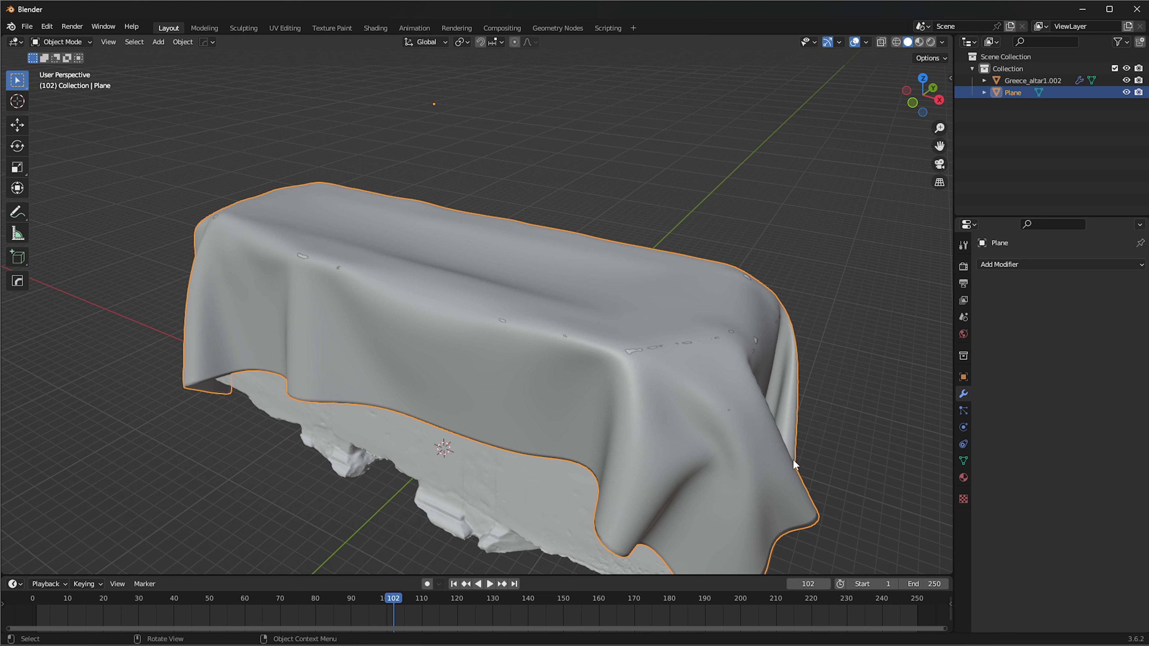
# Show the material settings of the cloth plane
pyautogui.click(963, 479)
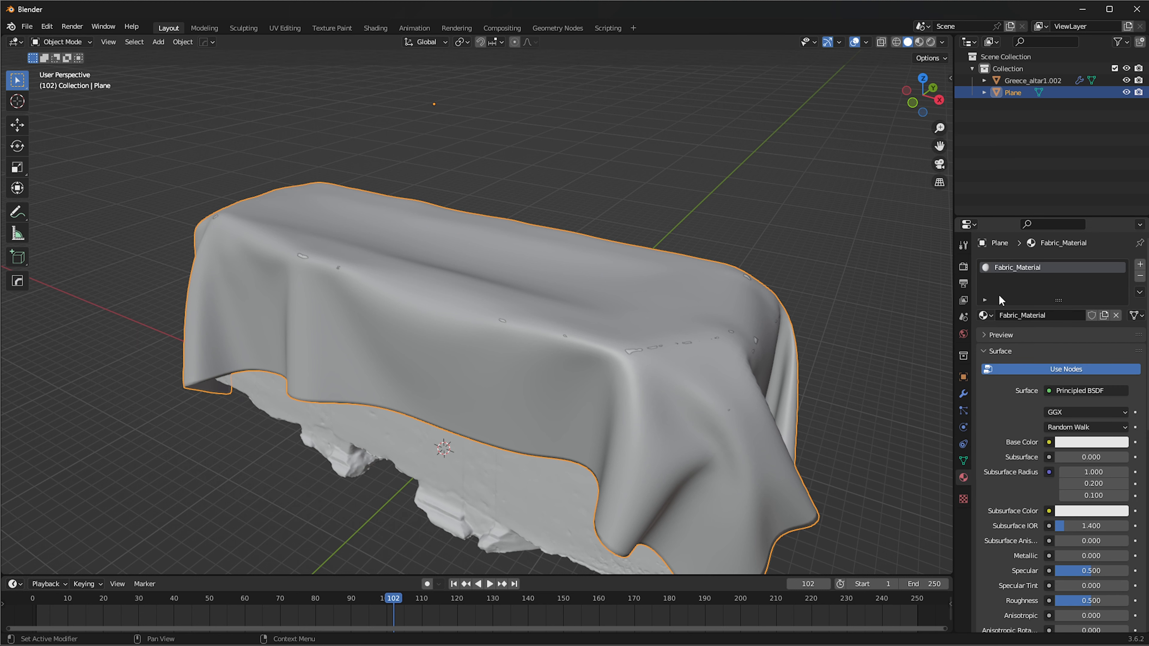